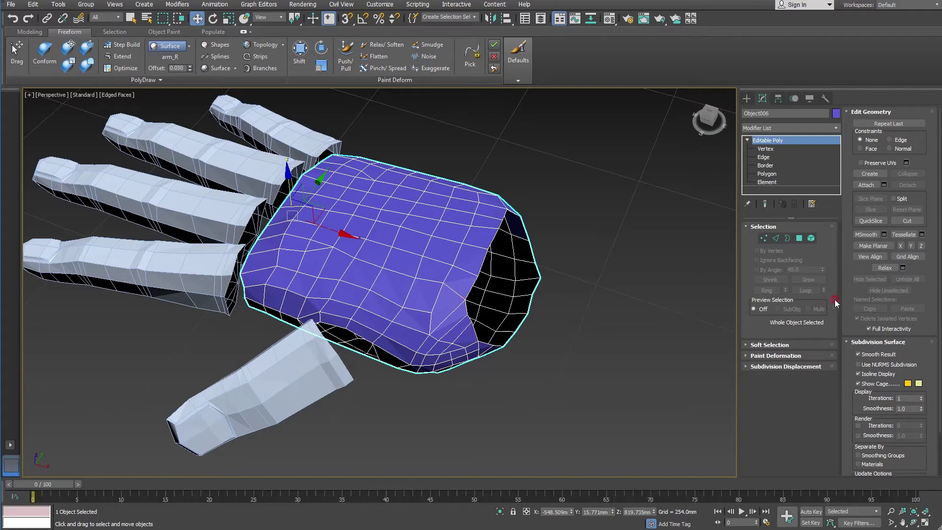
# Attach the separate thumb piece to the blue hand mesh, then switch to Vertex sub-object level.
pyautogui.click(866, 185)
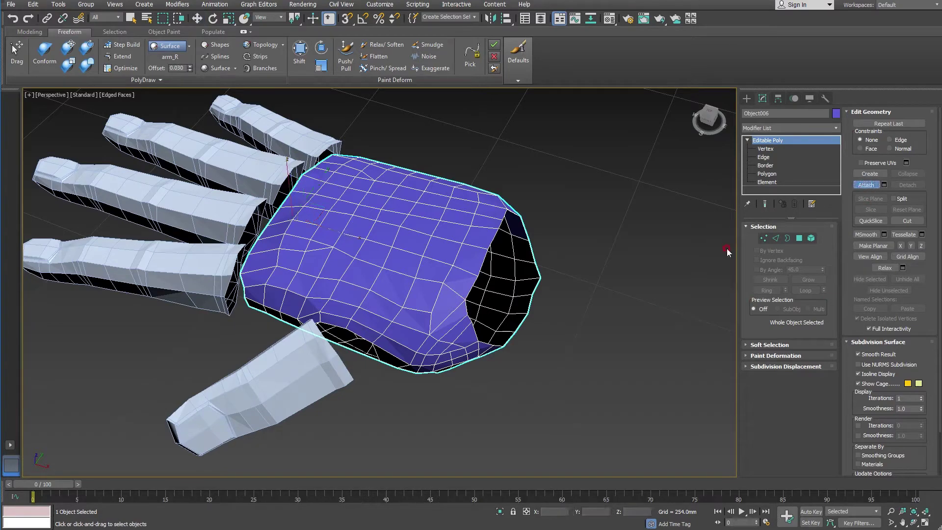
pyautogui.click(301, 395)
pyautogui.rightClick(492, 440)
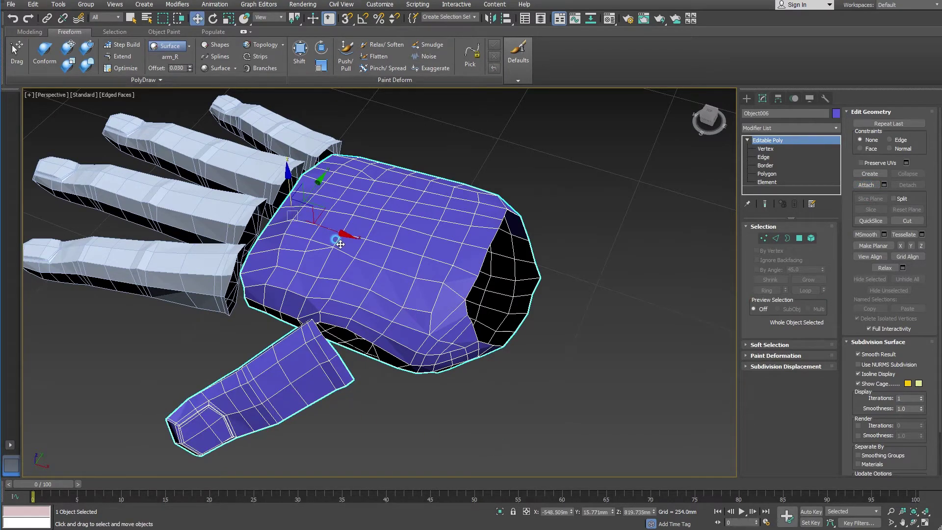
pyautogui.scroll(1, 412, 362)
pyautogui.scroll(3, 388, 353)
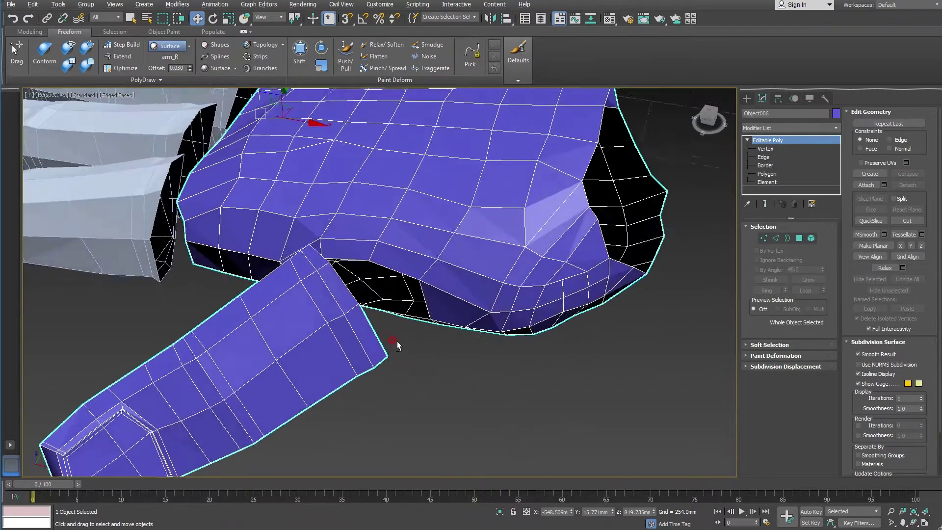
pyautogui.moveTo(396, 341)
pyautogui.keyDown('alt'); pyautogui.mouseDown(button='middle')
pyautogui.moveTo(391, 278)
pyautogui.moveTo(397, 327)
pyautogui.moveTo(465, 310)
pyautogui.mouseUp(button='middle'); pyautogui.keyUp('alt')
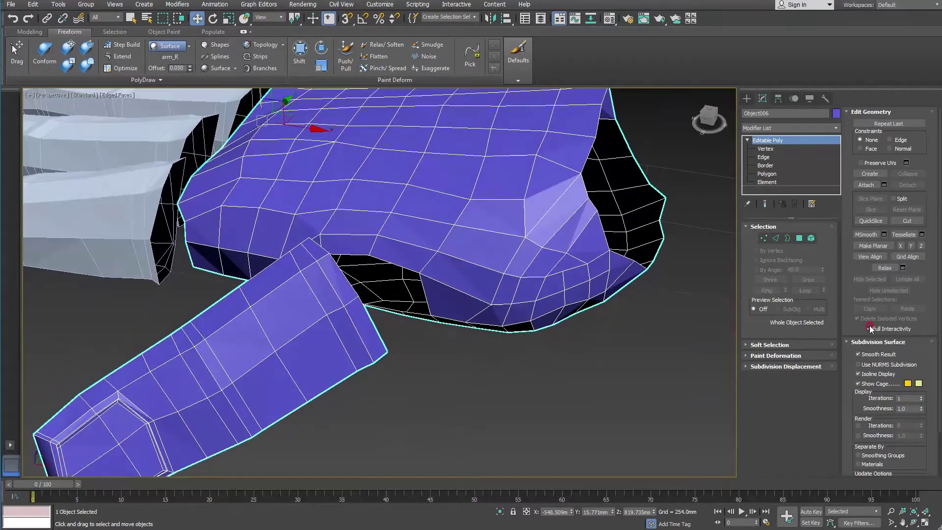
pyautogui.click(913, 398)
pyautogui.click(766, 150)
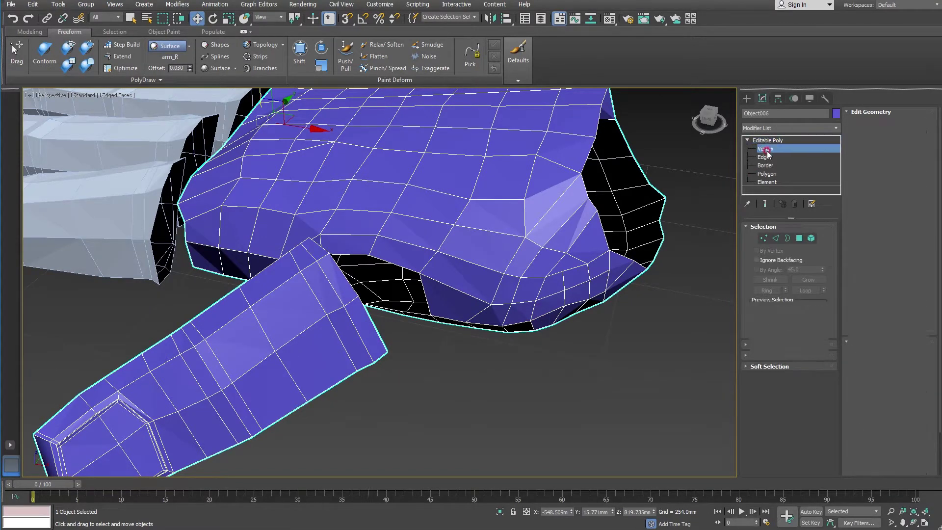
# Enable Target Weld and orbit to inspect the gap under the thumb.
pyautogui.click(903, 342)
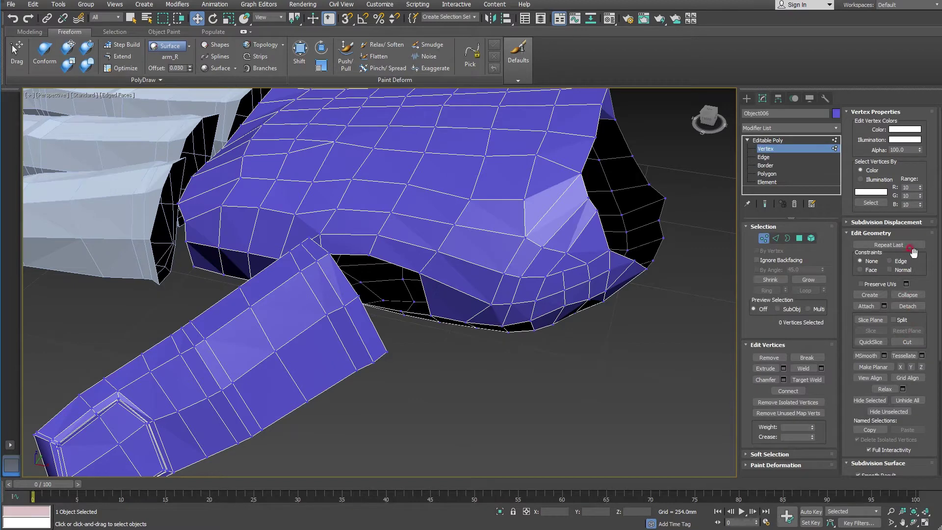
pyautogui.click(809, 381)
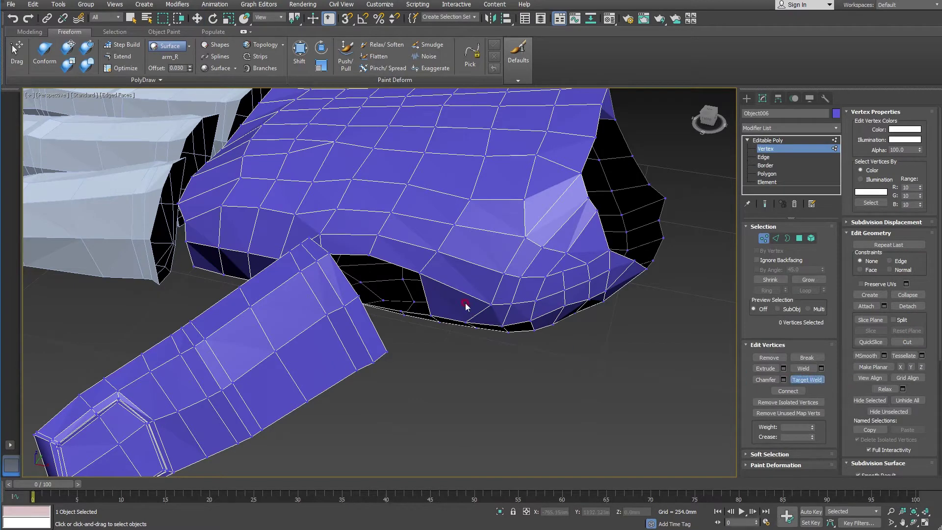
pyautogui.keyDown('alt'); pyautogui.moveTo(426, 293); pyautogui.dragTo(408, 262, button='middle'); pyautogui.keyUp('alt')
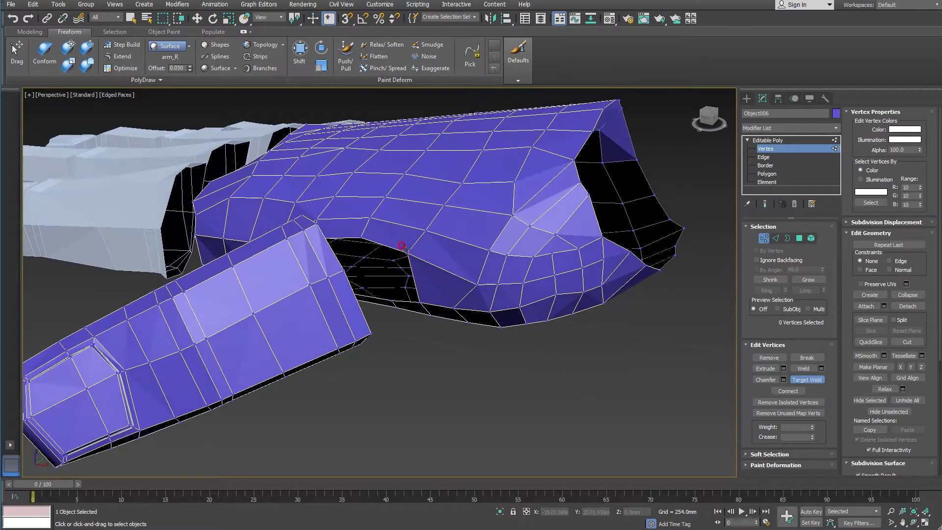
pyautogui.moveTo(343, 265)
pyautogui.keyDown('alt'); pyautogui.mouseDown(button='middle')
pyautogui.moveTo(363, 304)
pyautogui.moveTo(415, 343)
pyautogui.moveTo(469, 326)
pyautogui.moveTo(431, 272)
pyautogui.mouseUp(button='middle'); pyautogui.keyUp('alt')
pyautogui.press('w')
pyautogui.scroll(3, 430, 272)
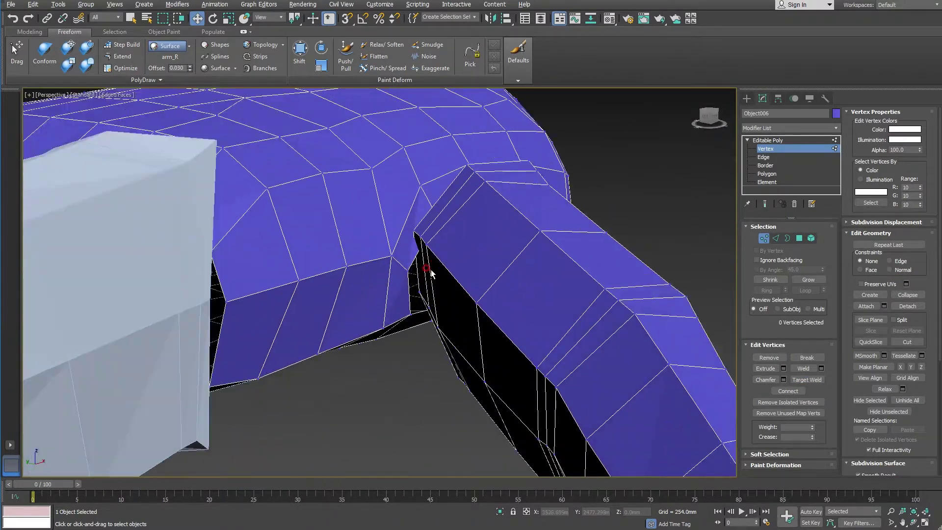
# Target-weld the first thumb-base vertices onto the matching palm vertices.
pyautogui.click(401, 269)
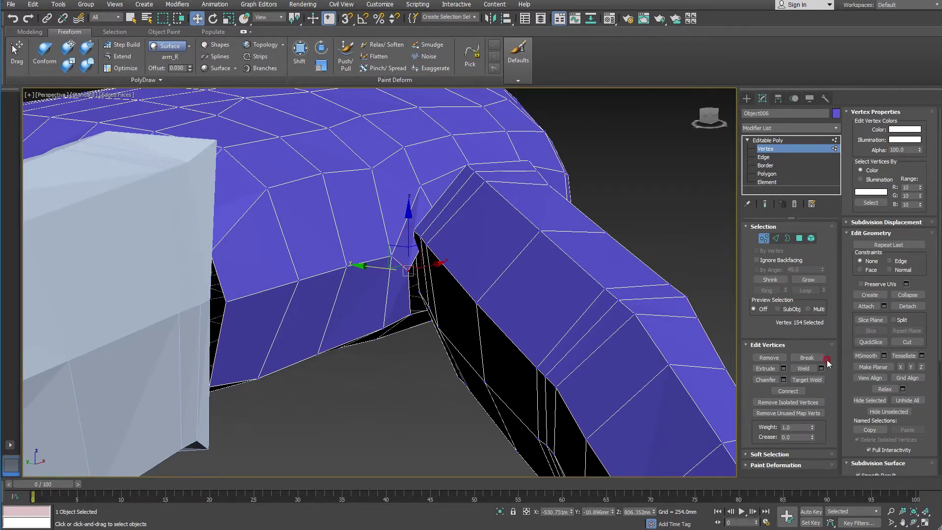
pyautogui.click(806, 379)
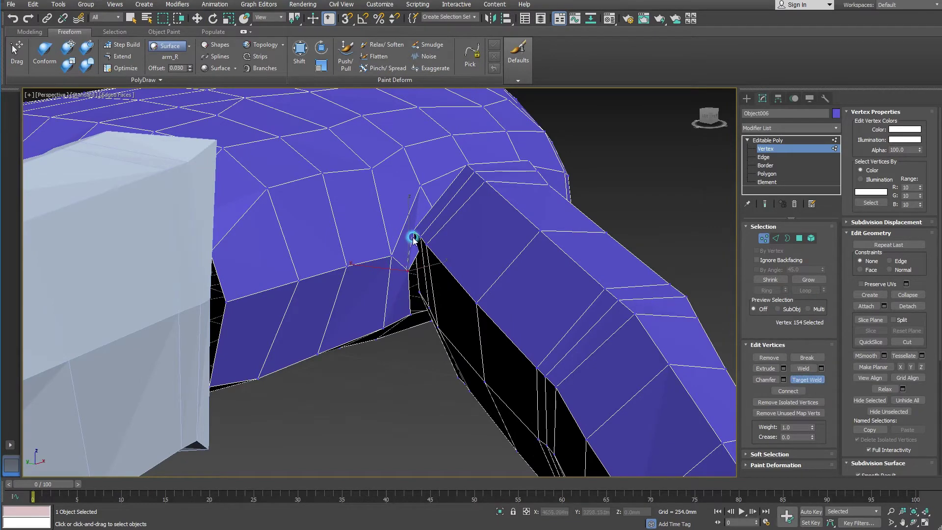
pyautogui.moveTo(410, 227)
pyautogui.keyDown('alt'); pyautogui.mouseDown(button='middle')
pyautogui.moveTo(417, 287)
pyautogui.moveTo(444, 284)
pyautogui.mouseUp(button='middle'); pyautogui.keyUp('alt')
pyautogui.scroll(2, 457, 302)
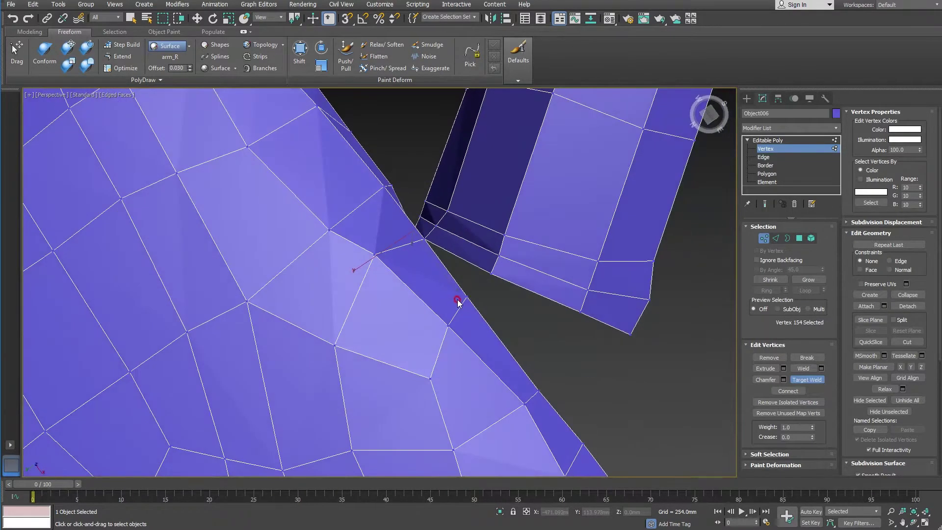
pyautogui.click(489, 271)
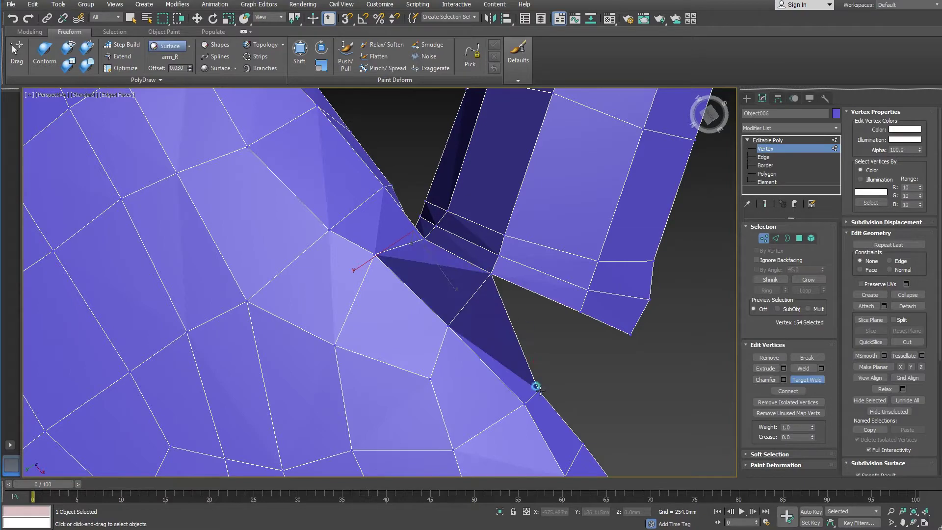
pyautogui.click(579, 318)
pyautogui.moveTo(572, 309)
pyautogui.keyDown('alt'); pyautogui.mouseDown(button='middle')
pyautogui.moveTo(597, 448)
pyautogui.moveTo(603, 393)
pyautogui.moveTo(481, 334)
pyautogui.mouseUp(button='middle'); pyautogui.keyUp('alt')
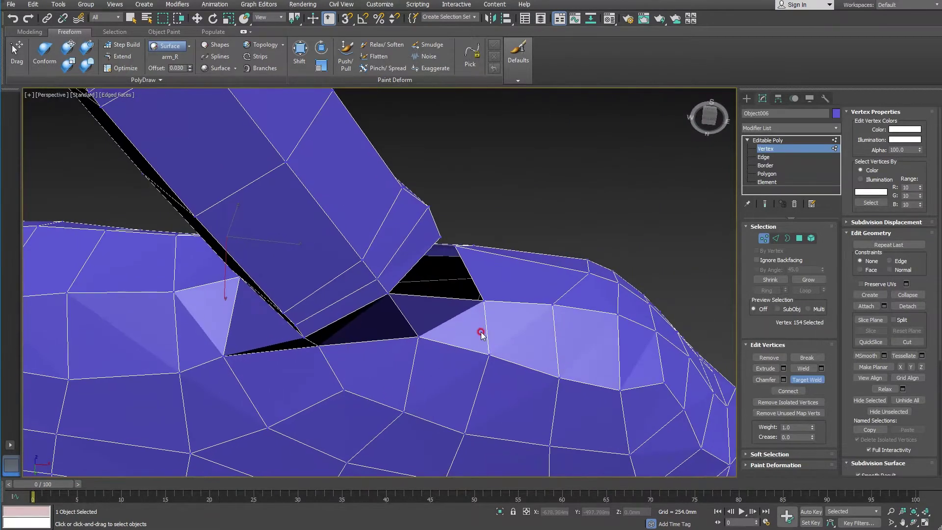
# Weld the remaining corner vertices at the joint to close the hole.
pyautogui.click(438, 235)
pyautogui.moveTo(473, 273)
pyautogui.keyDown('alt'); pyautogui.mouseDown(button='middle')
pyautogui.moveTo(476, 358)
pyautogui.moveTo(458, 382)
pyautogui.mouseUp(button='middle'); pyautogui.keyUp('alt')
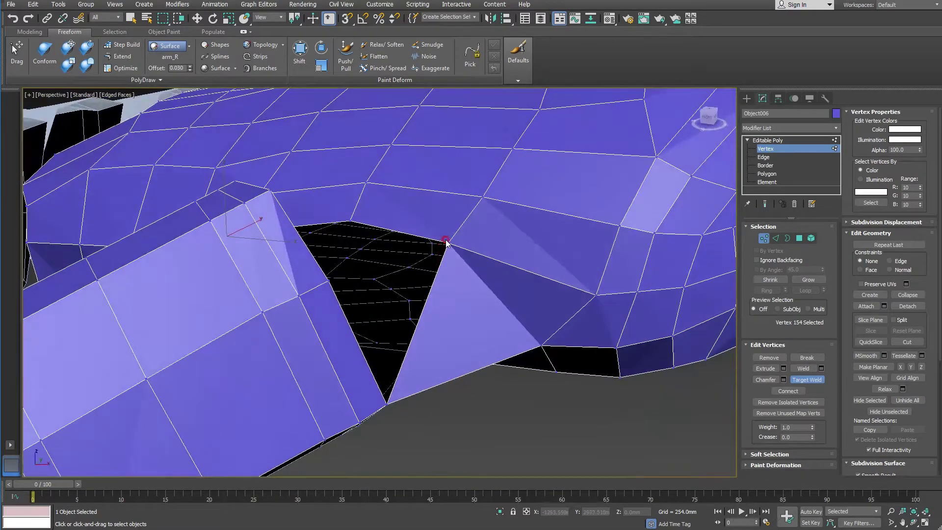
pyautogui.click(324, 274)
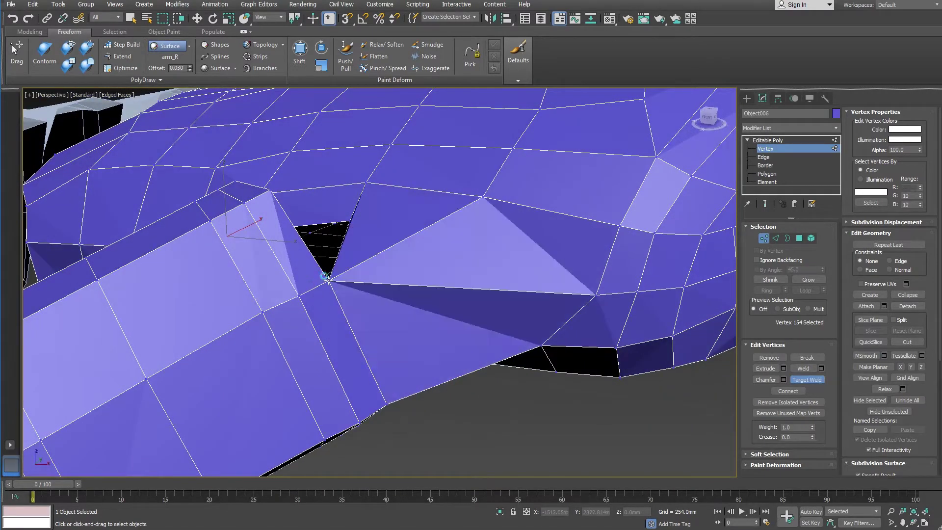
pyautogui.keyDown('alt'); pyautogui.moveTo(328, 297); pyautogui.dragTo(343, 330, button='middle'); pyautogui.keyUp('alt')
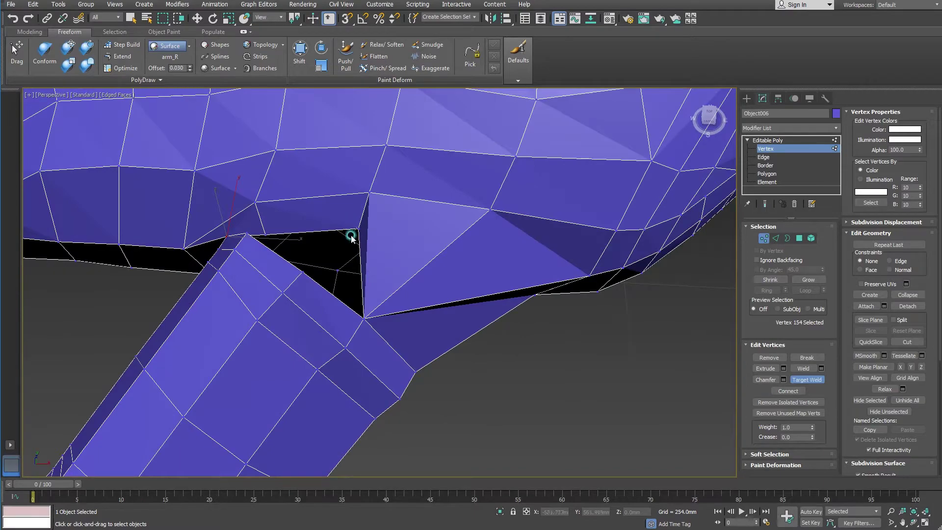
pyautogui.click(299, 268)
pyautogui.moveTo(299, 279)
pyautogui.keyDown('alt'); pyautogui.mouseDown(button='middle')
pyautogui.moveTo(280, 325)
pyautogui.moveTo(340, 324)
pyautogui.mouseUp(button='middle'); pyautogui.keyUp('alt')
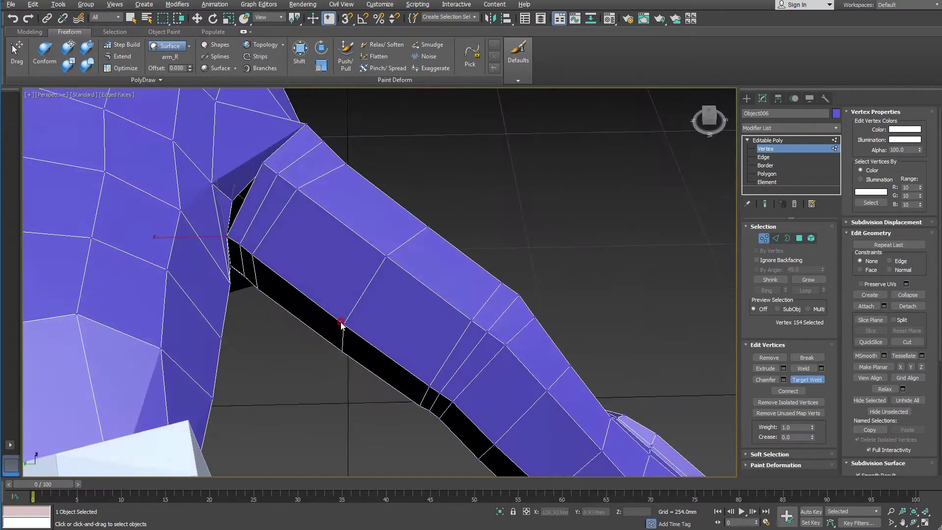
pyautogui.click(260, 157)
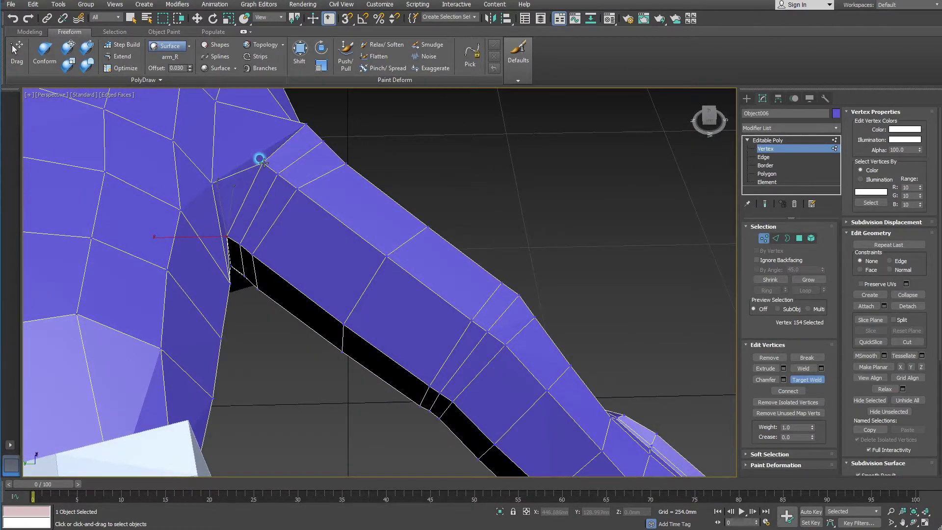
pyautogui.moveTo(259, 156)
pyautogui.keyDown('alt'); pyautogui.mouseDown(button='middle')
pyautogui.moveTo(364, 284)
pyautogui.moveTo(443, 359)
pyautogui.moveTo(390, 298)
pyautogui.mouseUp(button='middle'); pyautogui.keyUp('alt')
# Return to Move mode and select the three vertices at the thumb joint.
pyautogui.press('w')
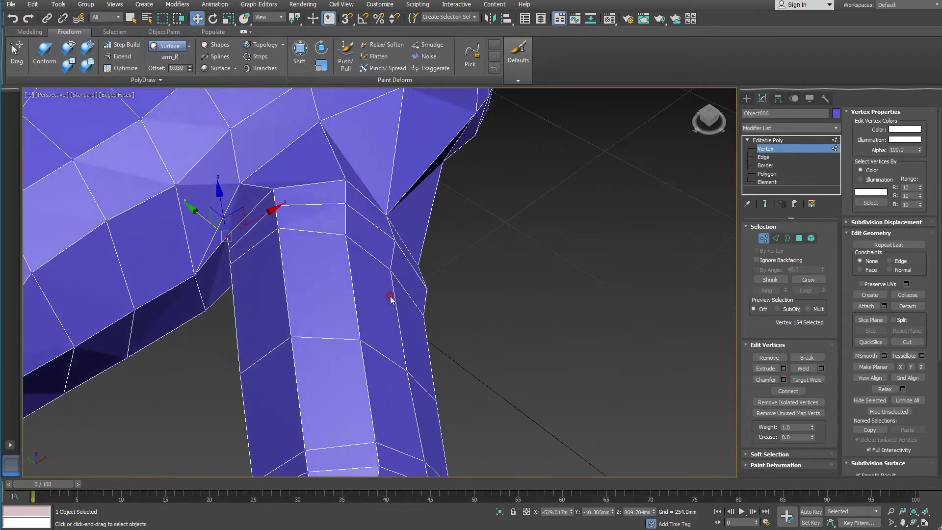
pyautogui.moveTo(588, 311)
pyautogui.keyDown('alt'); pyautogui.mouseDown(button='middle')
pyautogui.moveTo(584, 304)
pyautogui.moveTo(462, 378)
pyautogui.moveTo(442, 353)
pyautogui.moveTo(460, 395)
pyautogui.moveTo(392, 389)
pyautogui.moveTo(428, 304)
pyautogui.mouseUp(button='middle'); pyautogui.keyUp('alt')
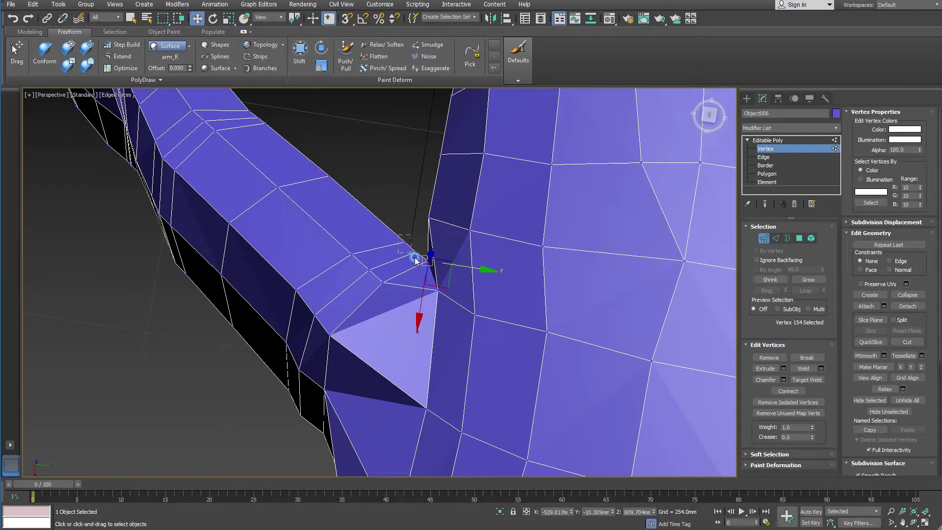
pyautogui.moveTo(415, 260); pyautogui.dragTo(427, 264)
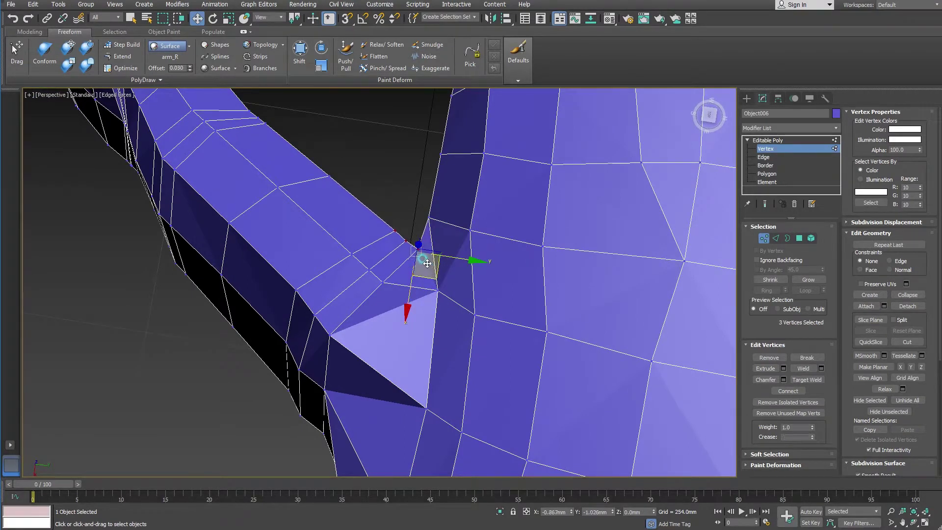
pyautogui.moveTo(427, 263)
pyautogui.keyDown('alt'); pyautogui.mouseDown(button='middle')
pyautogui.moveTo(459, 297)
pyautogui.moveTo(466, 269)
pyautogui.moveTo(458, 325)
pyautogui.moveTo(499, 352)
pyautogui.moveTo(528, 334)
pyautogui.moveTo(450, 319)
pyautogui.moveTo(495, 330)
pyautogui.moveTo(491, 354)
pyautogui.moveTo(410, 330)
pyautogui.moveTo(410, 353)
pyautogui.moveTo(427, 290)
pyautogui.moveTo(450, 319)
pyautogui.moveTo(436, 294)
pyautogui.mouseUp(button='middle'); pyautogui.keyUp('alt')
# Raise a thumb-joint vertex and select more vertices along the thumb, checking from several angles.
pyautogui.click(425, 297)
pyautogui.moveTo(437, 294); pyautogui.dragTo(434, 290)
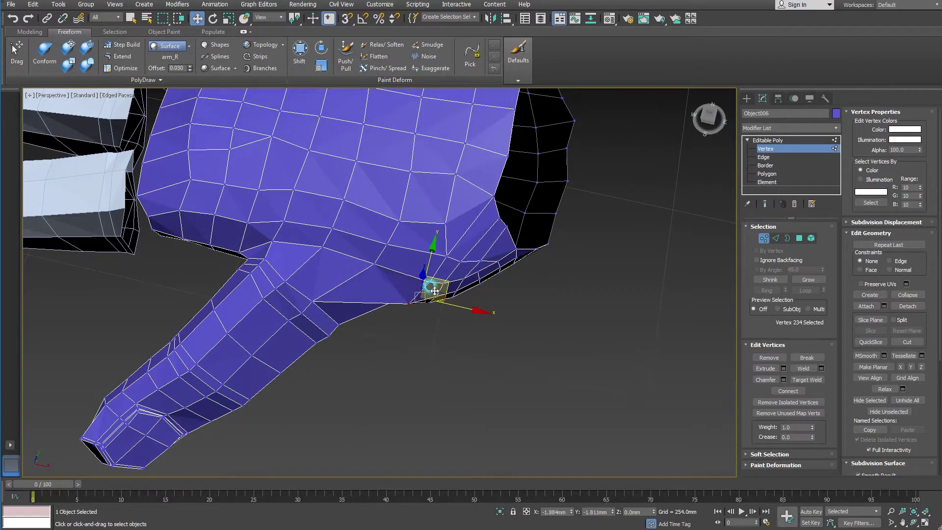
pyautogui.keyDown('alt'); pyautogui.moveTo(435, 290); pyautogui.dragTo(368, 267, button='middle'); pyautogui.keyUp('alt')
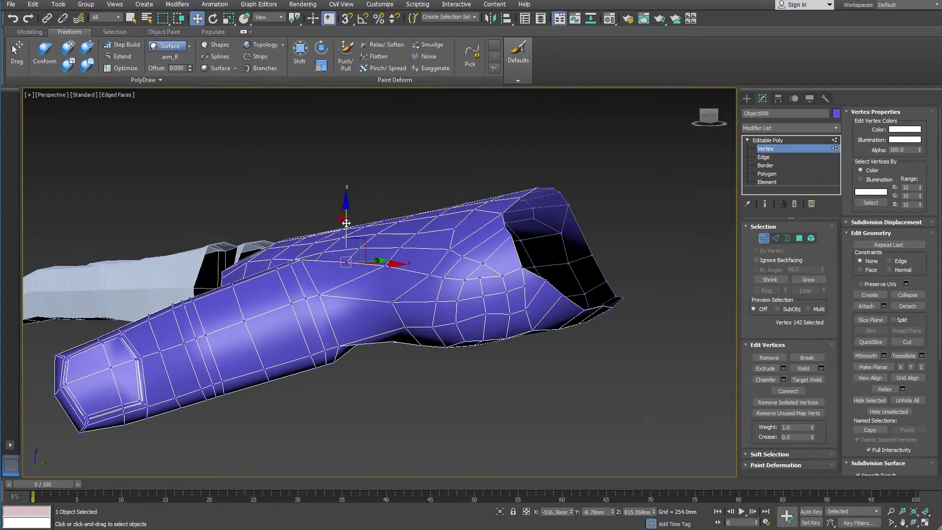
pyautogui.keyDown('alt'); pyautogui.moveTo(346, 209); pyautogui.dragTo(390, 285, button='middle'); pyautogui.keyUp('alt')
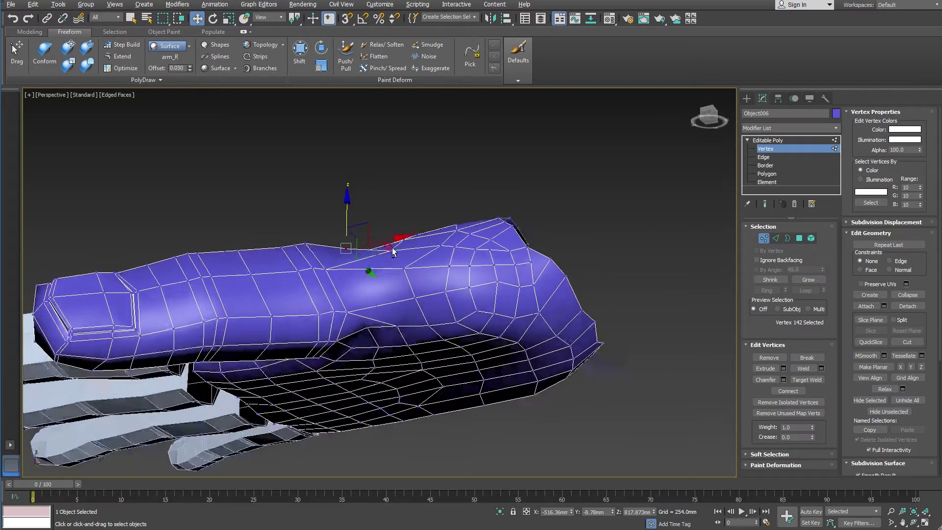
pyautogui.keyDown('ctrl'); pyautogui.moveTo(364, 325); pyautogui.dragTo(397, 352); pyautogui.keyUp('ctrl')
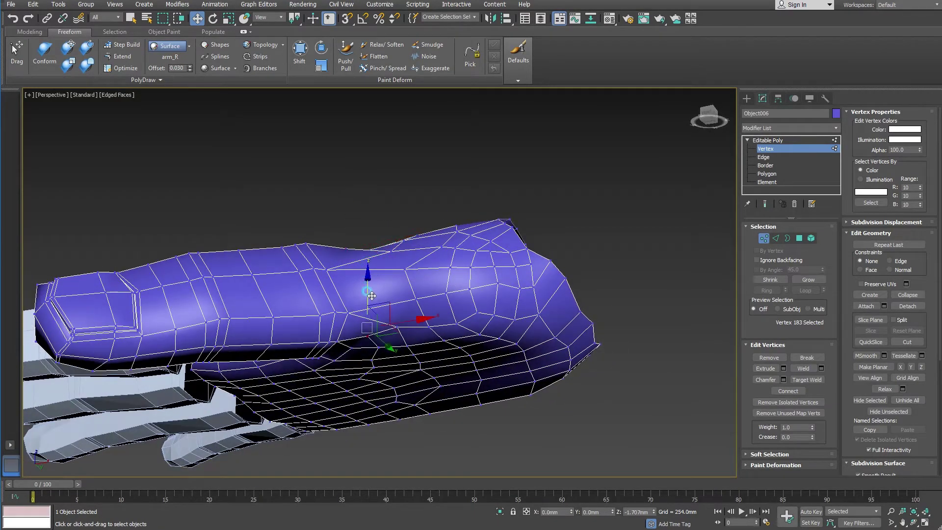
pyautogui.moveTo(388, 338)
pyautogui.keyDown('alt'); pyautogui.mouseDown(button='middle')
pyautogui.moveTo(426, 356)
pyautogui.moveTo(452, 290)
pyautogui.moveTo(483, 260)
pyautogui.moveTo(507, 275)
pyautogui.moveTo(462, 335)
pyautogui.mouseUp(button='middle'); pyautogui.keyUp('alt')
pyautogui.moveTo(418, 366)
pyautogui.keyDown('alt'); pyautogui.mouseDown(button='middle')
pyautogui.moveTo(441, 378)
pyautogui.moveTo(348, 525)
pyautogui.moveTo(651, 263)
pyautogui.moveTo(491, 304)
pyautogui.moveTo(459, 342)
pyautogui.moveTo(468, 300)
pyautogui.moveTo(437, 306)
pyautogui.mouseUp(button='middle'); pyautogui.keyUp('alt')
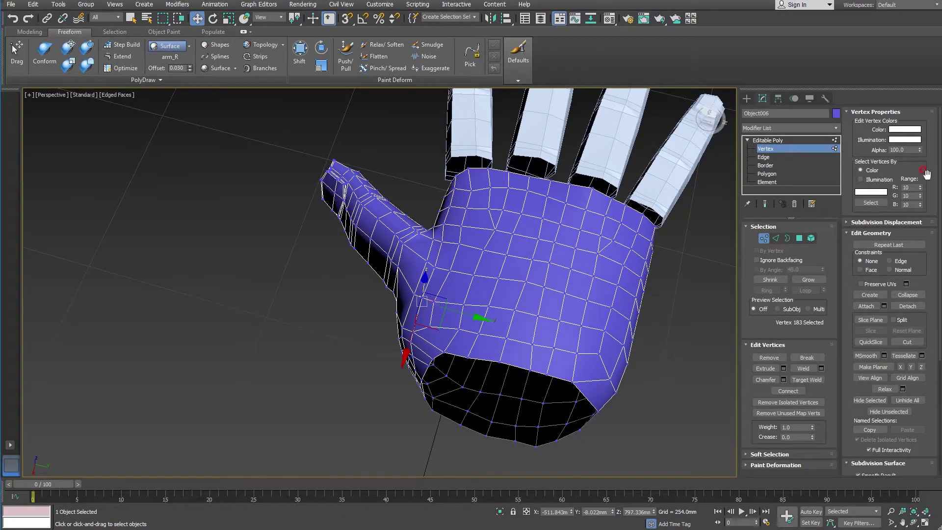
# Return to Editable Poly level, activate the Push/Pull brush and lower its Strength to 0.020.
pyautogui.click(780, 144)
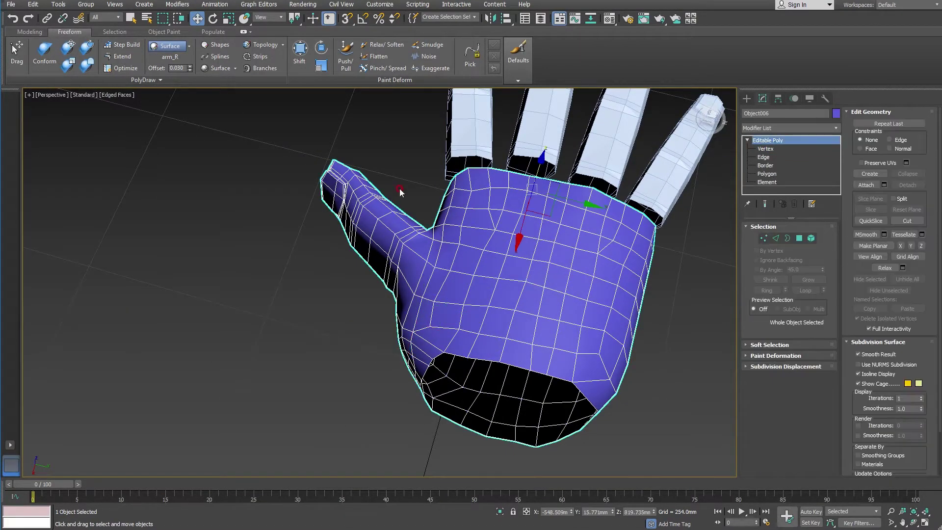
pyautogui.keyDown('alt'); pyautogui.moveTo(401, 192); pyautogui.dragTo(417, 235, button='middle'); pyautogui.keyUp('alt')
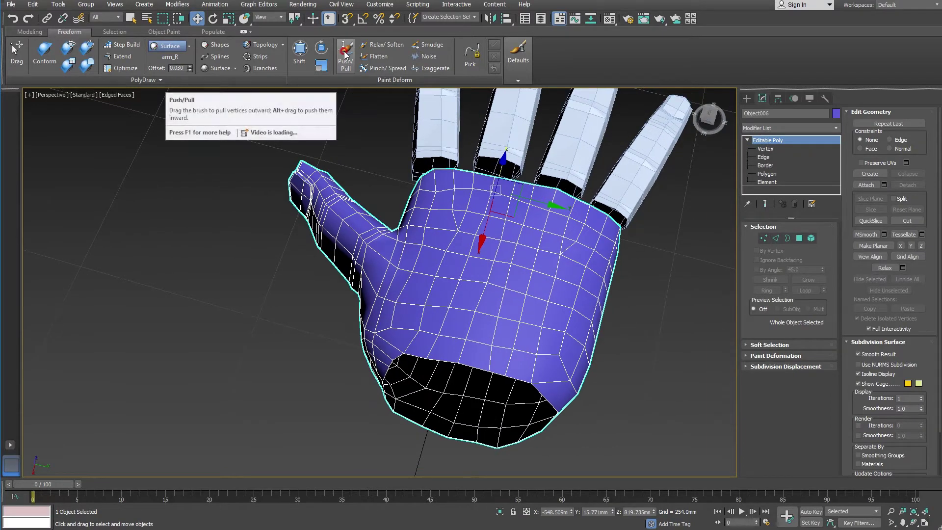
pyautogui.click(346, 54)
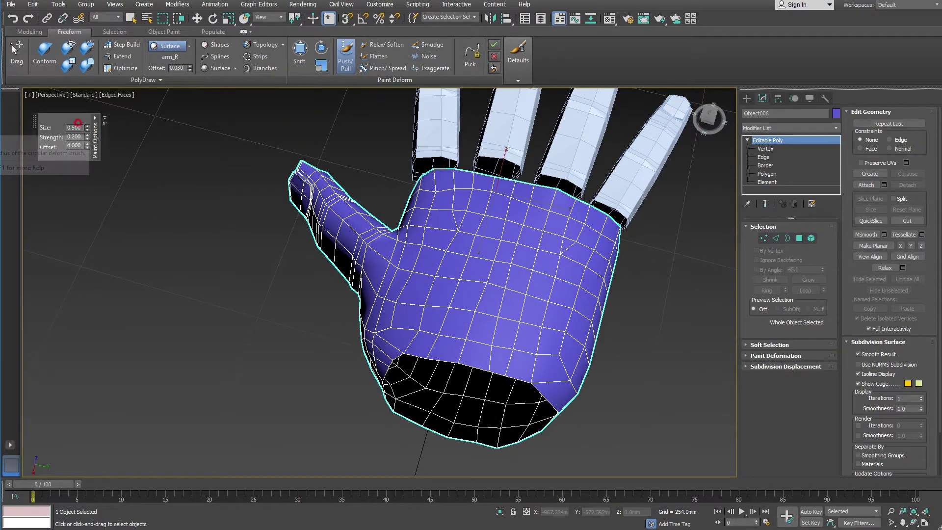
pyautogui.click(65, 135)
pyautogui.write('0.001')
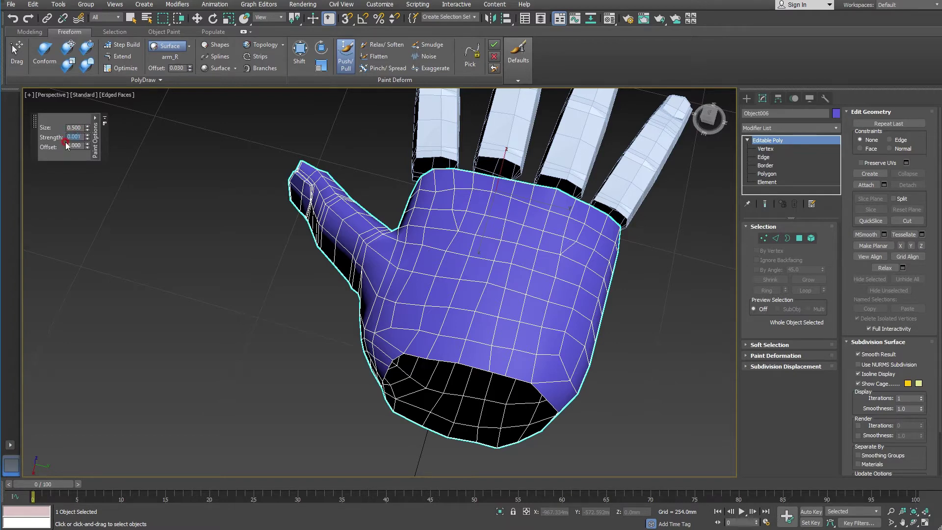
pyautogui.keyDown('alt'); pyautogui.moveTo(392, 267); pyautogui.dragTo(401, 264, button='middle'); pyautogui.keyUp('alt')
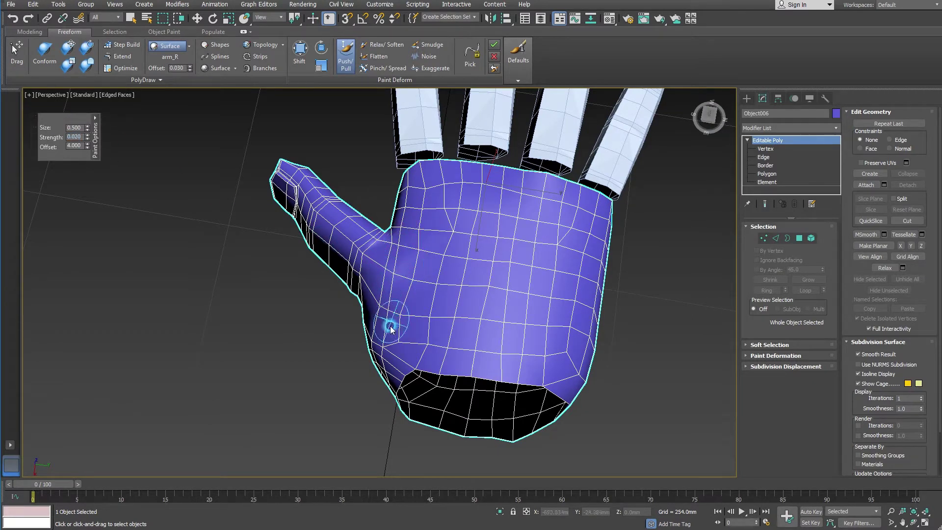
# Examine the thumb crease from below and the sides, then select the brush Size value.
pyautogui.moveTo(388, 326)
pyautogui.keyDown('alt'); pyautogui.mouseDown(button='middle')
pyautogui.moveTo(412, 297)
pyautogui.moveTo(406, 260)
pyautogui.moveTo(435, 226)
pyautogui.mouseUp(button='middle'); pyautogui.keyUp('alt')
pyautogui.moveTo(431, 273)
pyautogui.keyDown('alt'); pyautogui.mouseDown(button='middle')
pyautogui.moveTo(442, 294)
pyautogui.moveTo(463, 282)
pyautogui.moveTo(448, 319)
pyautogui.moveTo(458, 257)
pyautogui.moveTo(429, 307)
pyautogui.moveTo(399, 295)
pyautogui.moveTo(458, 366)
pyautogui.mouseUp(button='middle'); pyautogui.keyUp('alt')
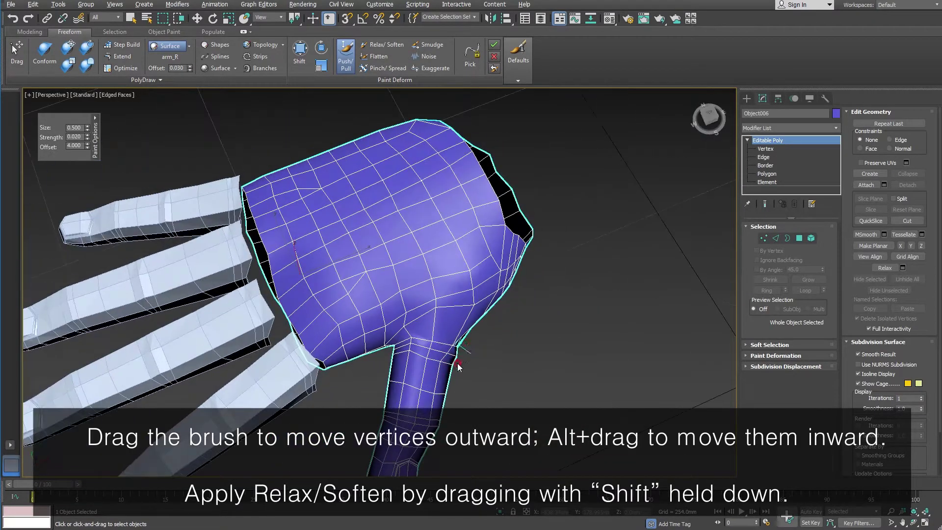
pyautogui.moveTo(430, 395)
pyautogui.keyDown('alt'); pyautogui.mouseDown(button='middle')
pyautogui.moveTo(458, 384)
pyautogui.moveTo(421, 284)
pyautogui.moveTo(448, 263)
pyautogui.mouseUp(button='middle'); pyautogui.keyUp('alt')
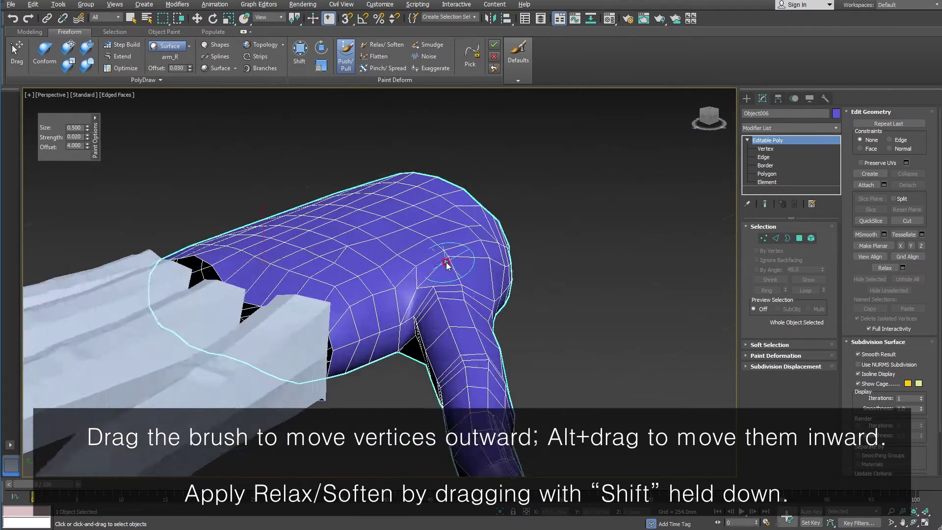
pyautogui.scroll(3, 252, 194)
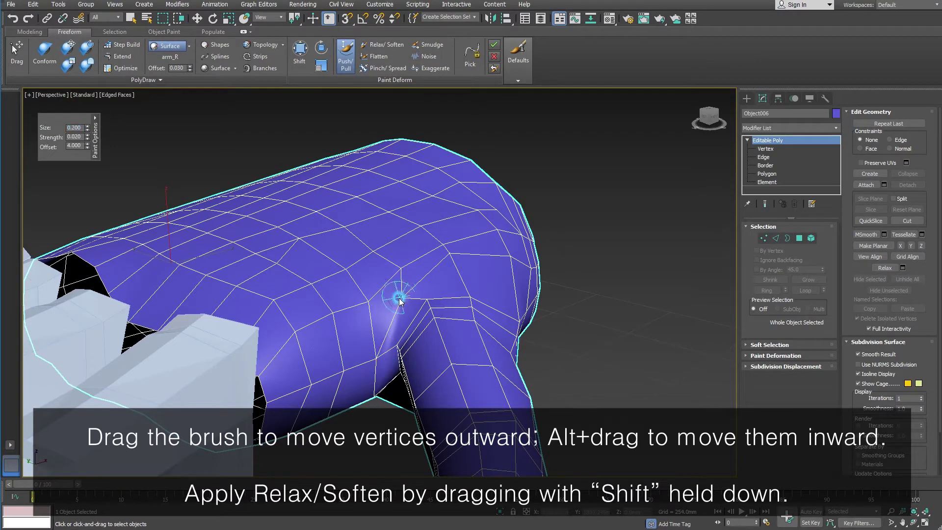
pyautogui.moveTo(414, 300)
pyautogui.keyDown('alt'); pyautogui.mouseDown(button='middle')
pyautogui.moveTo(435, 274)
pyautogui.moveTo(481, 273)
pyautogui.mouseUp(button='middle'); pyautogui.keyUp('alt')
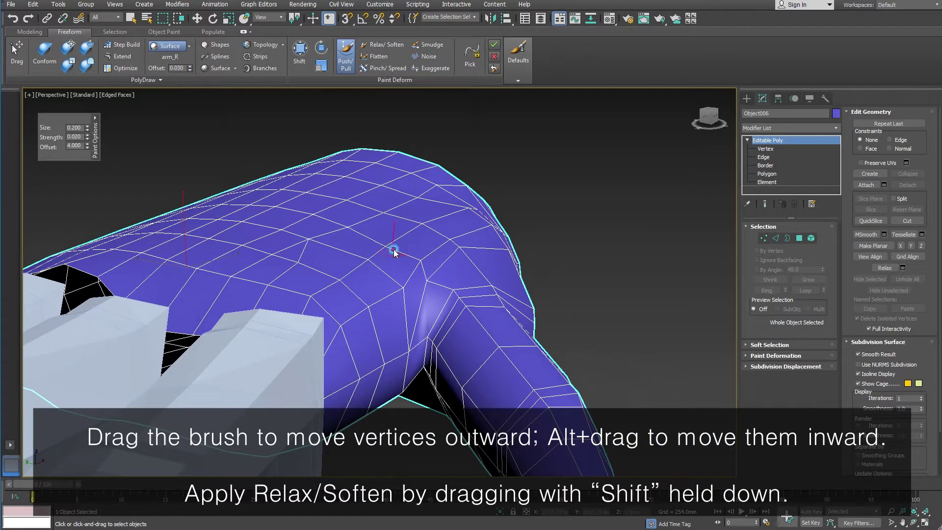
pyautogui.keyDown('alt'); pyautogui.moveTo(422, 219); pyautogui.dragTo(394, 229, button='middle'); pyautogui.keyUp('alt')
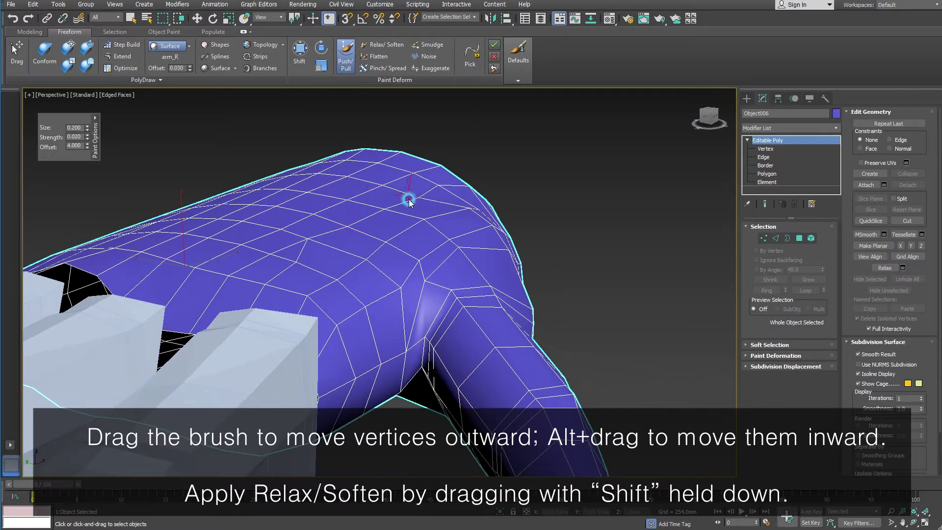
pyautogui.moveTo(448, 325)
pyautogui.keyDown('alt'); pyautogui.mouseDown(button='middle')
pyautogui.moveTo(446, 255)
pyautogui.moveTo(437, 317)
pyautogui.mouseUp(button='middle'); pyautogui.keyUp('alt')
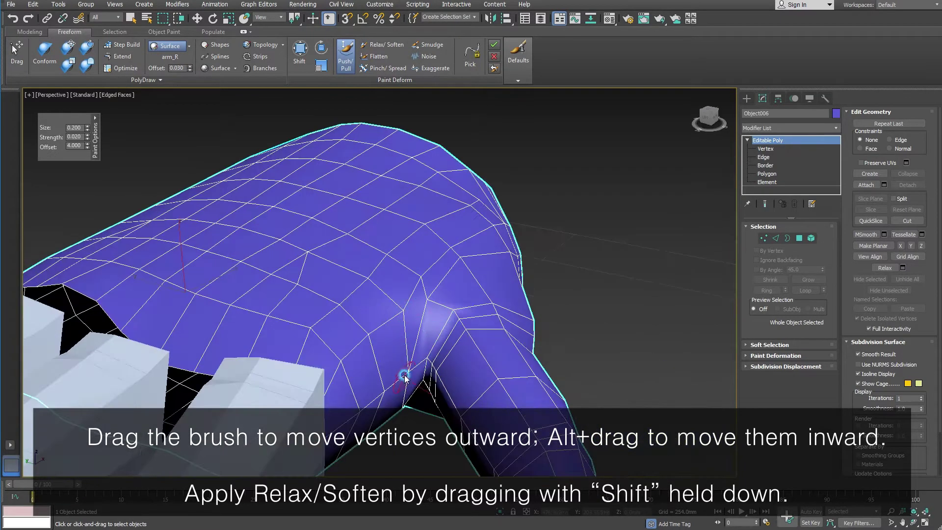
pyautogui.moveTo(417, 367)
pyautogui.keyDown('alt'); pyautogui.mouseDown(button='middle')
pyautogui.moveTo(449, 299)
pyautogui.moveTo(431, 346)
pyautogui.moveTo(435, 315)
pyautogui.mouseUp(button='middle'); pyautogui.keyUp('alt')
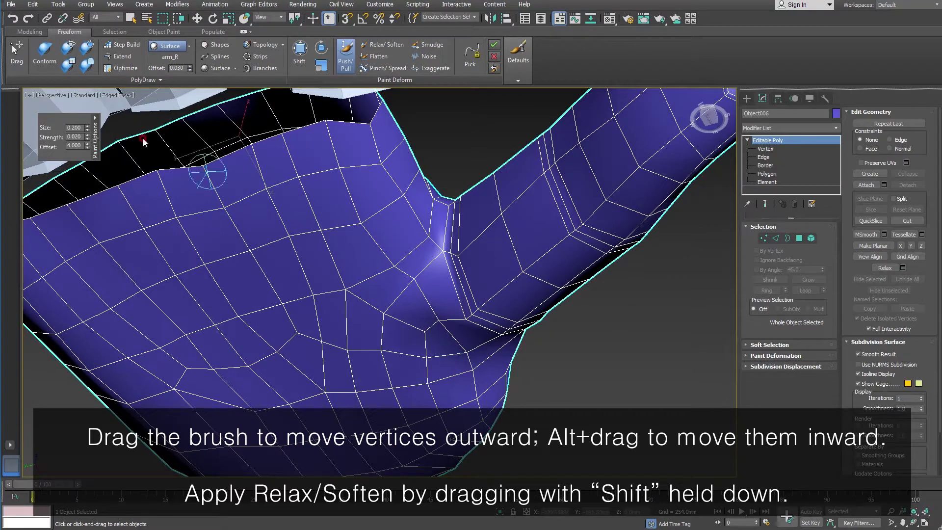
pyautogui.moveTo(86, 129); pyautogui.dragTo(73, 124)
# Orbit around the whole hand to inspect it from below, behind and the palm side.
pyautogui.write('0')
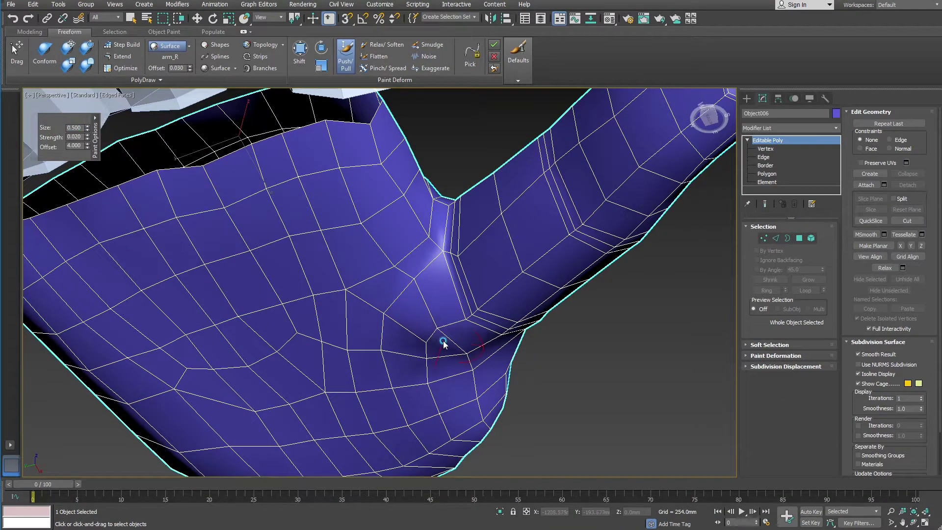
pyautogui.scroll(3, 456, 368)
pyautogui.scroll(-5, 460, 352)
pyautogui.moveTo(467, 391)
pyautogui.keyDown('alt'); pyautogui.mouseDown(button='middle')
pyautogui.moveTo(412, 446)
pyautogui.moveTo(464, 374)
pyautogui.mouseUp(button='middle'); pyautogui.keyUp('alt')
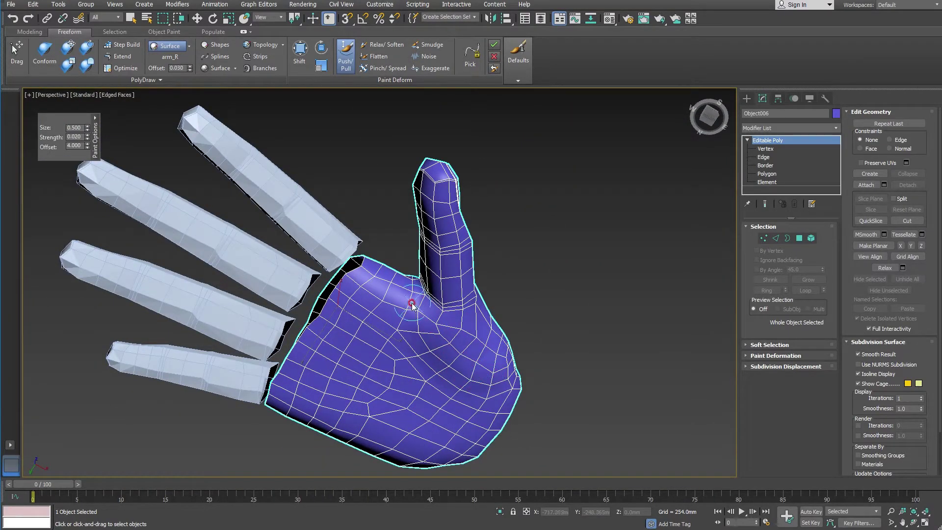
pyautogui.moveTo(484, 388)
pyautogui.keyDown('alt'); pyautogui.mouseDown(button='middle')
pyautogui.moveTo(446, 429)
pyautogui.moveTo(488, 341)
pyautogui.mouseUp(button='middle'); pyautogui.keyUp('alt')
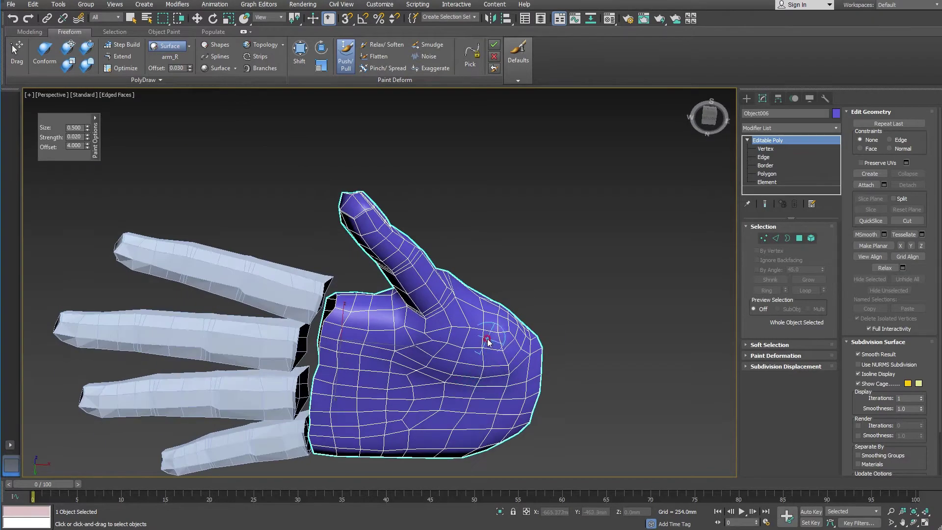
pyautogui.moveTo(506, 373)
pyautogui.keyDown('alt'); pyautogui.mouseDown(button='middle')
pyautogui.moveTo(482, 427)
pyautogui.moveTo(428, 343)
pyautogui.moveTo(510, 366)
pyautogui.moveTo(490, 370)
pyautogui.moveTo(502, 382)
pyautogui.moveTo(454, 357)
pyautogui.moveTo(456, 314)
pyautogui.mouseUp(button='middle'); pyautogui.keyUp('alt')
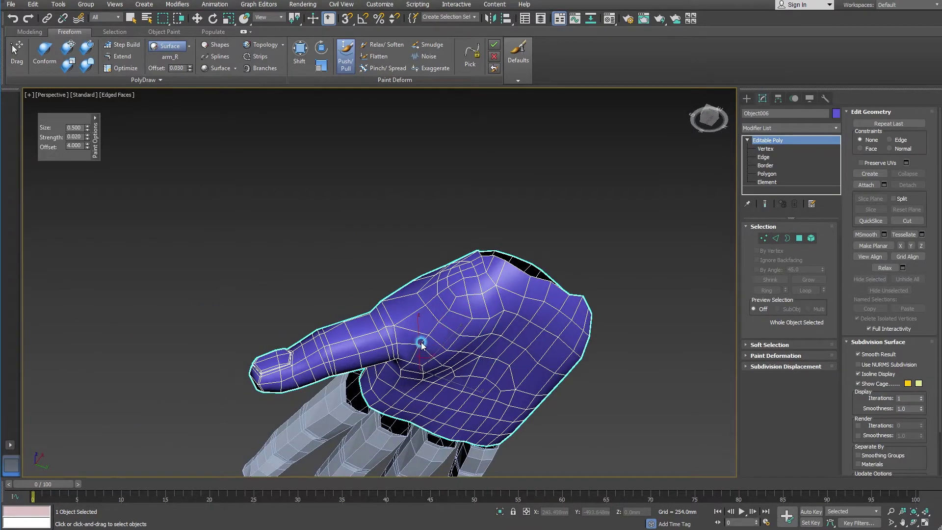
pyautogui.moveTo(419, 339)
pyautogui.keyDown('alt'); pyautogui.mouseDown(button='middle')
pyautogui.moveTo(431, 280)
pyautogui.moveTo(265, 317)
pyautogui.moveTo(427, 297)
pyautogui.mouseUp(button='middle'); pyautogui.keyUp('alt')
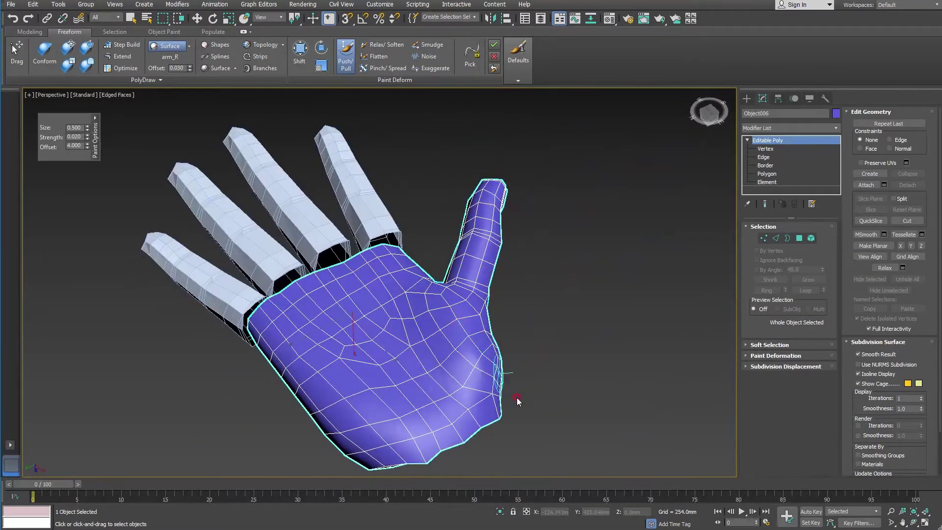
pyautogui.moveTo(517, 401)
pyautogui.keyDown('alt'); pyautogui.mouseDown(button='middle')
pyautogui.moveTo(542, 361)
pyautogui.moveTo(457, 305)
pyautogui.moveTo(351, 280)
pyautogui.mouseUp(button='middle'); pyautogui.keyUp('alt')
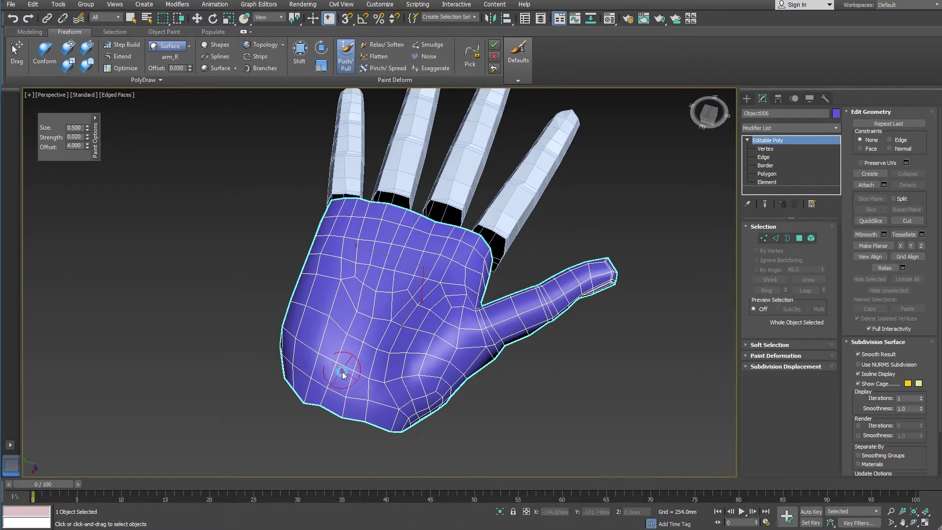
pyautogui.moveTo(343, 371)
pyautogui.keyDown('alt'); pyautogui.mouseDown(button='middle')
pyautogui.moveTo(358, 326)
pyautogui.moveTo(325, 330)
pyautogui.moveTo(315, 353)
pyautogui.mouseUp(button='middle'); pyautogui.keyUp('alt')
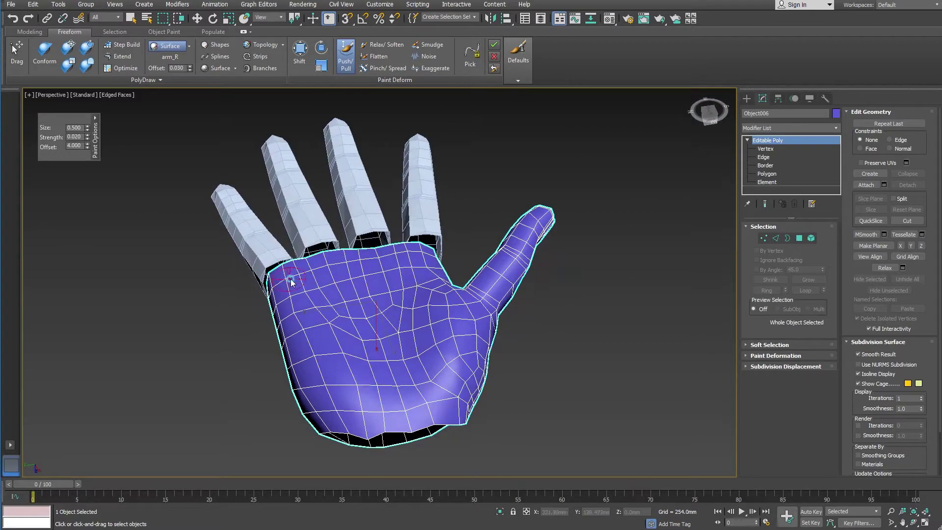
pyautogui.moveTo(414, 255)
pyautogui.keyDown('alt'); pyautogui.mouseDown(button='middle')
pyautogui.moveTo(415, 294)
pyautogui.moveTo(353, 320)
pyautogui.moveTo(310, 275)
pyautogui.moveTo(420, 269)
pyautogui.moveTo(305, 301)
pyautogui.mouseUp(button='middle'); pyautogui.keyUp('alt')
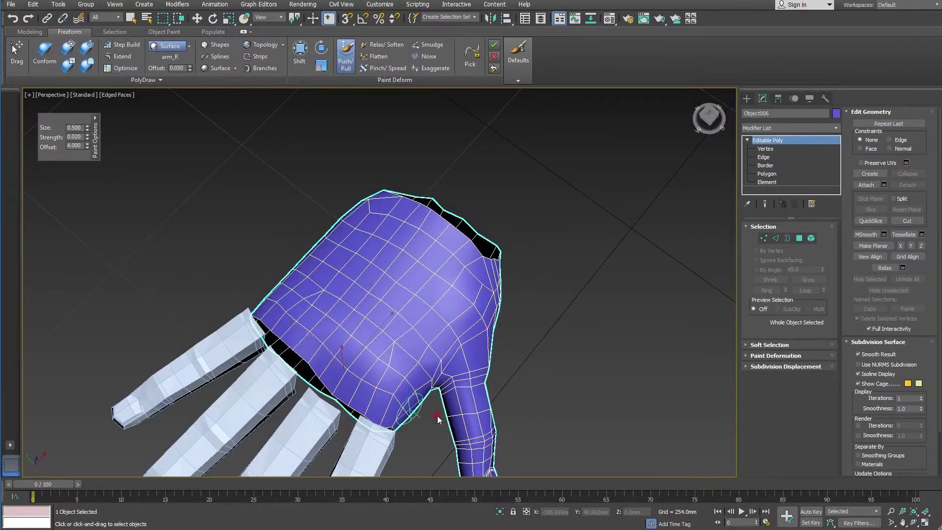
pyautogui.moveTo(437, 420)
pyautogui.keyDown('alt'); pyautogui.mouseDown(button='middle')
pyautogui.moveTo(382, 361)
pyautogui.moveTo(396, 357)
pyautogui.moveTo(334, 351)
pyautogui.moveTo(389, 326)
pyautogui.mouseUp(button='middle'); pyautogui.keyUp('alt')
pyautogui.keyDown('alt'); pyautogui.moveTo(410, 357); pyautogui.dragTo(406, 388, button='middle'); pyautogui.keyUp('alt')
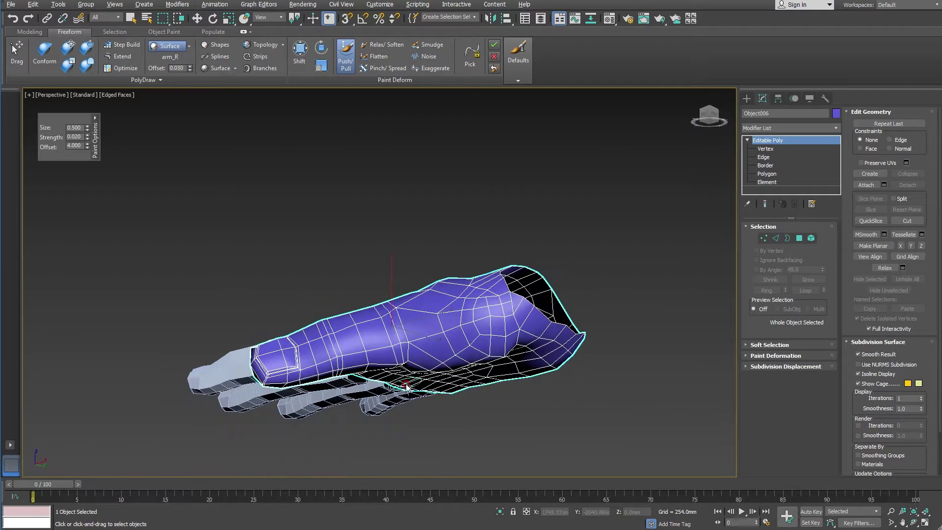
# Set the Push/Pull brush size to 0.200.
pyautogui.scroll(5, 406, 387)
pyautogui.scroll(3, 410, 385)
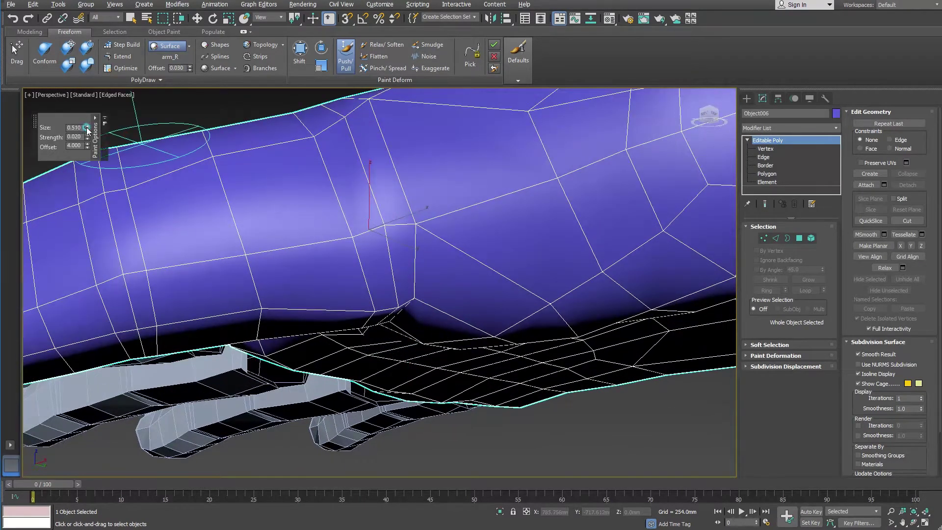
pyautogui.write('0.2')
pyautogui.press('Return')
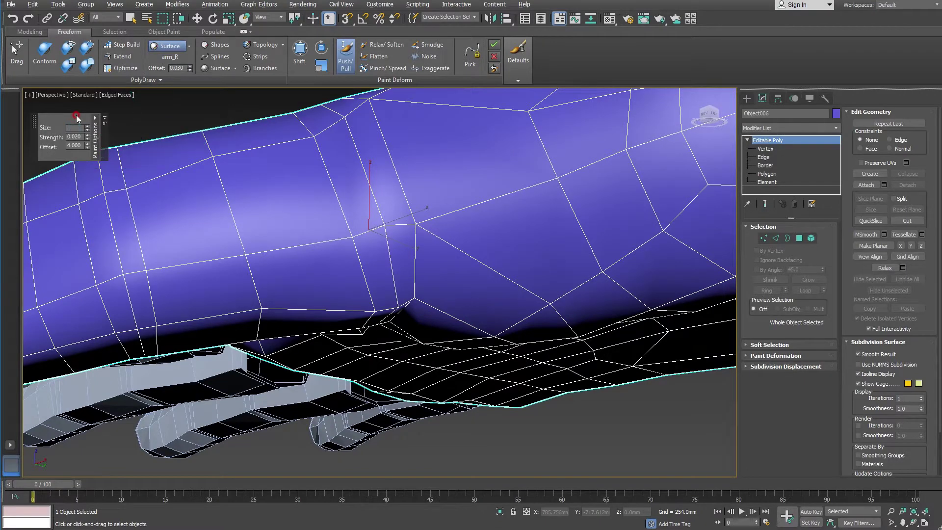
pyautogui.scroll(3, 442, 315)
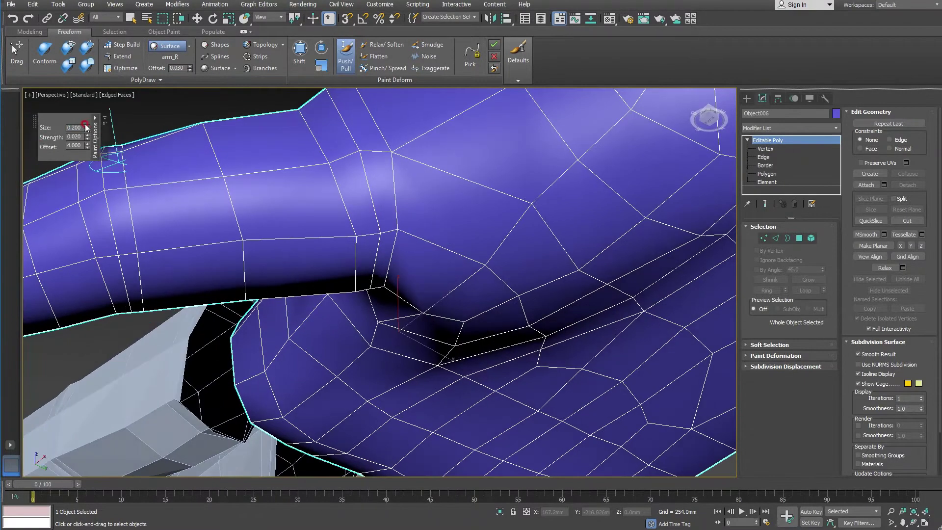
# Try the Drag brush, dismiss the pick-surface warning, and set PolyDraw Draw On to Grid.
pyautogui.click(17, 54)
pyautogui.click(440, 326)
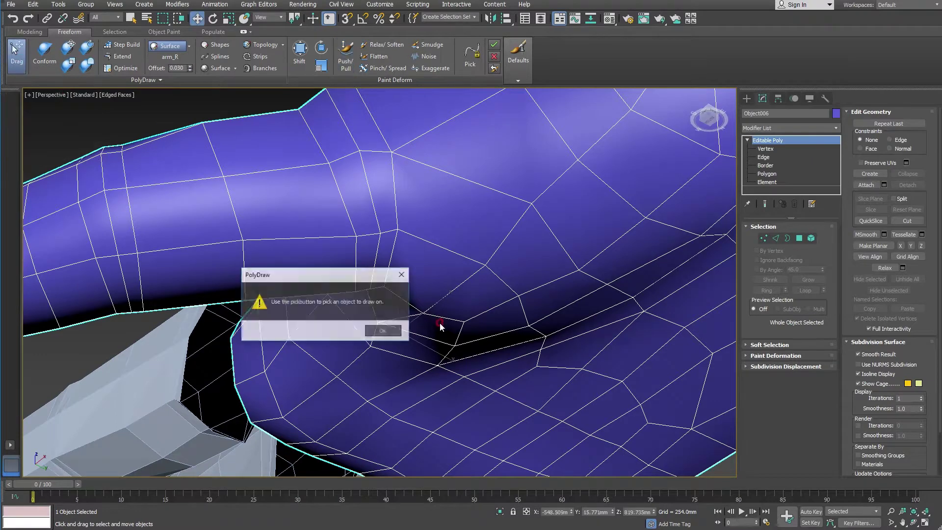
pyautogui.click(401, 276)
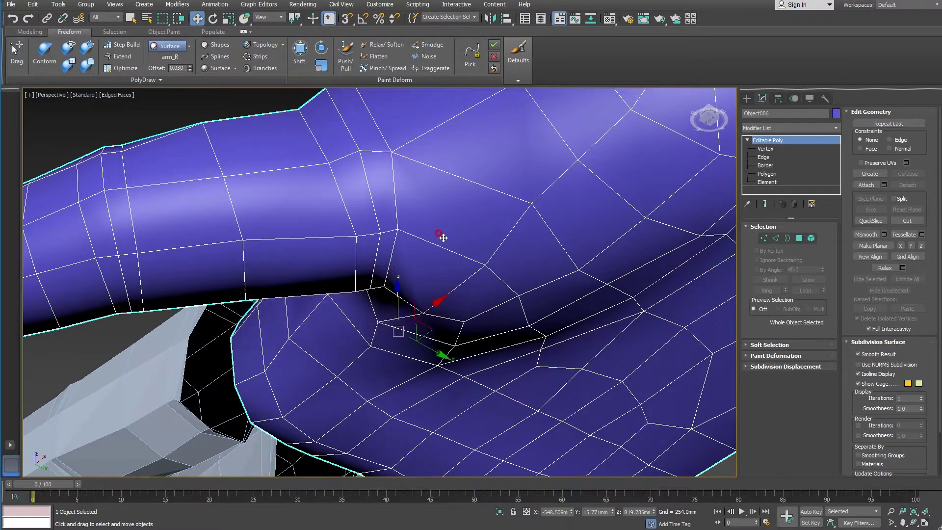
pyautogui.keyDown('alt'); pyautogui.moveTo(333, 222); pyautogui.dragTo(347, 230, button='middle'); pyautogui.keyUp('alt')
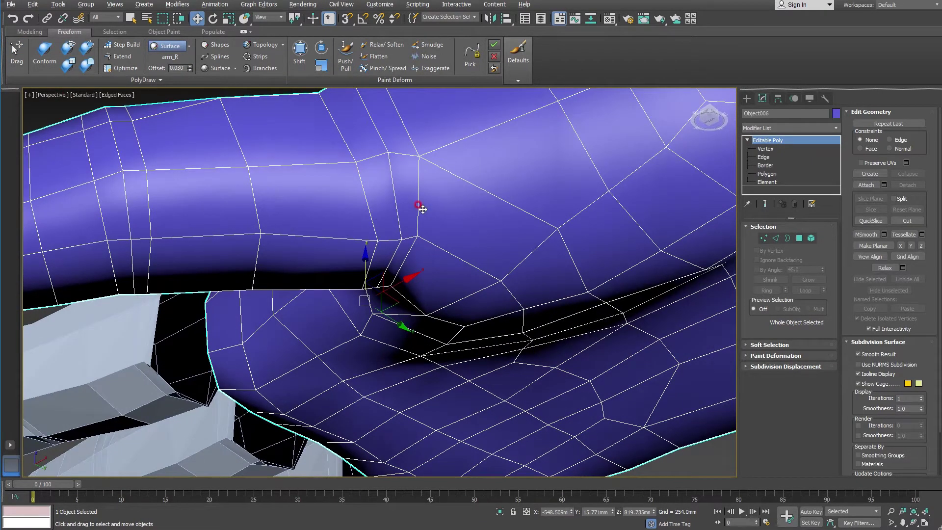
pyautogui.click(189, 46)
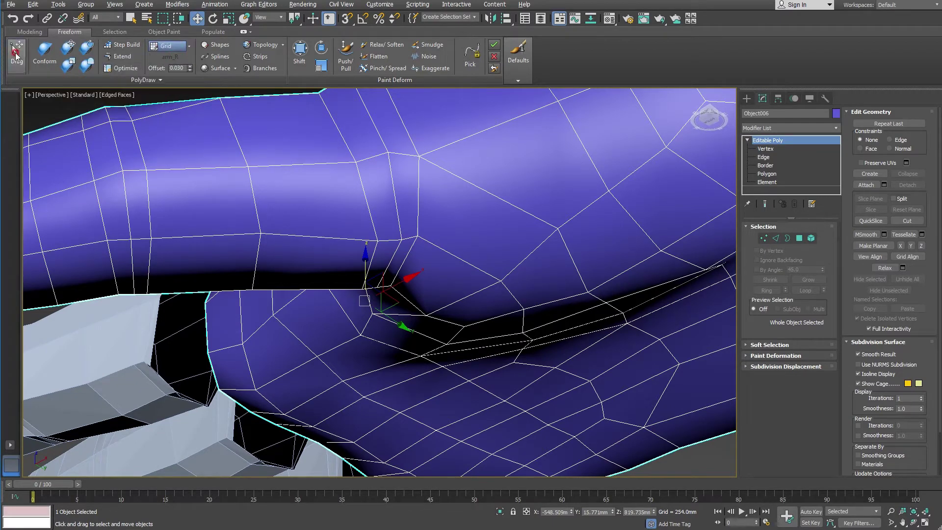
# Test-drag the crease vertices outward, then relax the pinched vertices at the crease.
pyautogui.click(16, 55)
pyautogui.moveTo(392, 284); pyautogui.dragTo(348, 221)
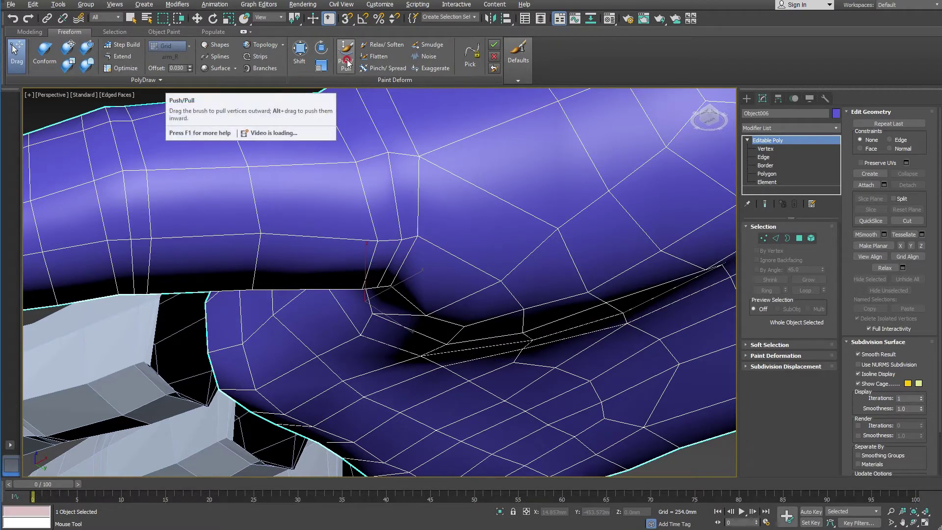
pyautogui.click(383, 44)
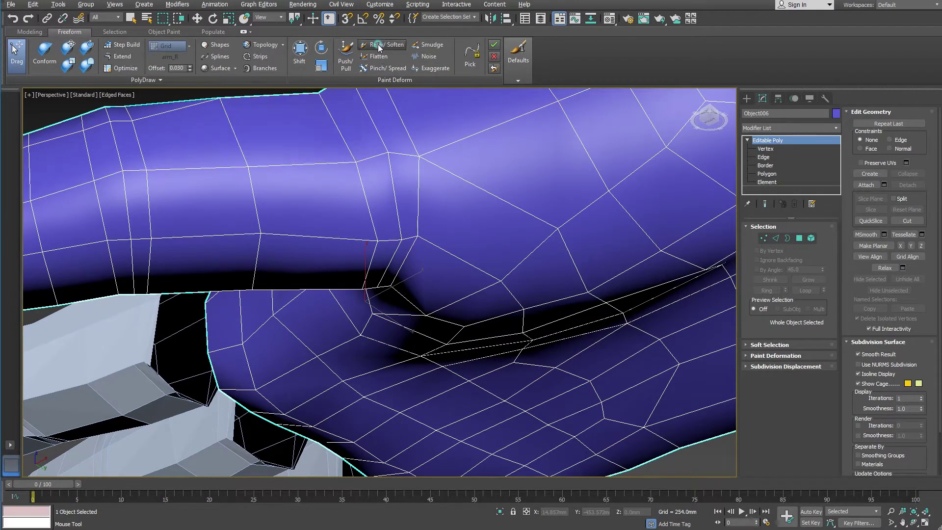
pyautogui.click(388, 277)
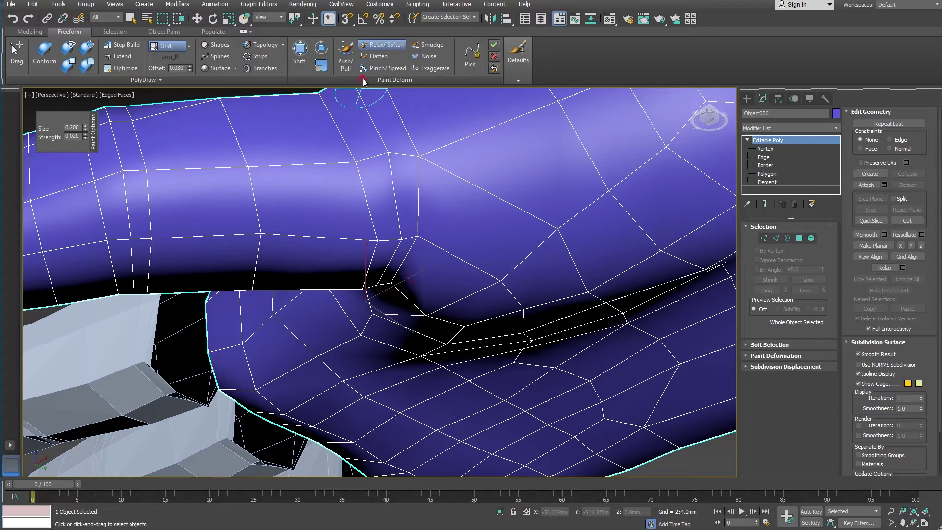
# Push/pull the faces around the palm crease to reshape it.
pyautogui.click(345, 54)
pyautogui.scroll(2, 467, 263)
pyautogui.scroll(3, 431, 309)
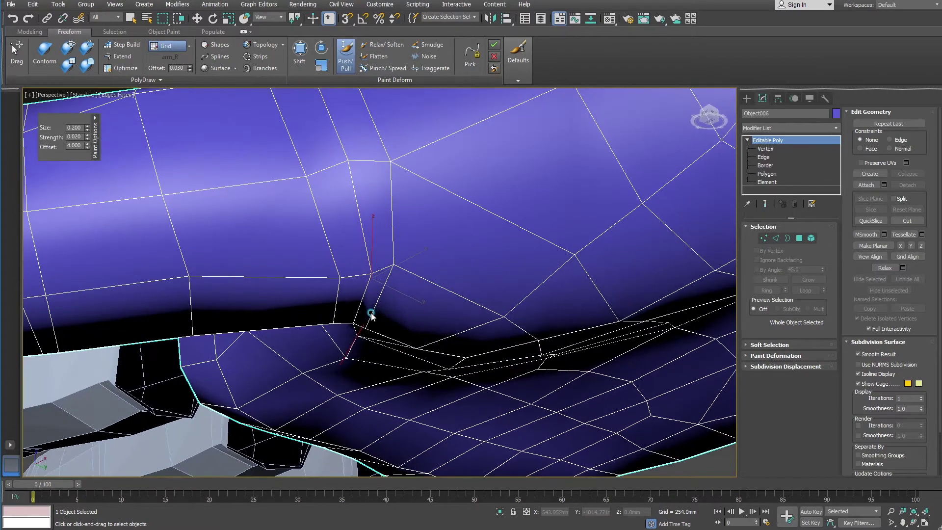
pyautogui.moveTo(372, 314)
pyautogui.mouseDown()
pyautogui.moveTo(326, 319)
pyautogui.moveTo(353, 301)
pyautogui.mouseUp()
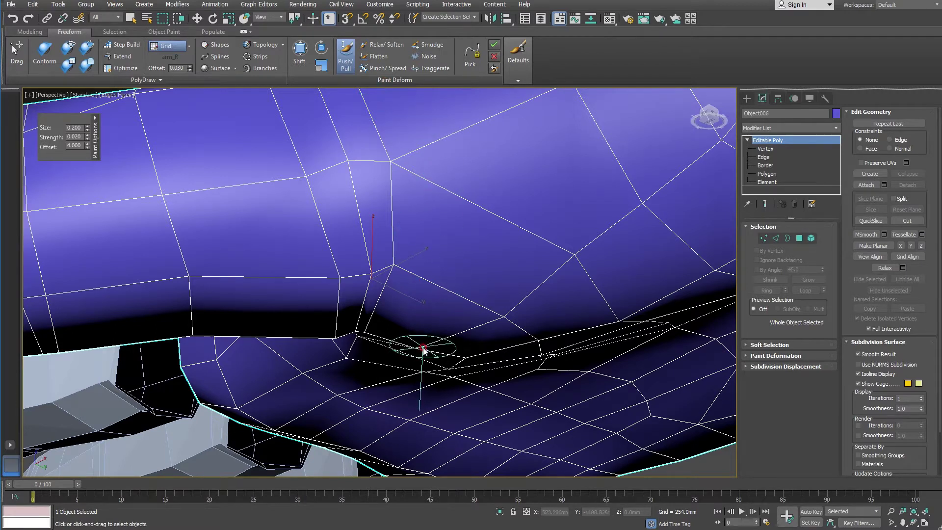
pyautogui.moveTo(395, 267); pyautogui.dragTo(396, 277)
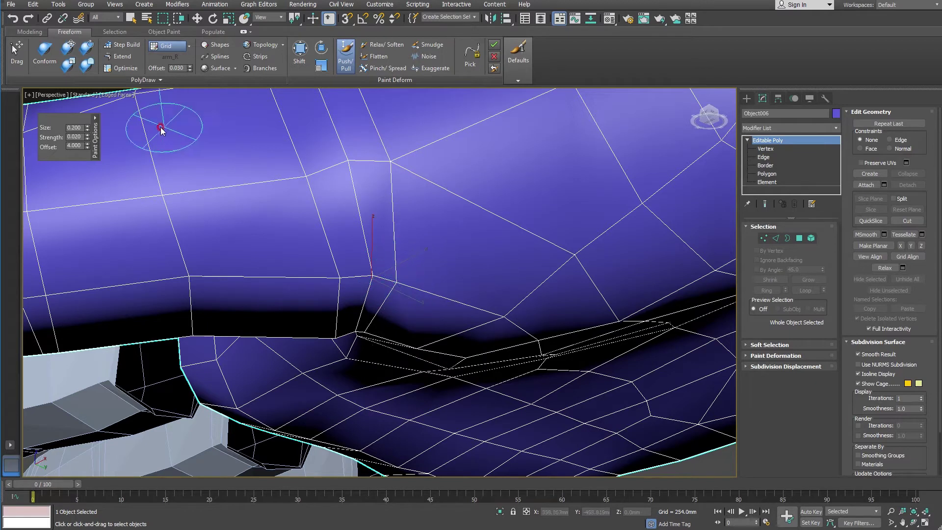
# Shrink the brush, push out the remaining pinched surface, and zoom out to check the hand.
pyautogui.click(87, 130)
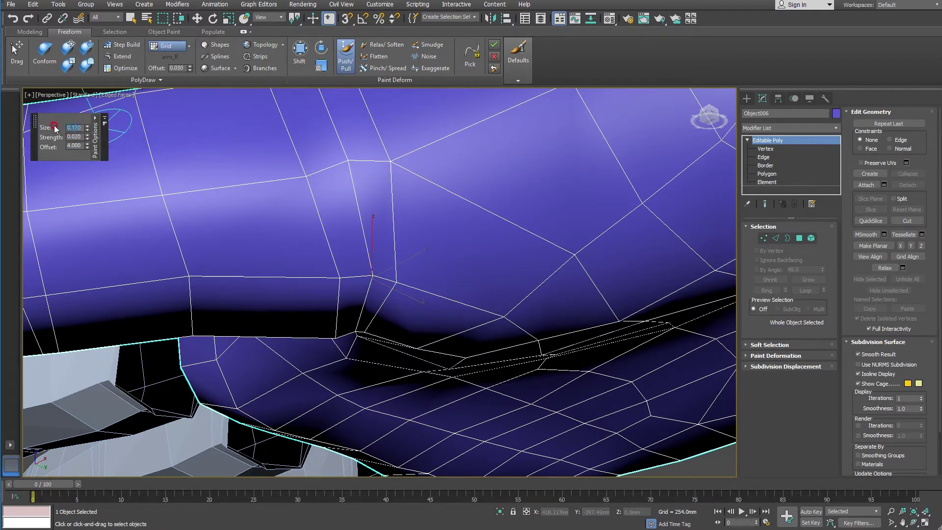
pyautogui.moveTo(374, 269); pyautogui.dragTo(378, 274)
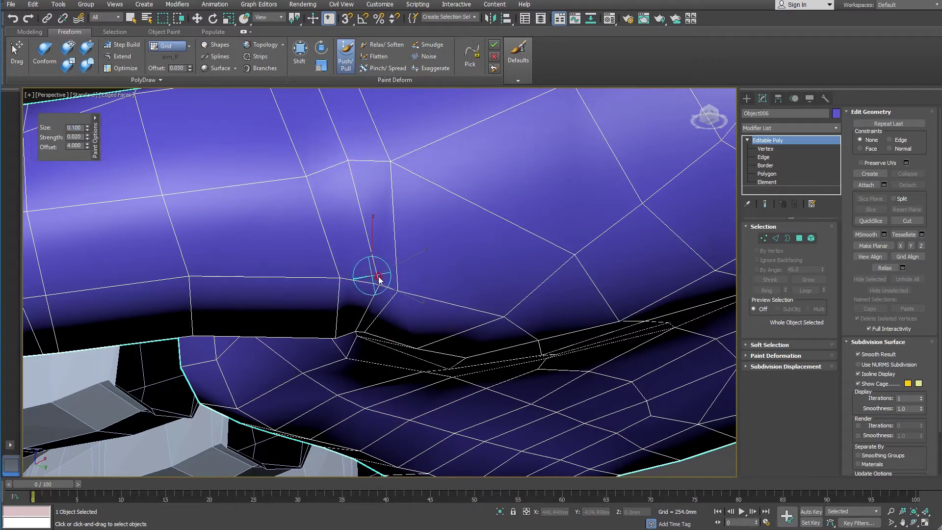
pyautogui.keyDown('alt'); pyautogui.moveTo(410, 338); pyautogui.dragTo(387, 328, button='middle'); pyautogui.keyUp('alt')
pyautogui.moveTo(370, 340); pyautogui.dragTo(350, 333)
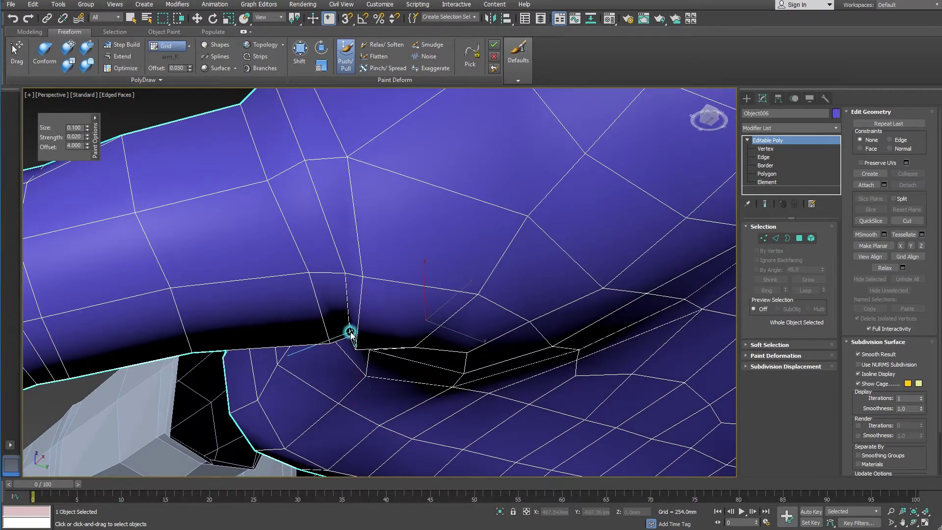
pyautogui.scroll(-5, 415, 289)
pyautogui.scroll(-3, 420, 294)
pyautogui.scroll(-3, 504, 331)
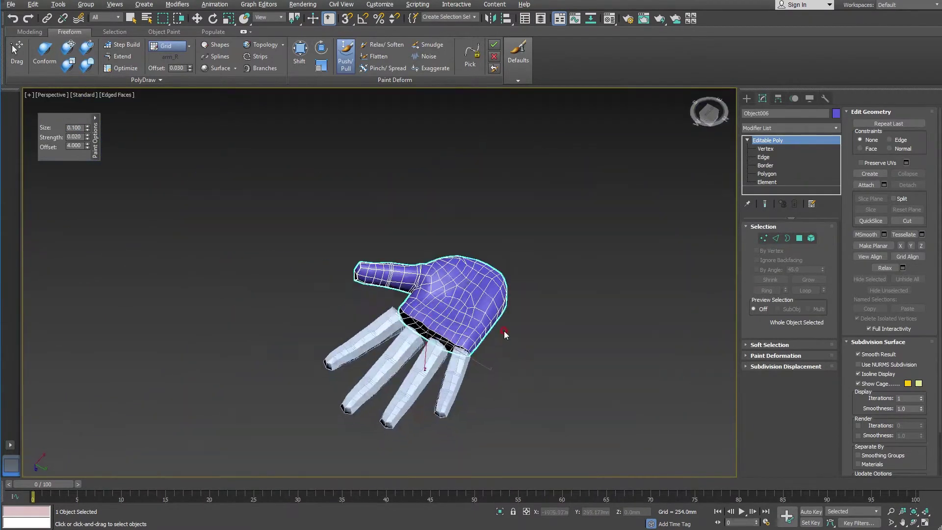
pyautogui.moveTo(504, 331)
pyautogui.keyDown('alt'); pyautogui.mouseDown(button='middle')
pyautogui.moveTo(413, 293)
pyautogui.moveTo(485, 314)
pyautogui.moveTo(451, 337)
pyautogui.moveTo(454, 292)
pyautogui.moveTo(444, 339)
pyautogui.moveTo(492, 324)
pyautogui.mouseUp(button='middle'); pyautogui.keyUp('alt')
pyautogui.scroll(5, 457, 295)
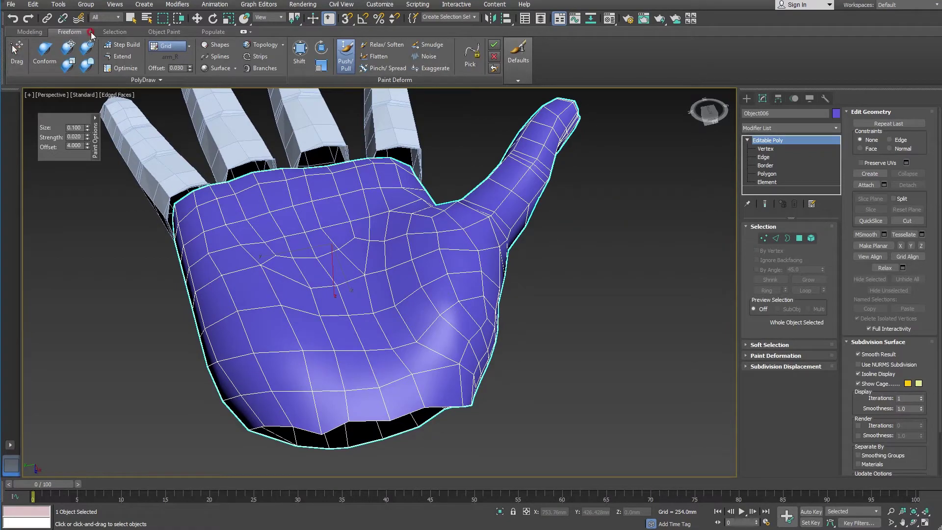
# In Vertex mode, move a thumb-junction vertex down and right.
pyautogui.click(765, 149)
pyautogui.click(490, 252)
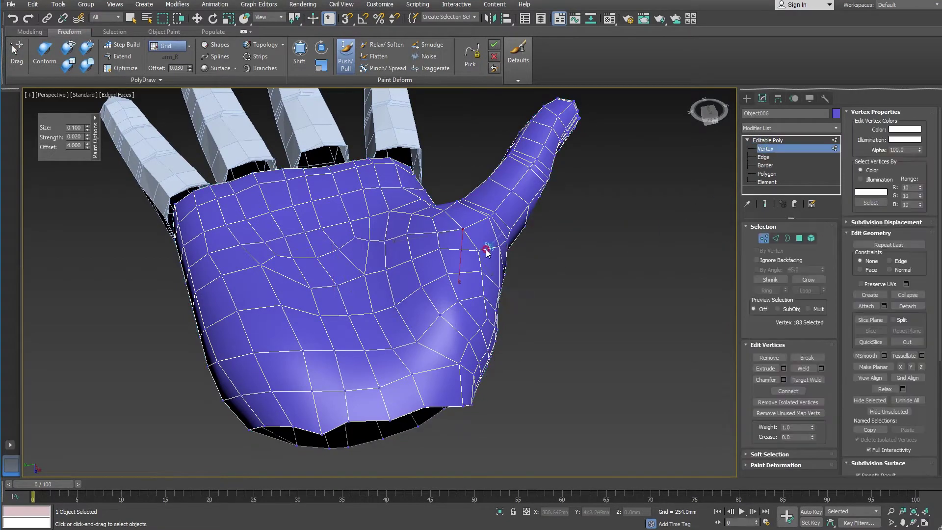
pyautogui.moveTo(489, 252)
pyautogui.keyDown('alt'); pyautogui.mouseDown(button='middle')
pyautogui.moveTo(454, 246)
pyautogui.moveTo(497, 283)
pyautogui.moveTo(595, 275)
pyautogui.moveTo(376, 240)
pyautogui.mouseUp(button='middle'); pyautogui.keyUp('alt')
pyautogui.moveTo(464, 251)
pyautogui.keyDown('alt'); pyautogui.mouseDown(button='middle')
pyautogui.moveTo(423, 271)
pyautogui.moveTo(416, 298)
pyautogui.moveTo(588, 240)
pyautogui.moveTo(322, 298)
pyautogui.mouseUp(button='middle'); pyautogui.keyUp('alt')
pyautogui.click(586, 216)
pyautogui.scroll(3, 322, 298)
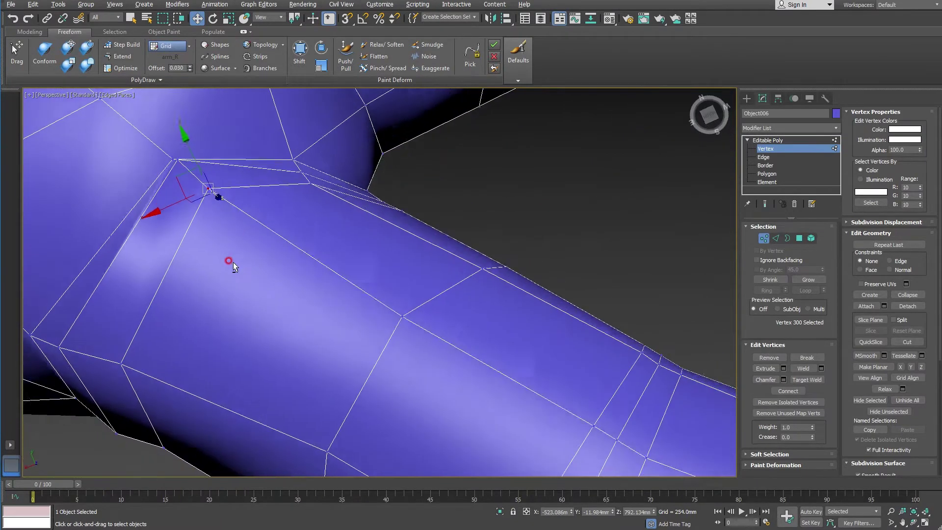
pyautogui.keyDown('alt'); pyautogui.moveTo(231, 263); pyautogui.dragTo(211, 191, button='middle'); pyautogui.keyUp('alt')
pyautogui.moveTo(211, 191); pyautogui.dragTo(236, 203)
# Pull the upper-left joint corner vertex down-right and even out spacing along the thumb joint.
pyautogui.click(177, 160)
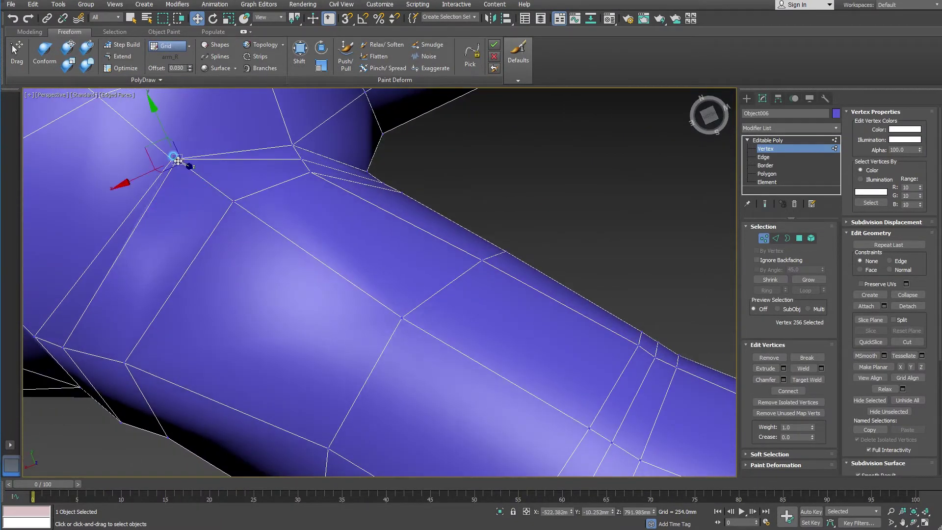
pyautogui.moveTo(187, 169); pyautogui.dragTo(206, 172)
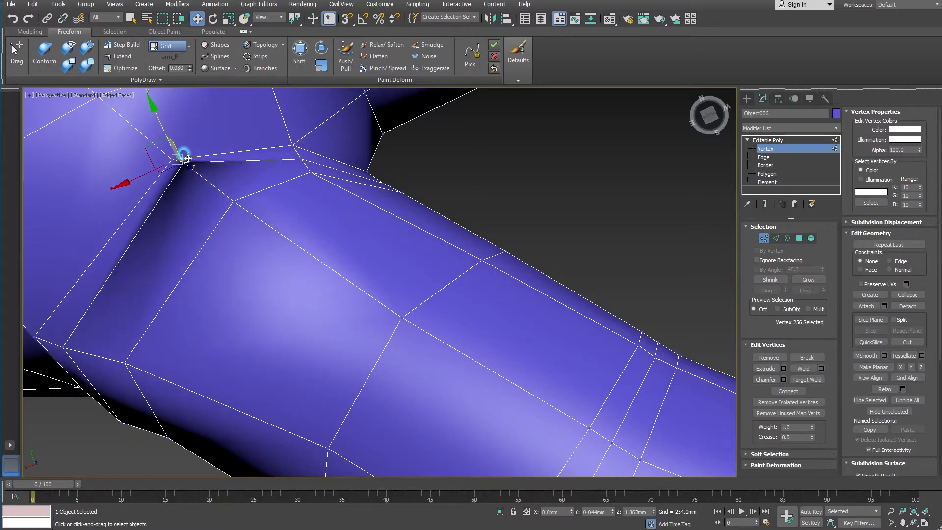
pyautogui.moveTo(206, 172)
pyautogui.keyDown('alt'); pyautogui.mouseDown(button='middle')
pyautogui.moveTo(265, 236)
pyautogui.moveTo(318, 322)
pyautogui.moveTo(385, 322)
pyautogui.moveTo(288, 322)
pyautogui.moveTo(294, 311)
pyautogui.moveTo(267, 258)
pyautogui.moveTo(286, 207)
pyautogui.moveTo(275, 215)
pyautogui.moveTo(284, 251)
pyautogui.moveTo(273, 294)
pyautogui.moveTo(254, 218)
pyautogui.moveTo(261, 234)
pyautogui.mouseUp(button='middle'); pyautogui.keyUp('alt')
pyautogui.keyDown('alt'); pyautogui.moveTo(246, 297); pyautogui.dragTo(228, 146, button='middle'); pyautogui.keyUp('alt')
pyautogui.moveTo(226, 148)
pyautogui.mouseDown()
pyautogui.moveTo(252, 178)
pyautogui.moveTo(249, 166)
pyautogui.mouseUp()
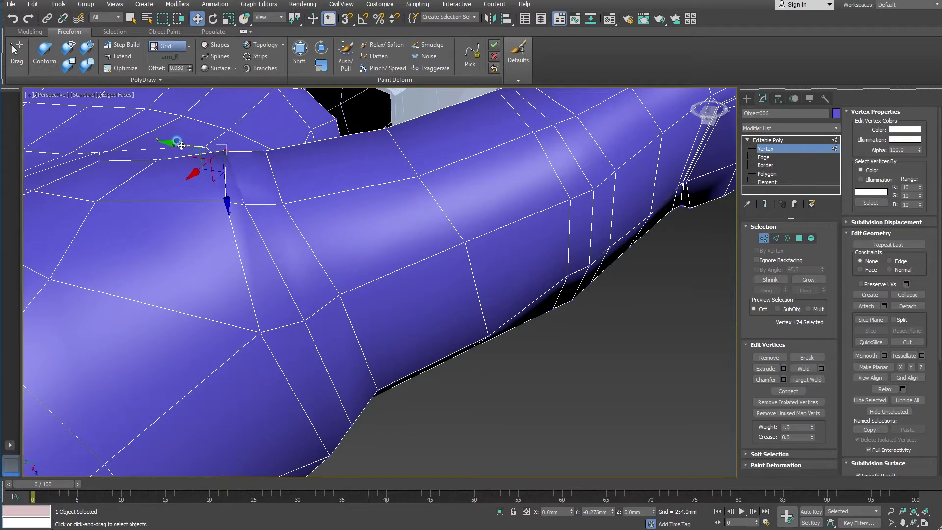
pyautogui.click(220, 148)
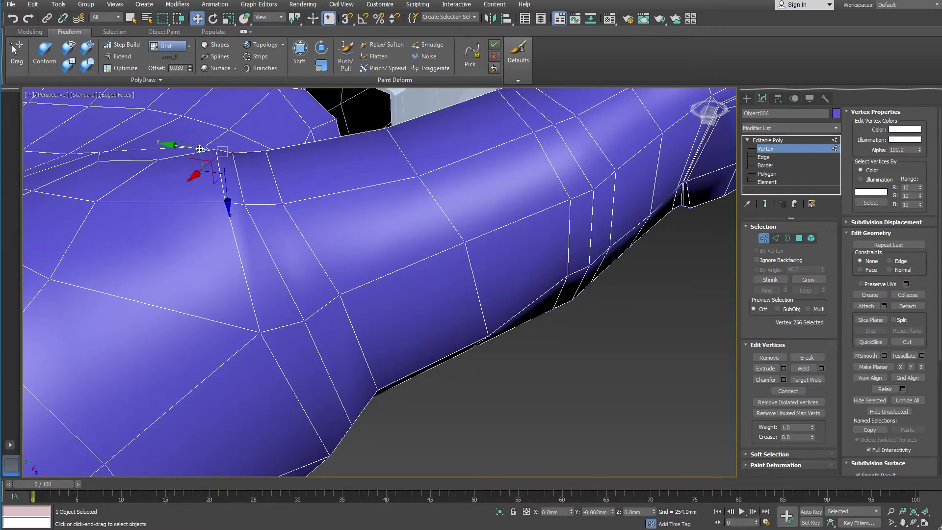
pyautogui.moveTo(200, 148); pyautogui.dragTo(220, 160)
# Select vertices at the thumb base and nudge the crease corner vertex.
pyautogui.click(238, 201)
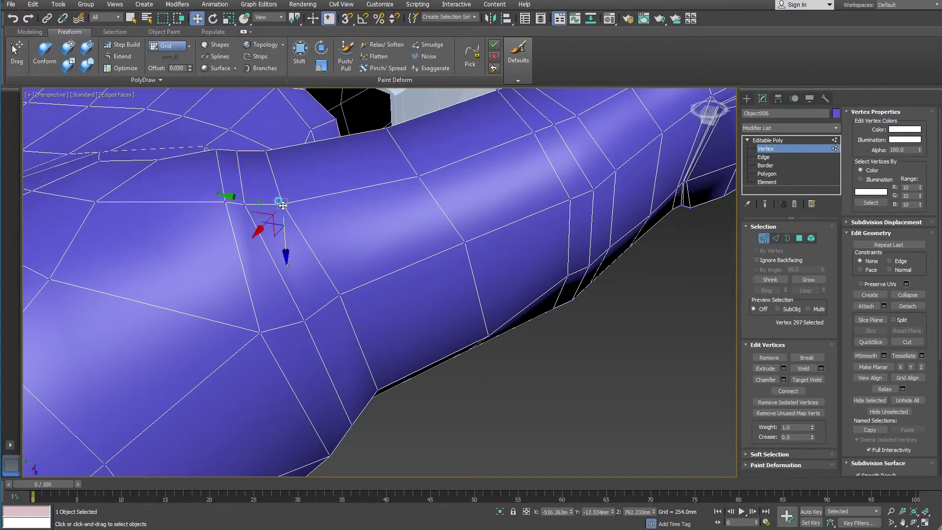
pyautogui.moveTo(280, 204)
pyautogui.keyDown('alt'); pyautogui.mouseDown(button='middle')
pyautogui.moveTo(280, 196)
pyautogui.moveTo(288, 241)
pyautogui.moveTo(304, 240)
pyautogui.moveTo(309, 328)
pyautogui.moveTo(223, 316)
pyautogui.mouseUp(button='middle'); pyautogui.keyUp('alt')
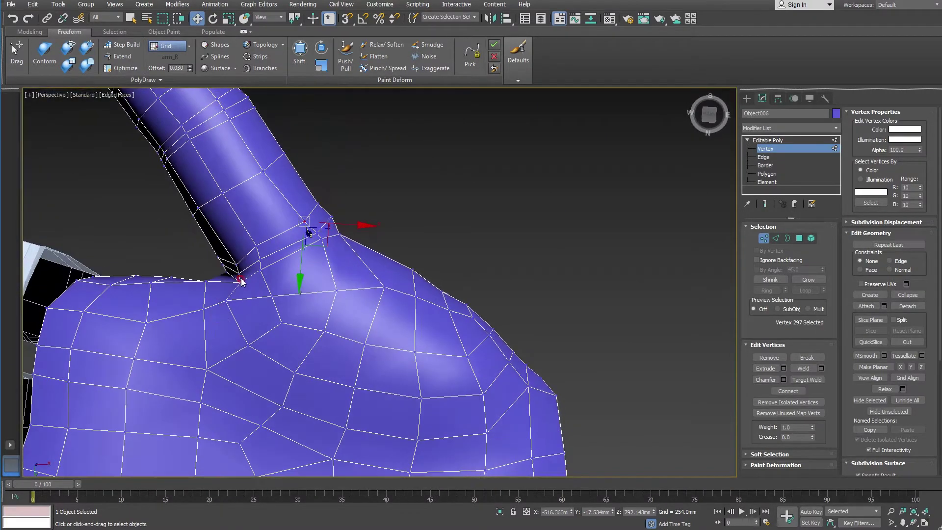
pyautogui.click(237, 275)
pyautogui.scroll(5, 239, 278)
pyautogui.click(217, 260)
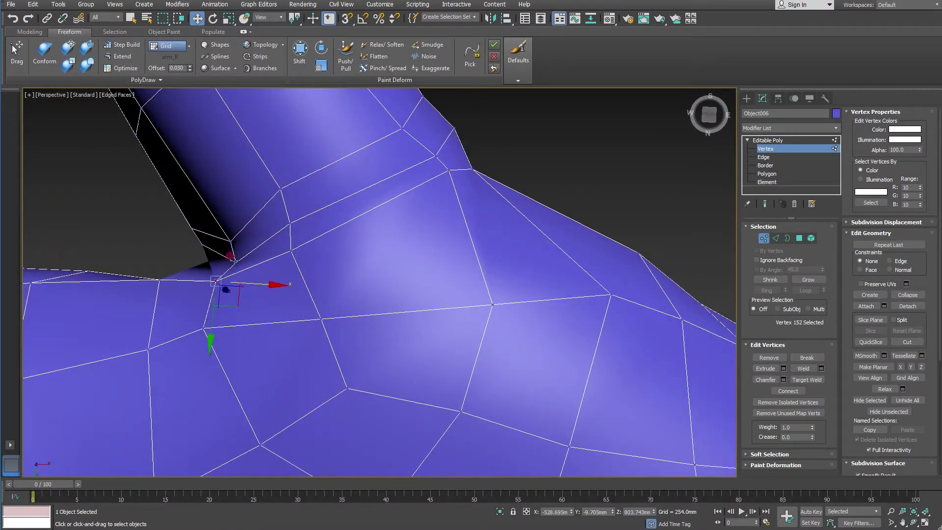
pyautogui.click(237, 249)
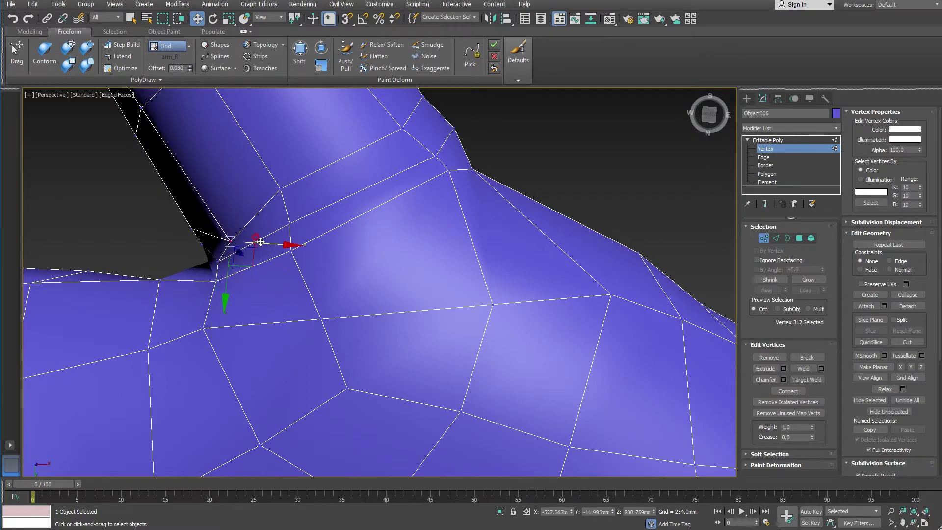
pyautogui.moveTo(238, 248); pyautogui.dragTo(243, 245)
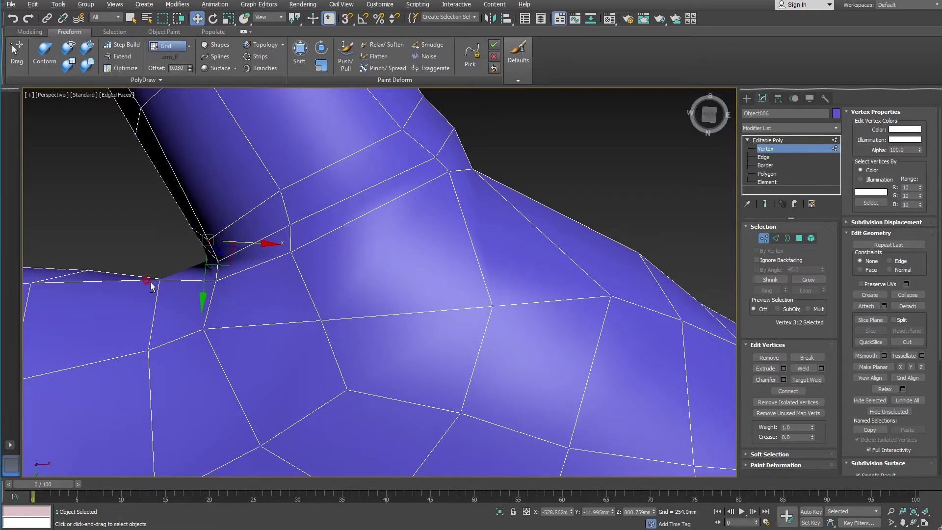
# Move a deep crease vertex to tighten the fold, then exit vertex editing.
pyautogui.moveTo(222, 274)
pyautogui.keyDown('alt'); pyautogui.mouseDown(button='middle')
pyautogui.moveTo(53, 272)
pyautogui.moveTo(73, 273)
pyautogui.mouseUp(button='middle'); pyautogui.keyUp('alt')
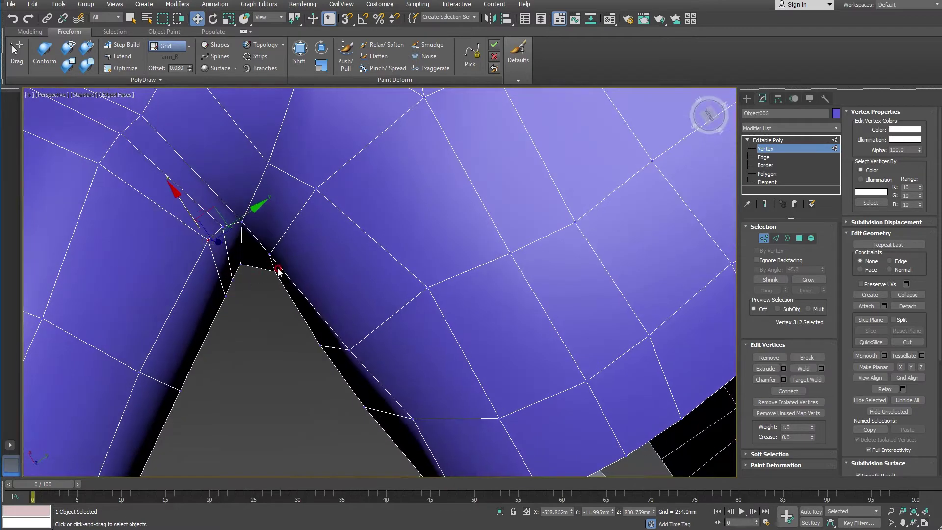
pyautogui.click(275, 270)
pyautogui.moveTo(284, 263); pyautogui.dragTo(239, 261)
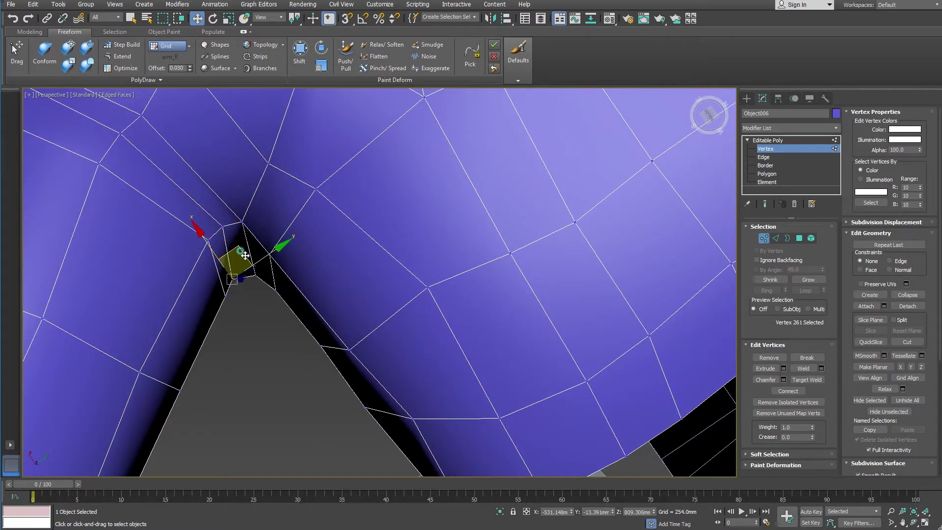
pyautogui.scroll(-8, 251, 257)
pyautogui.moveTo(251, 257)
pyautogui.keyDown('alt'); pyautogui.mouseDown(button='middle')
pyautogui.moveTo(445, 218)
pyautogui.moveTo(371, 338)
pyautogui.moveTo(402, 295)
pyautogui.mouseUp(button='middle'); pyautogui.keyUp('alt')
pyautogui.click(767, 140)
pyautogui.moveTo(343, 294)
pyautogui.keyDown('alt'); pyautogui.mouseDown(button='middle')
pyautogui.moveTo(330, 313)
pyautogui.moveTo(471, 401)
pyautogui.mouseUp(button='middle'); pyautogui.keyUp('alt')
pyautogui.scroll(5, 330, 313)
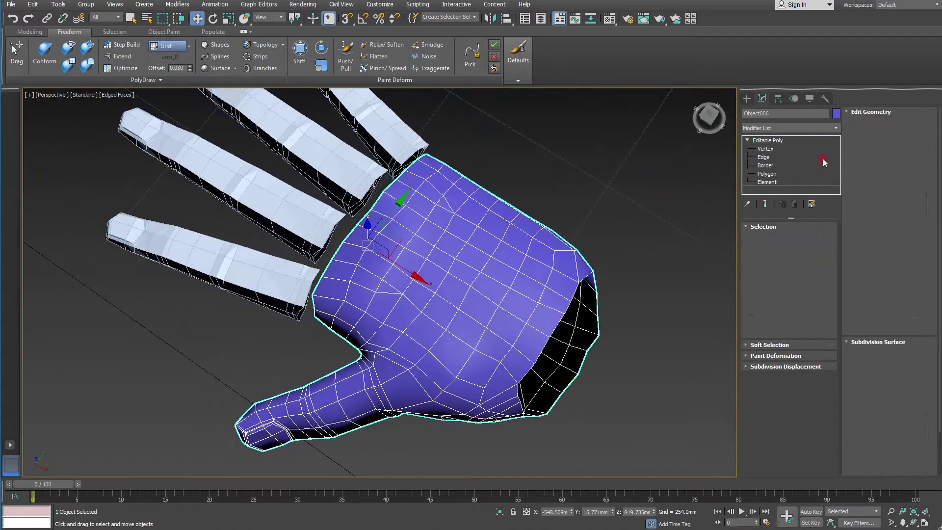
# Select the index finger, abandon Attach, and select the blue hand instead.
pyautogui.click(857, 185)
pyautogui.click(275, 285)
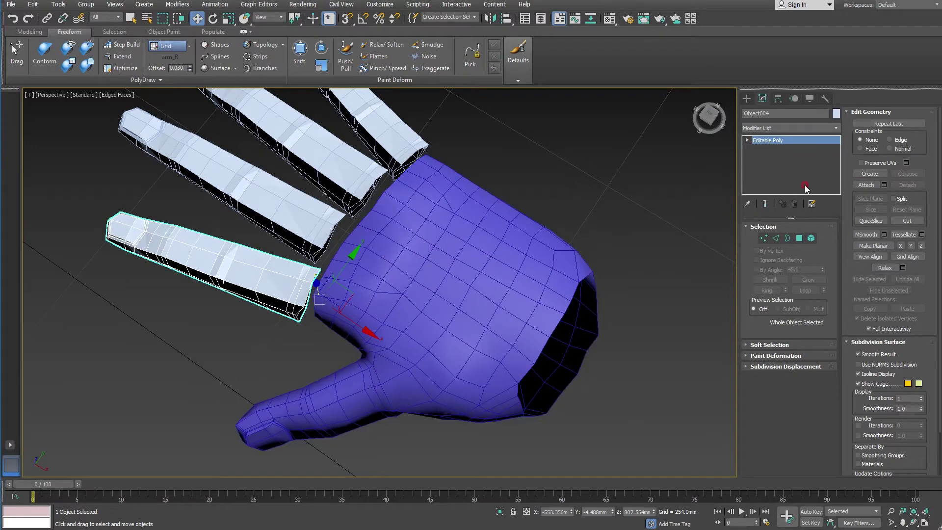
pyautogui.click(865, 185)
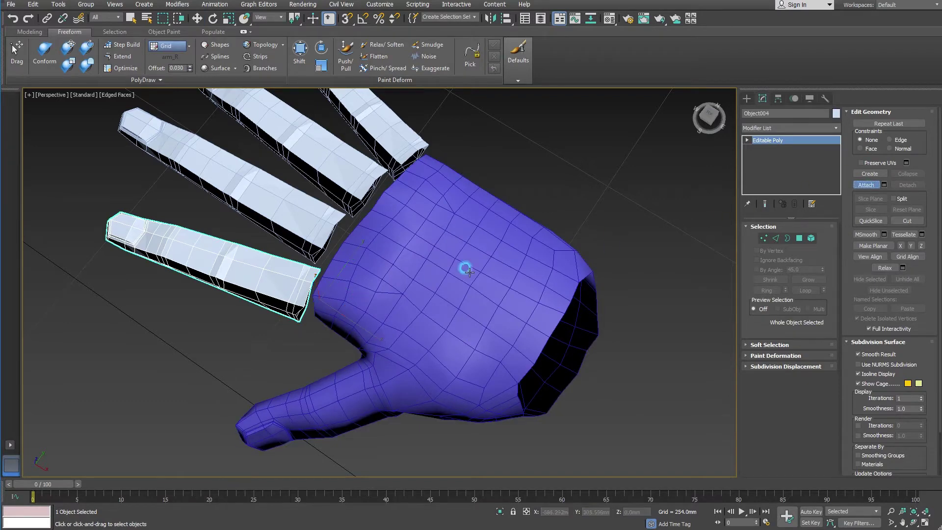
pyautogui.rightClick(702, 243)
pyautogui.click(480, 291)
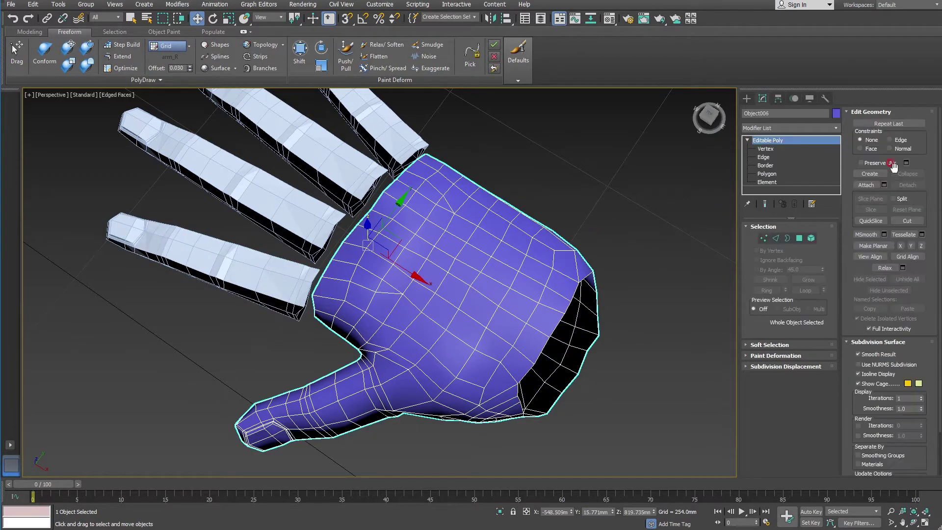
# Attach the index finger to the hand mesh and enter Vertex sub-object level.
pyautogui.click(865, 185)
pyautogui.click(277, 281)
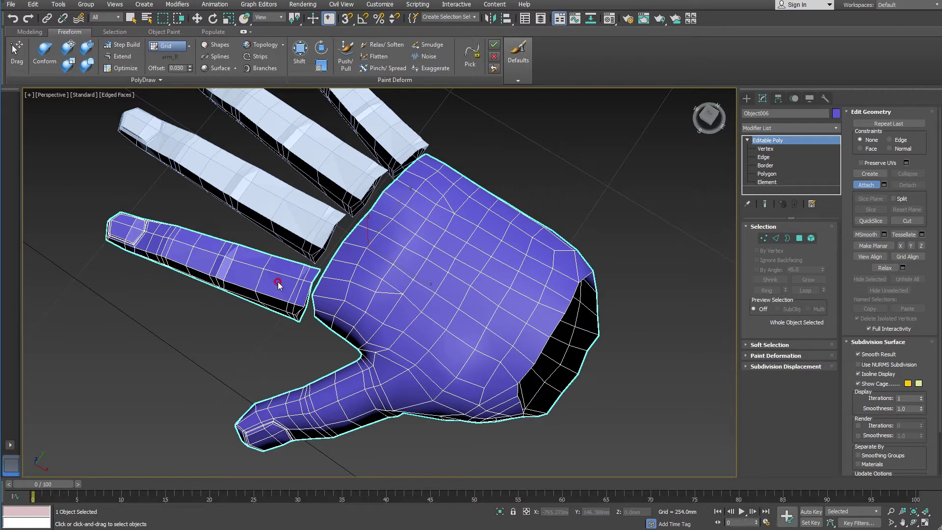
pyautogui.rightClick(278, 284)
pyautogui.keyDown('alt'); pyautogui.moveTo(604, 179); pyautogui.dragTo(638, 274, button='middle'); pyautogui.keyUp('alt')
pyautogui.scroll(2, 641, 283)
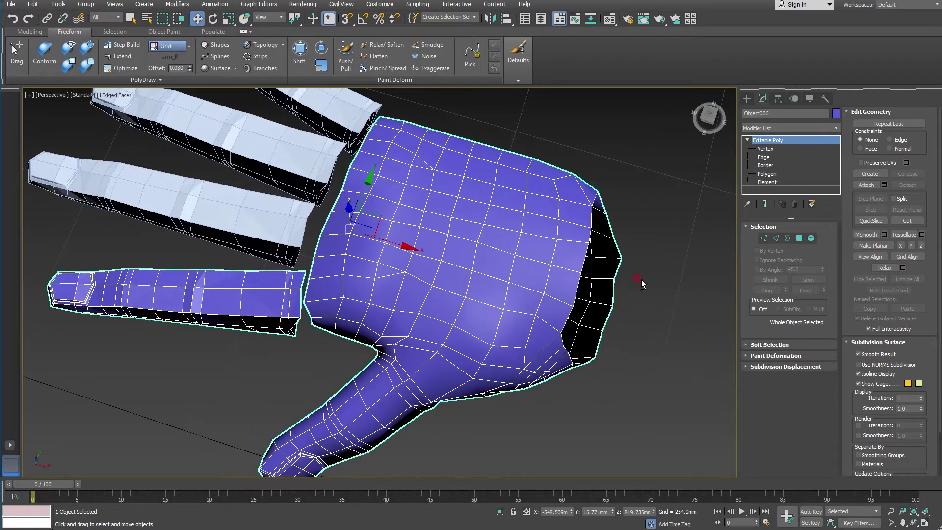
pyautogui.click(785, 149)
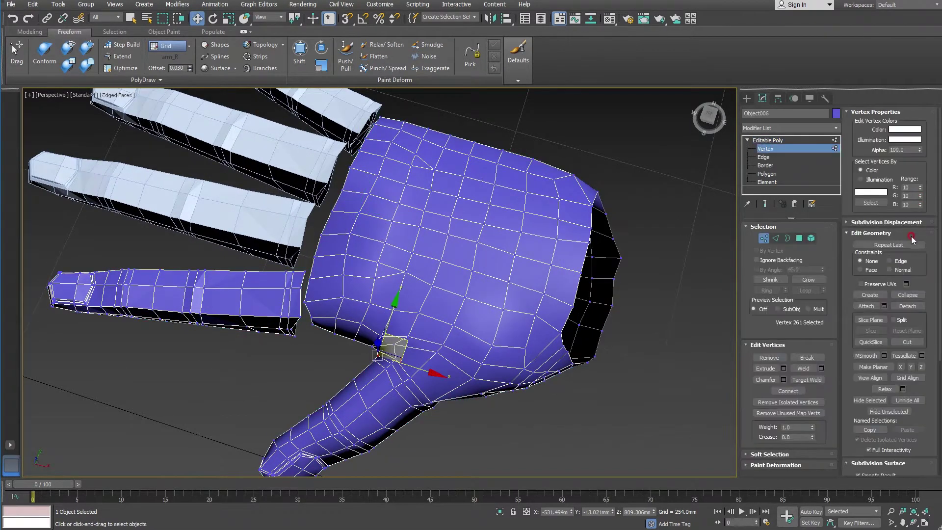
# Target Weld the first finger-seam vertices onto the palm edge.
pyautogui.click(807, 380)
pyautogui.moveTo(366, 361)
pyautogui.keyDown('alt'); pyautogui.mouseDown(button='middle')
pyautogui.moveTo(286, 389)
pyautogui.moveTo(328, 382)
pyautogui.moveTo(427, 298)
pyautogui.moveTo(414, 273)
pyautogui.moveTo(384, 260)
pyautogui.moveTo(498, 300)
pyautogui.moveTo(466, 259)
pyautogui.moveTo(464, 270)
pyautogui.moveTo(552, 231)
pyautogui.mouseUp(button='middle'); pyautogui.keyUp('alt')
pyautogui.scroll(3, 427, 298)
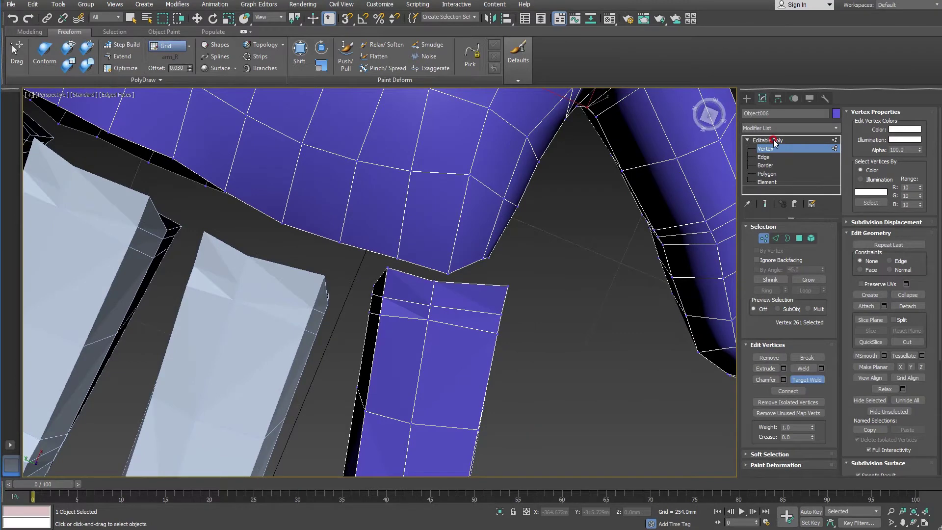
pyautogui.click(433, 278)
pyautogui.moveTo(433, 278)
pyautogui.keyDown('alt'); pyautogui.mouseDown(button='middle')
pyautogui.moveTo(425, 278)
pyautogui.moveTo(490, 326)
pyautogui.moveTo(431, 236)
pyautogui.moveTo(429, 175)
pyautogui.moveTo(498, 256)
pyautogui.moveTo(478, 208)
pyautogui.mouseUp(button='middle'); pyautogui.keyUp('alt')
pyautogui.click(411, 280)
pyautogui.click(427, 180)
pyautogui.click(421, 169)
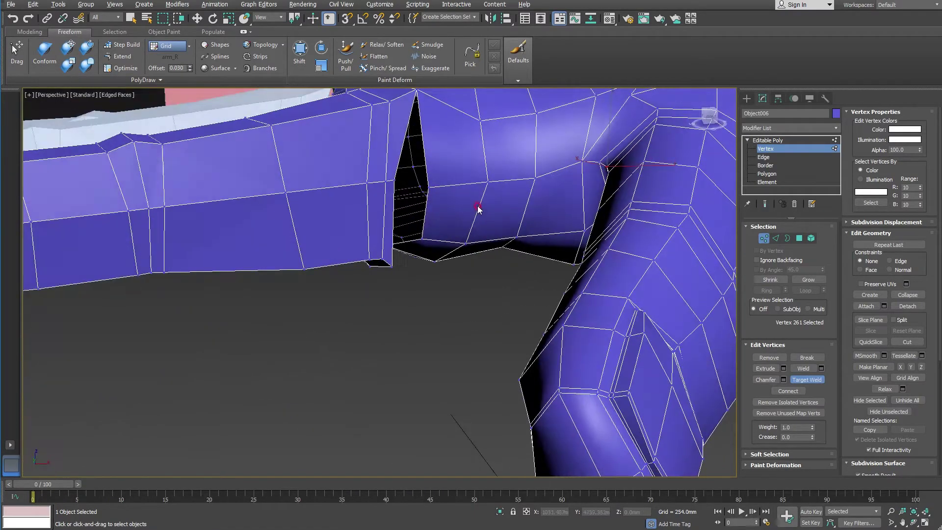
pyautogui.moveTo(425, 182)
pyautogui.keyDown('alt'); pyautogui.mouseDown(button='middle')
pyautogui.moveTo(448, 210)
pyautogui.moveTo(431, 288)
pyautogui.moveTo(496, 288)
pyautogui.mouseUp(button='middle'); pyautogui.keyUp('alt')
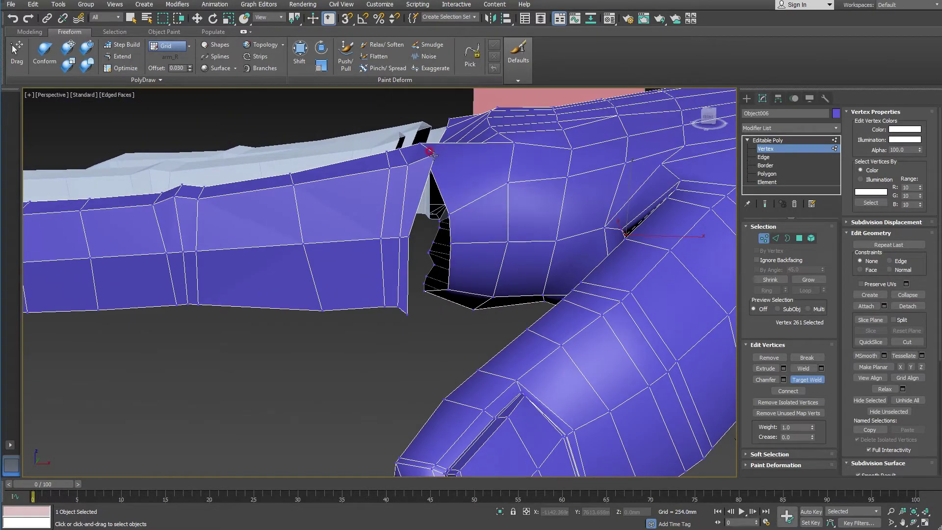
pyautogui.click(445, 212)
pyautogui.moveTo(444, 210)
pyautogui.keyDown('alt'); pyautogui.mouseDown(button='middle')
pyautogui.moveTo(479, 249)
pyautogui.moveTo(452, 210)
pyautogui.mouseUp(button='middle'); pyautogui.keyUp('alt')
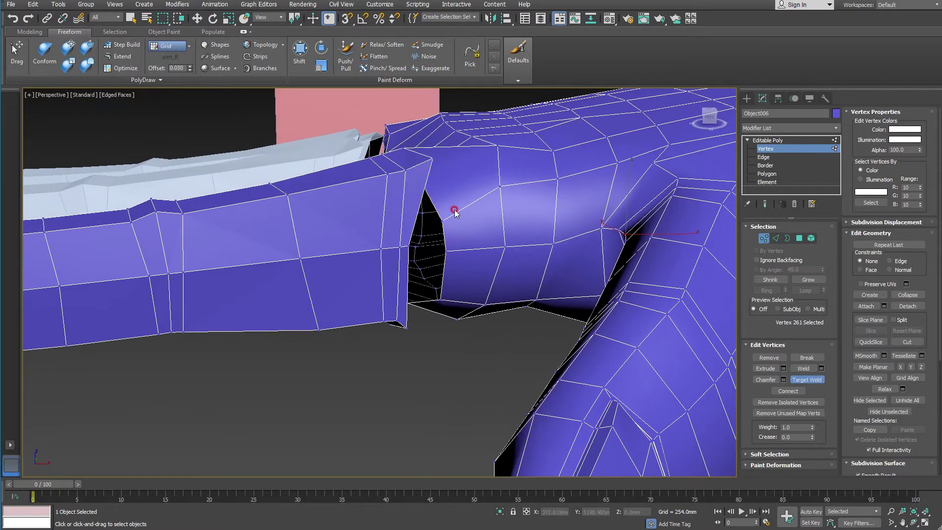
# Weld the remaining seam vertices onto the palm to close the thumb-palm joint.
pyautogui.click(428, 156)
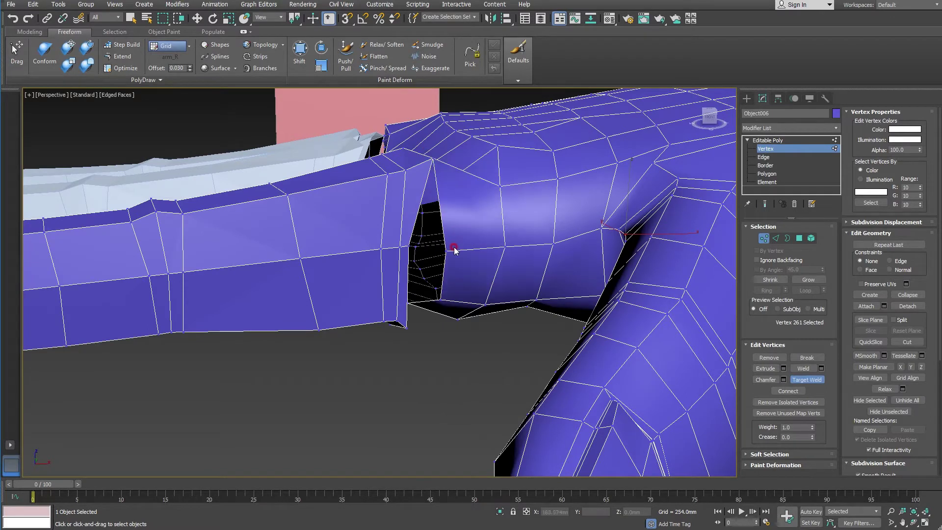
pyautogui.click(411, 248)
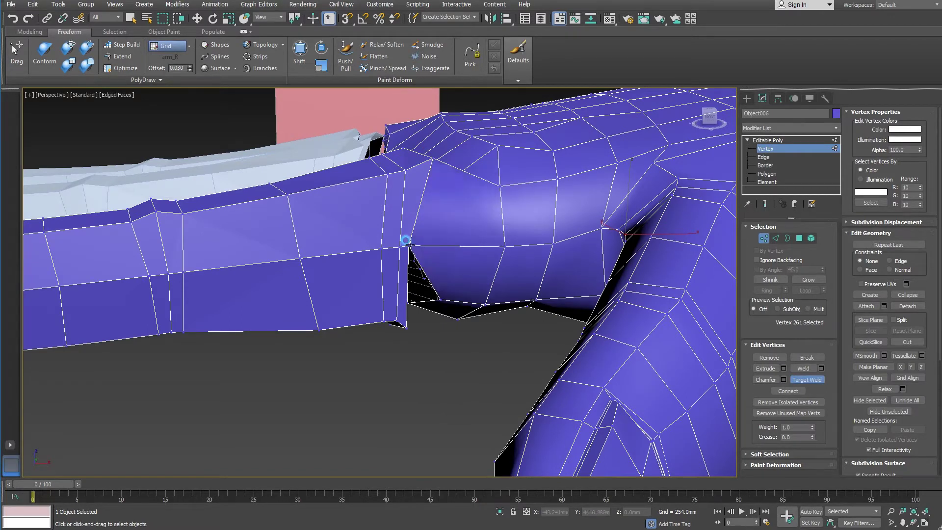
pyautogui.click(407, 327)
pyautogui.moveTo(415, 337)
pyautogui.keyDown('alt'); pyautogui.mouseDown(button='middle')
pyautogui.moveTo(420, 290)
pyautogui.moveTo(406, 324)
pyautogui.moveTo(387, 280)
pyautogui.moveTo(386, 338)
pyautogui.mouseUp(button='middle'); pyautogui.keyUp('alt')
pyautogui.click(394, 312)
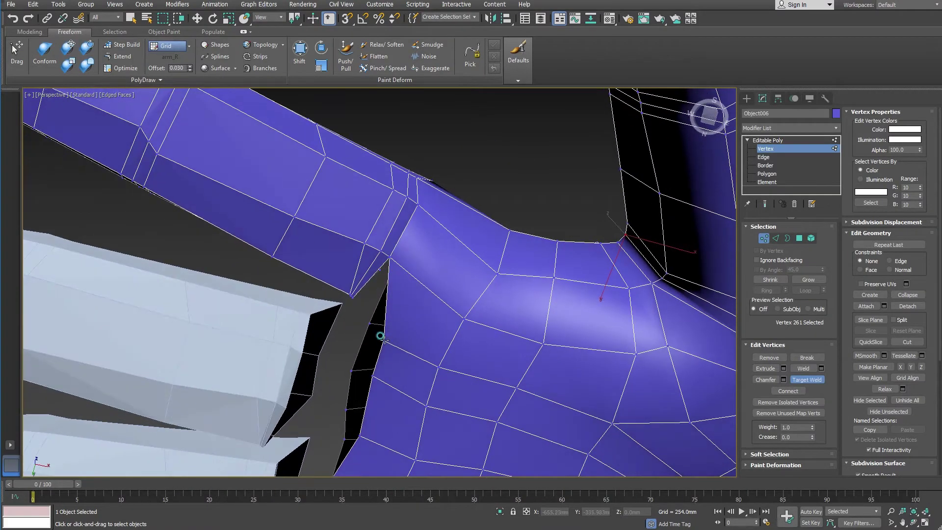
pyautogui.click(349, 295)
pyautogui.moveTo(374, 307)
pyautogui.keyDown('alt'); pyautogui.mouseDown(button='middle')
pyautogui.moveTo(446, 375)
pyautogui.moveTo(485, 358)
pyautogui.moveTo(519, 287)
pyautogui.moveTo(451, 284)
pyautogui.moveTo(412, 250)
pyautogui.mouseUp(button='middle'); pyautogui.keyUp('alt')
pyautogui.click(519, 287)
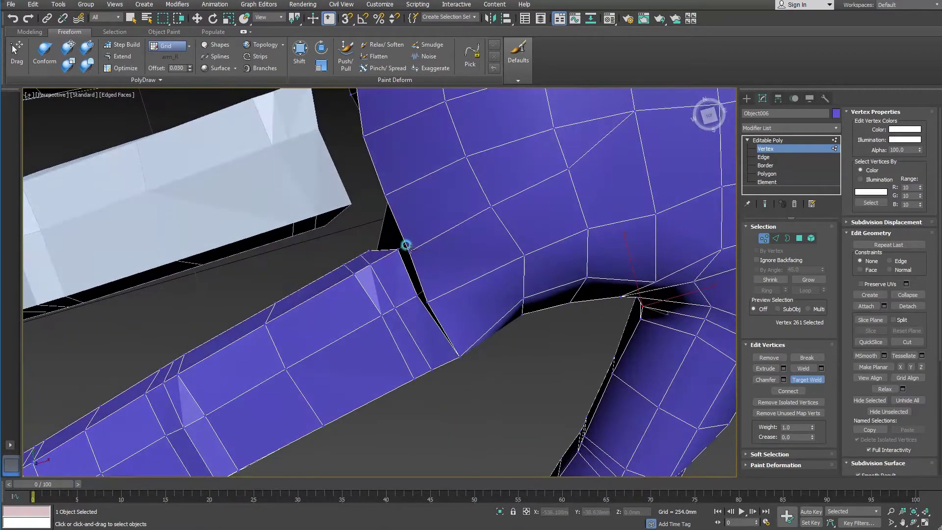
pyautogui.click(396, 243)
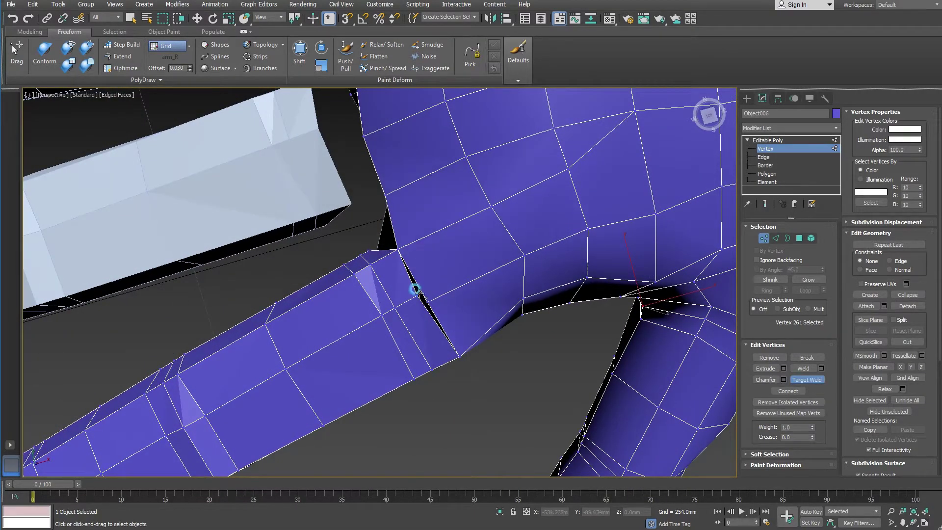
pyautogui.click(415, 290)
pyautogui.moveTo(412, 288)
pyautogui.keyDown('alt'); pyautogui.mouseDown(button='middle')
pyautogui.moveTo(466, 353)
pyautogui.moveTo(490, 252)
pyautogui.moveTo(488, 185)
pyautogui.mouseUp(button='middle'); pyautogui.keyUp('alt')
# Switch to the Move tool (W) and return to Editable Poly object level.
pyautogui.press('w')
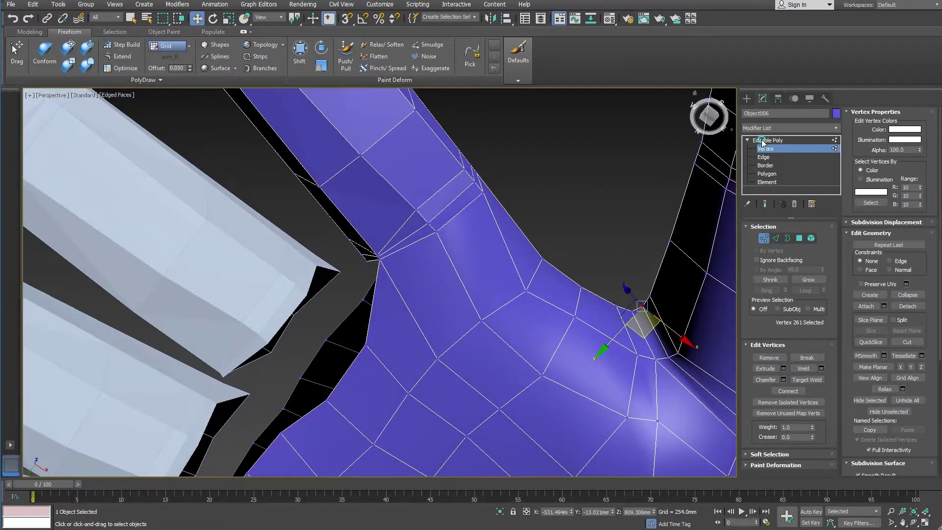
pyautogui.click(762, 143)
pyautogui.scroll(-3, 464, 260)
pyautogui.scroll(-5, 464, 260)
pyautogui.keyDown('alt'); pyautogui.moveTo(463, 260); pyautogui.dragTo(479, 361, button='middle'); pyautogui.keyUp('alt')
# Attach the middle and left grey fingers to the selected finger as one object.
pyautogui.scroll(5, 578, 251)
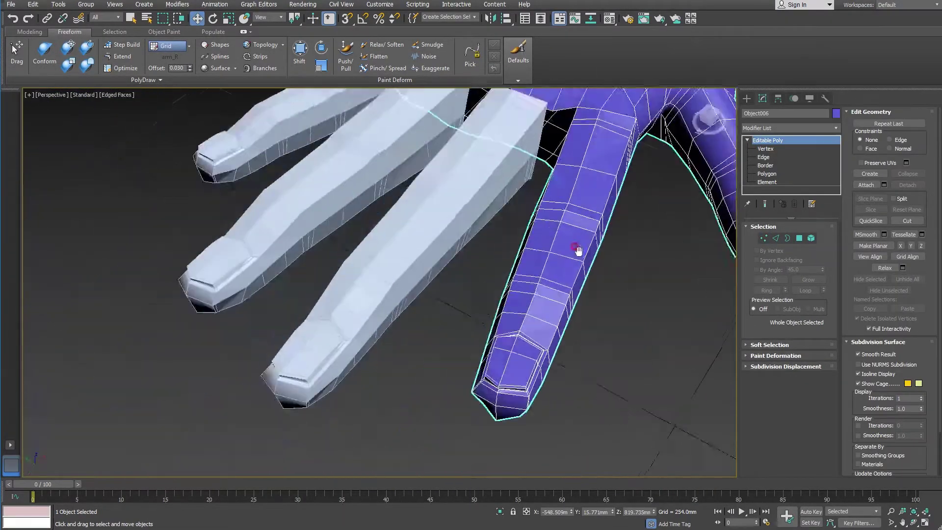
pyautogui.moveTo(577, 250)
pyautogui.keyDown('alt'); pyautogui.mouseDown(button='middle')
pyautogui.moveTo(437, 310)
pyautogui.moveTo(426, 357)
pyautogui.mouseUp(button='middle'); pyautogui.keyUp('alt')
pyautogui.click(482, 295)
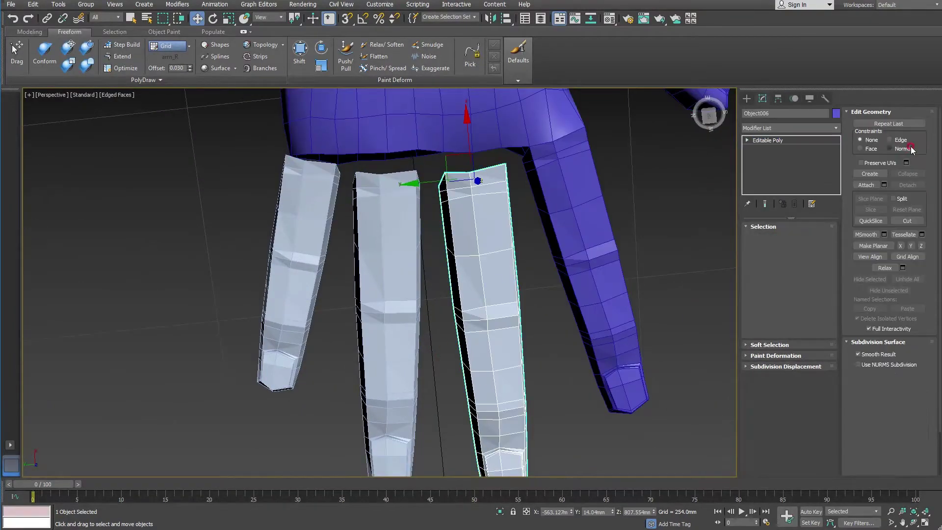
pyautogui.click(866, 184)
pyautogui.click(395, 270)
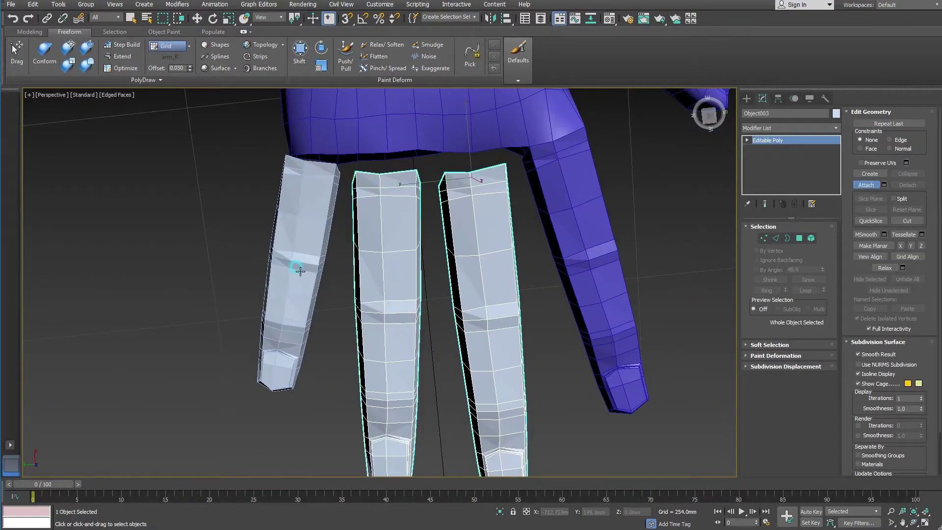
pyautogui.click(299, 269)
pyautogui.moveTo(611, 320)
pyautogui.keyDown('alt'); pyautogui.mouseDown(button='middle')
pyautogui.moveTo(599, 305)
pyautogui.moveTo(608, 280)
pyautogui.moveTo(637, 270)
pyautogui.mouseUp(button='middle'); pyautogui.keyUp('alt')
pyautogui.press('w')
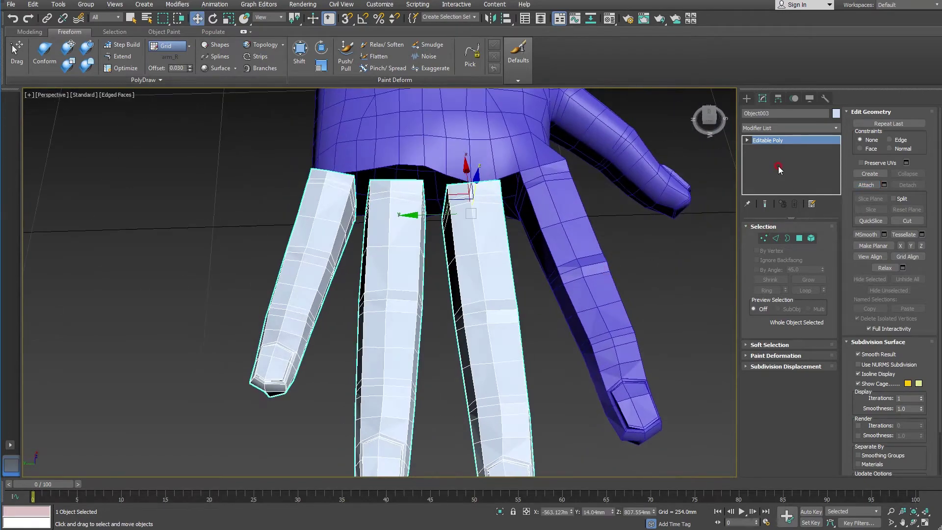
pyautogui.click(777, 237)
# Bridge three selected edges to fill the first gap between fingers.
pyautogui.keyDown('alt'); pyautogui.moveTo(389, 304); pyautogui.dragTo(385, 257, button='middle'); pyautogui.keyUp('alt')
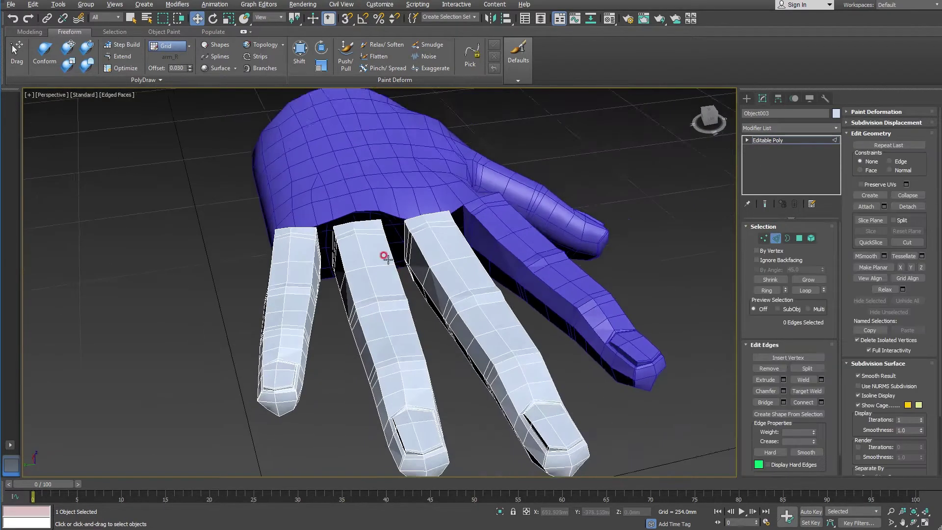
pyautogui.scroll(3, 328, 252)
pyautogui.scroll(3, 353, 255)
pyautogui.scroll(2, 353, 255)
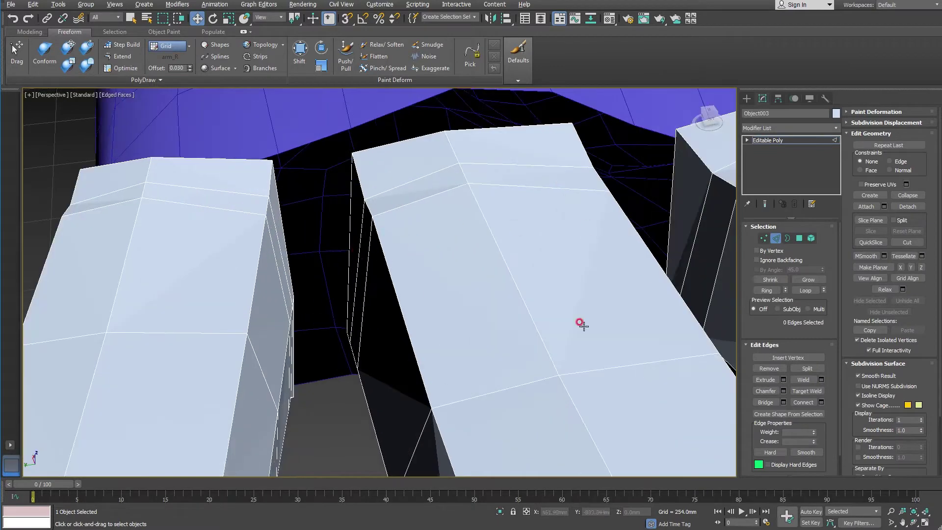
pyautogui.keyDown('alt'); pyautogui.moveTo(580, 324); pyautogui.dragTo(448, 275, button='middle'); pyautogui.keyUp('alt')
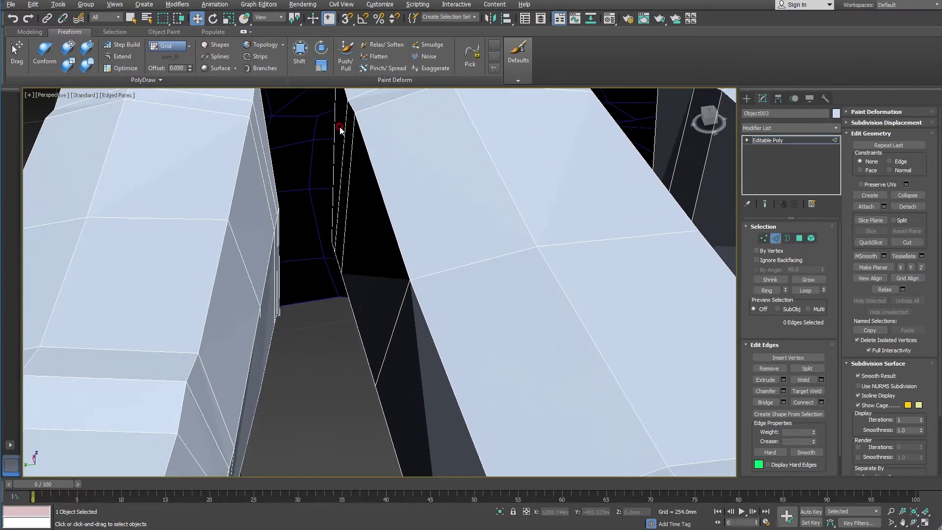
pyautogui.click(339, 129)
pyautogui.keyDown('ctrl'); pyautogui.click(262, 144); pyautogui.keyUp('ctrl')
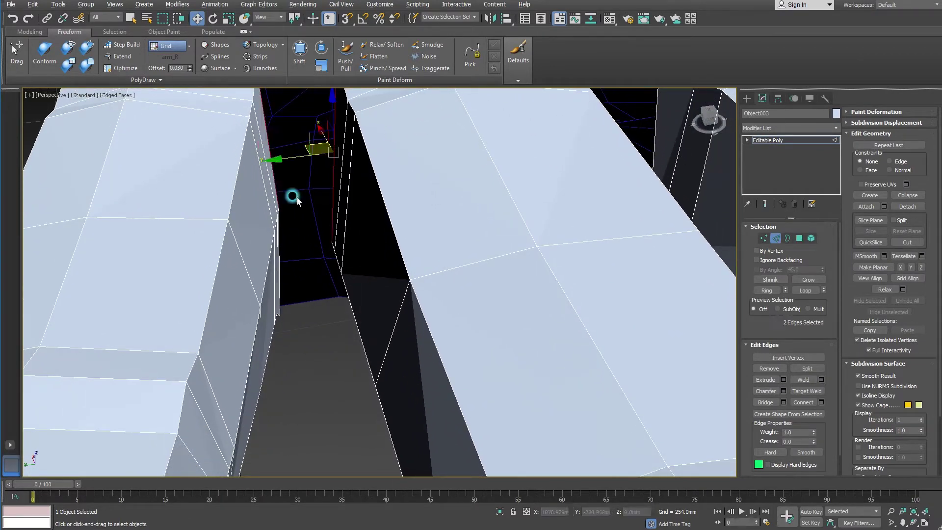
pyautogui.moveTo(294, 196)
pyautogui.keyDown('alt'); pyautogui.mouseDown(button='middle')
pyautogui.moveTo(373, 330)
pyautogui.moveTo(345, 296)
pyautogui.mouseUp(button='middle'); pyautogui.keyUp('alt')
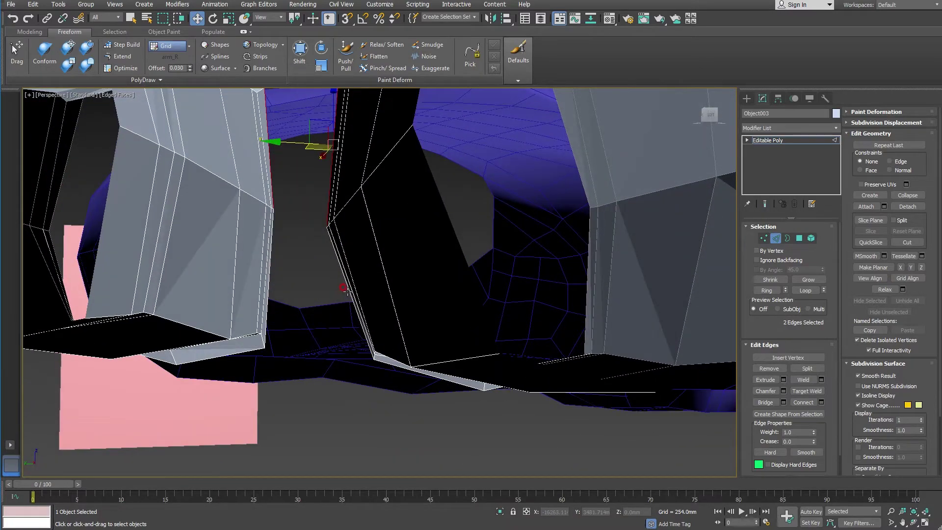
pyautogui.keyDown('ctrl'); pyautogui.click(343, 287); pyautogui.keyUp('ctrl')
pyautogui.keyDown('alt'); pyautogui.moveTo(265, 289); pyautogui.dragTo(514, 353, button='middle'); pyautogui.keyUp('alt')
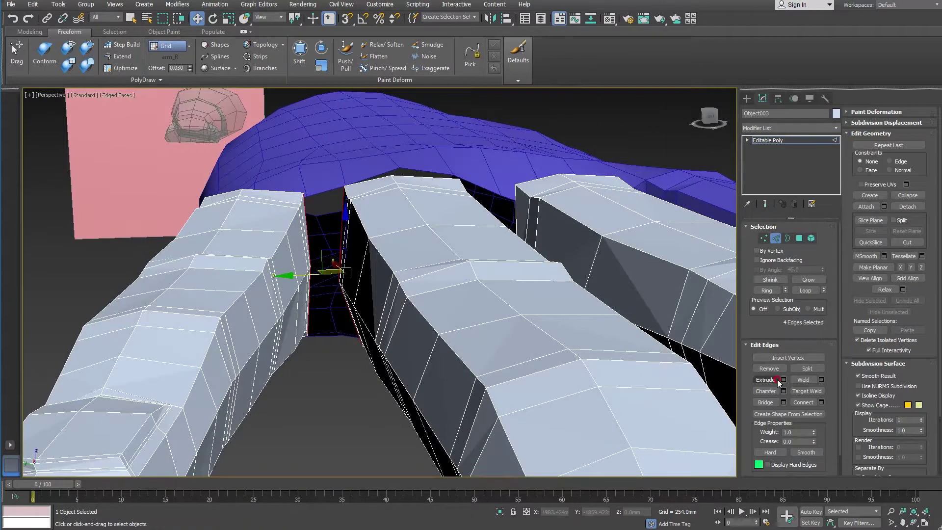
pyautogui.click(766, 402)
# Select three edges across the next gap between fingers.
pyautogui.moveTo(480, 303)
pyautogui.keyDown('alt'); pyautogui.mouseDown(button='middle')
pyautogui.moveTo(472, 214)
pyautogui.moveTo(520, 235)
pyautogui.moveTo(523, 260)
pyautogui.moveTo(525, 308)
pyautogui.moveTo(478, 314)
pyautogui.mouseUp(button='middle'); pyautogui.keyUp('alt')
pyautogui.click(471, 213)
pyautogui.keyDown('ctrl'); pyautogui.click(521, 246); pyautogui.keyUp('ctrl')
pyautogui.keyDown('ctrl'); pyautogui.click(476, 313); pyautogui.keyUp('ctrl')
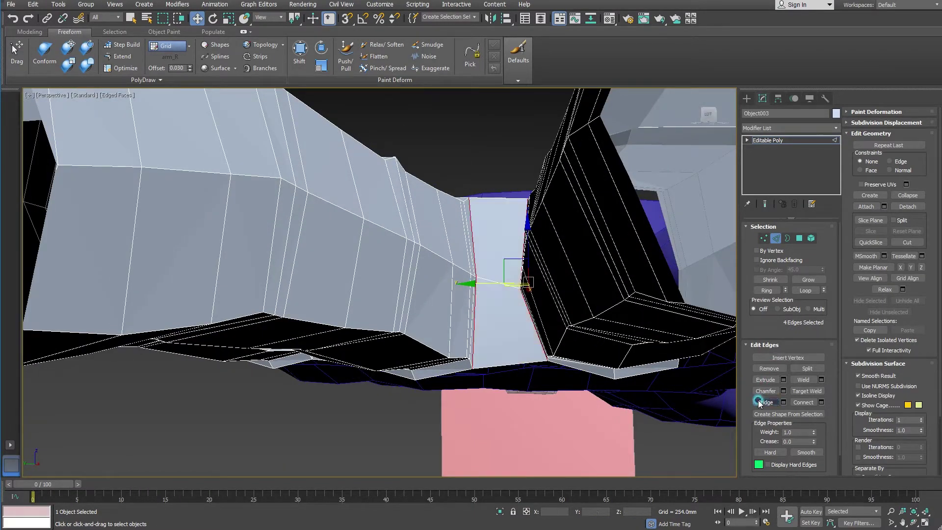
pyautogui.moveTo(711, 398)
pyautogui.keyDown('alt'); pyautogui.mouseDown(button='middle')
pyautogui.moveTo(673, 399)
pyautogui.moveTo(551, 360)
pyautogui.moveTo(499, 369)
pyautogui.moveTo(416, 305)
pyautogui.mouseUp(button='middle'); pyautogui.keyUp('alt')
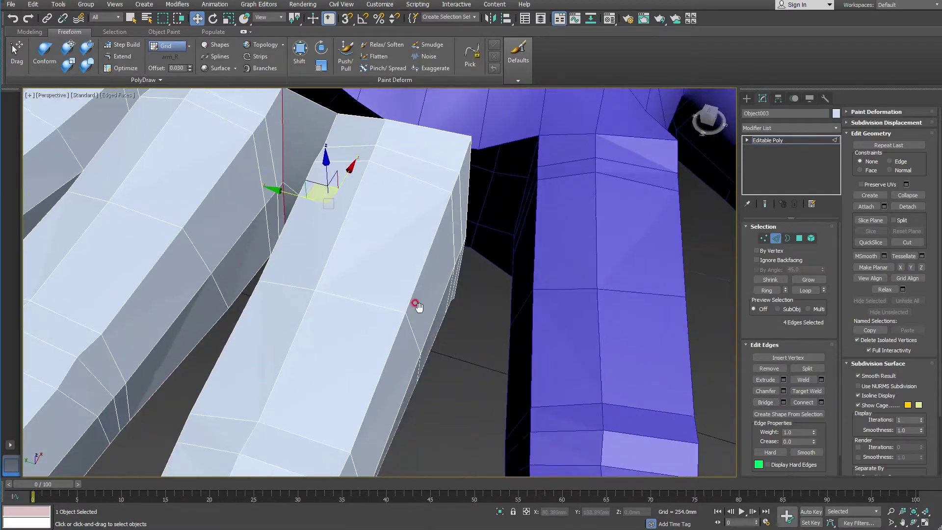
# Attach the blue hand to the finger object.
pyautogui.click(780, 239)
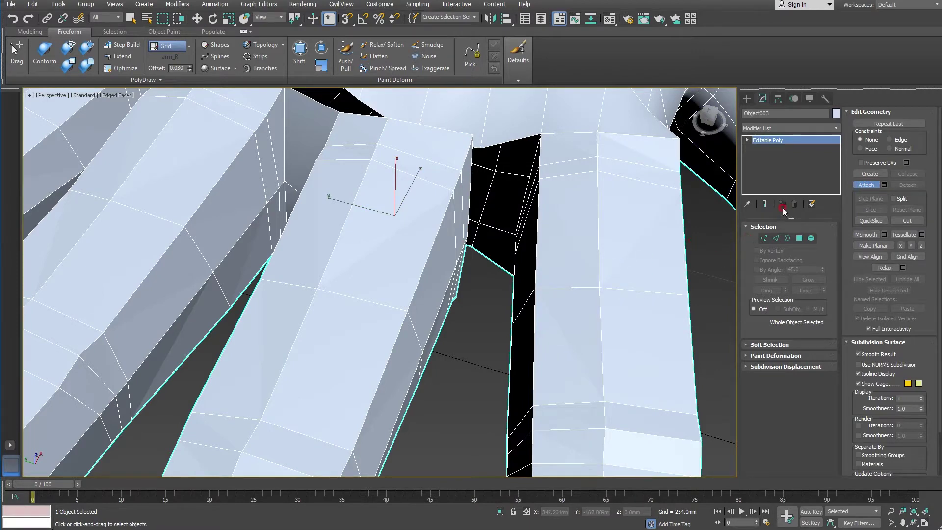
pyautogui.rightClick(741, 280)
pyautogui.click(779, 240)
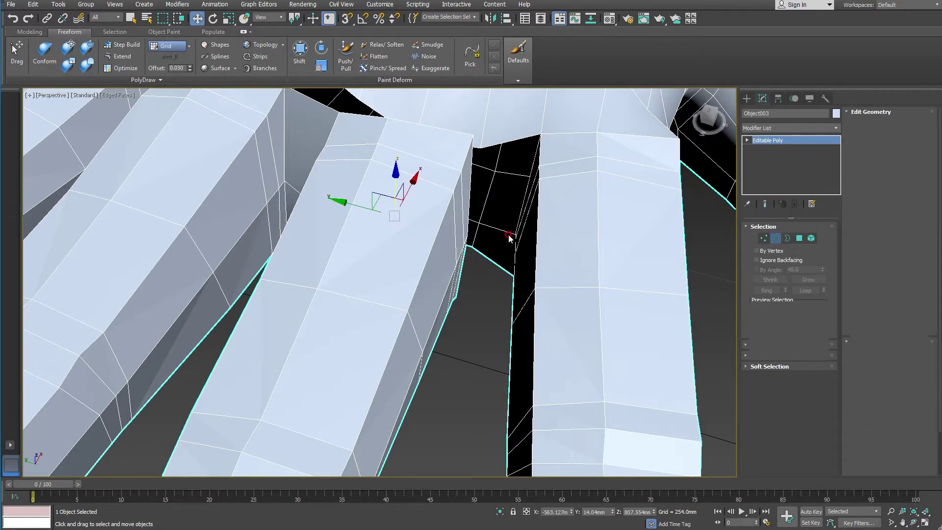
# Bridge the opening at the finger base with a new face.
pyautogui.keyDown('alt'); pyautogui.moveTo(511, 235); pyautogui.dragTo(512, 216, button='middle'); pyautogui.keyUp('alt')
pyautogui.click(473, 158)
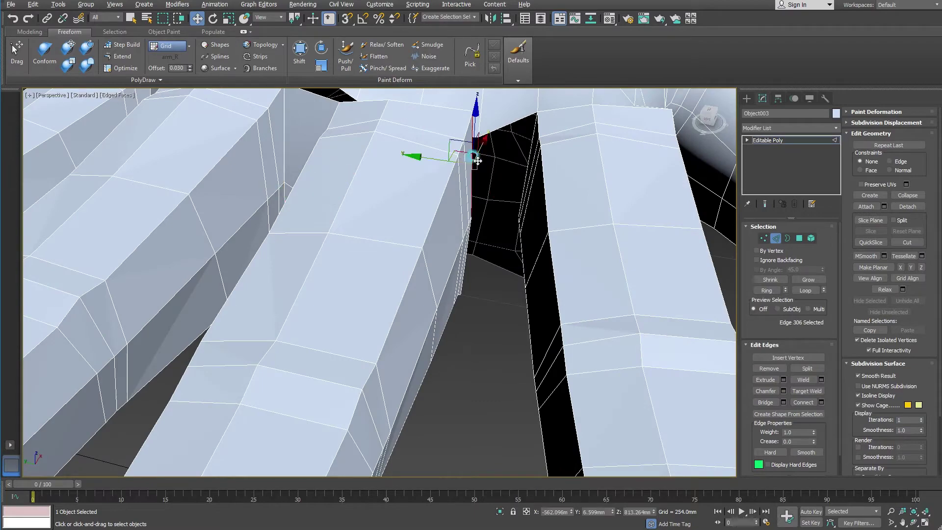
pyautogui.keyDown('ctrl'); pyautogui.click(530, 162); pyautogui.keyUp('ctrl')
pyautogui.moveTo(511, 257)
pyautogui.keyDown('alt'); pyautogui.mouseDown(button='middle')
pyautogui.moveTo(520, 238)
pyautogui.moveTo(478, 247)
pyautogui.mouseUp(button='middle'); pyautogui.keyUp('alt')
pyautogui.keyDown('ctrl'); pyautogui.click(472, 247); pyautogui.keyUp('ctrl')
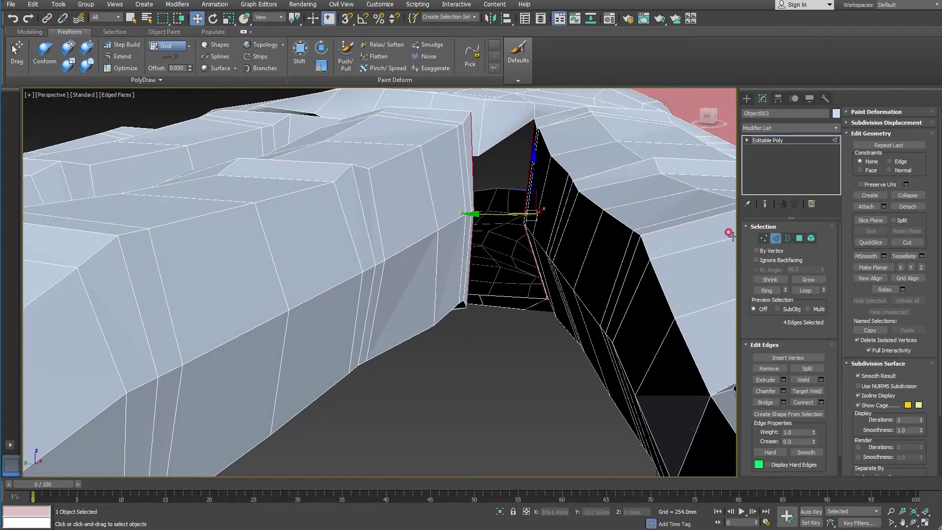
pyautogui.click(765, 402)
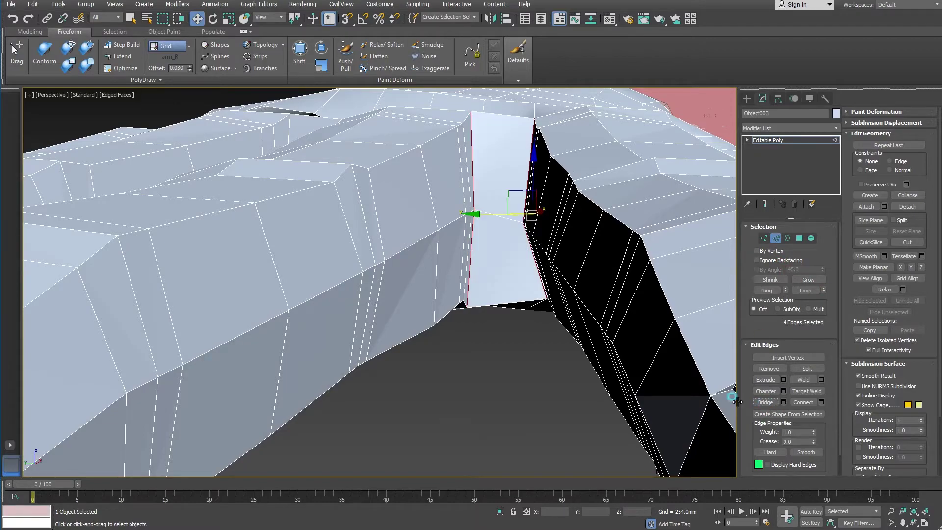
pyautogui.keyDown('alt'); pyautogui.moveTo(520, 348); pyautogui.dragTo(553, 395, button='middle'); pyautogui.keyUp('alt')
pyautogui.scroll(-3, 534, 360)
pyautogui.scroll(-2, 559, 347)
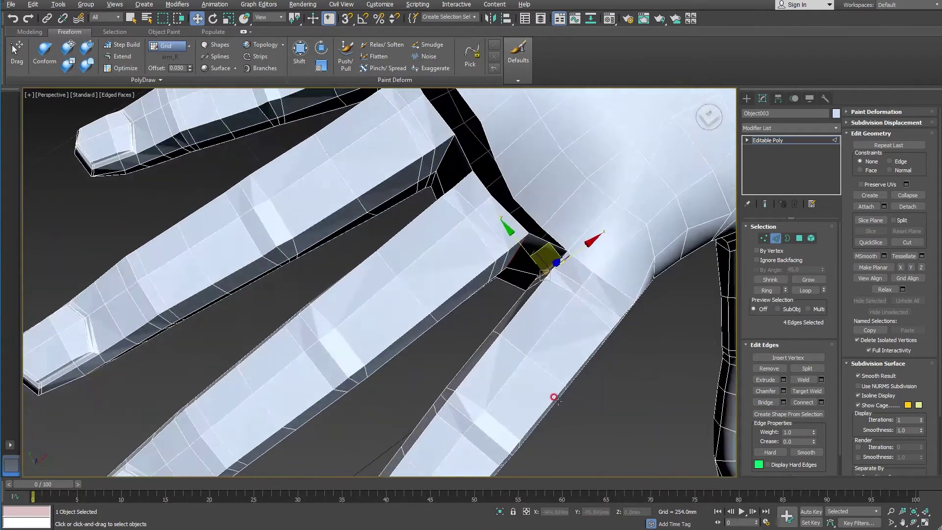
pyautogui.scroll(3, 575, 387)
pyautogui.keyDown('alt'); pyautogui.moveTo(568, 359); pyautogui.dragTo(591, 326, button='middle'); pyautogui.keyUp('alt')
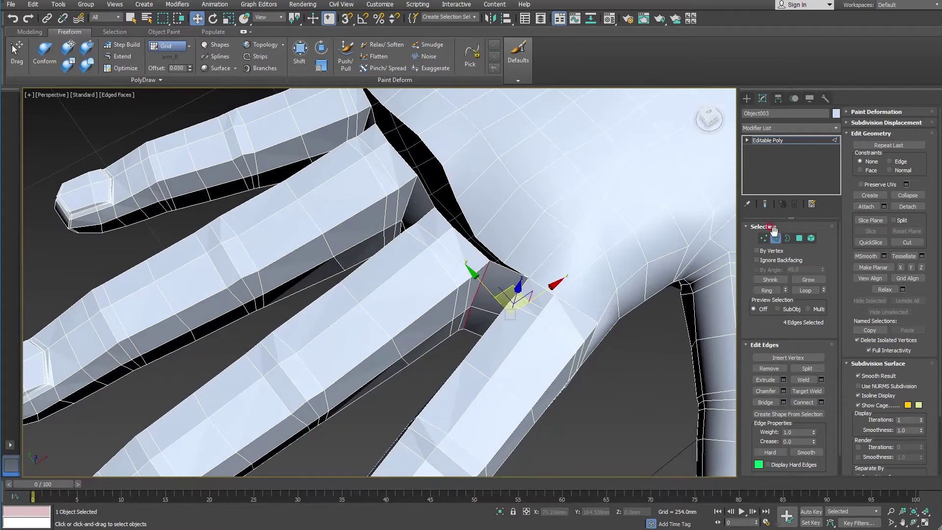
pyautogui.click(763, 238)
# Target Weld loose finger-base vertices onto their palm neighbours.
pyautogui.click(807, 379)
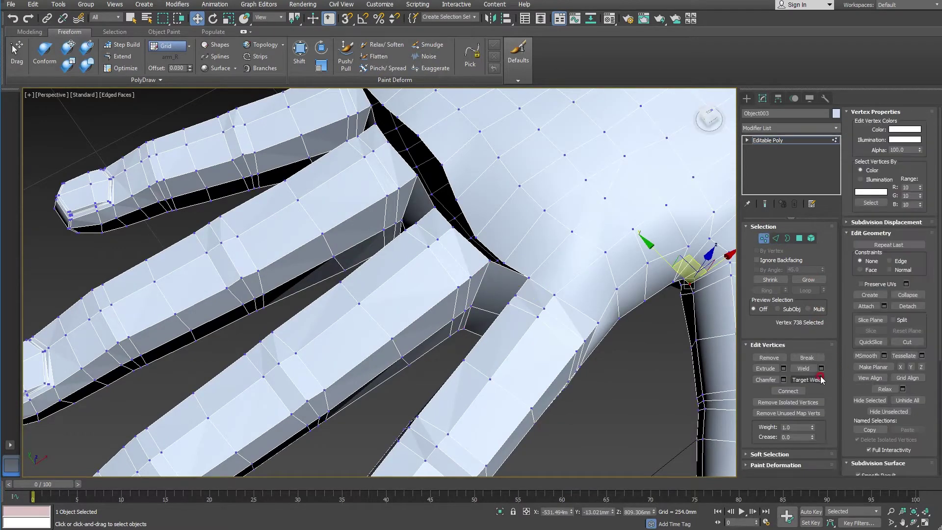
pyautogui.moveTo(500, 261)
pyautogui.keyDown('alt'); pyautogui.mouseDown(button='middle')
pyautogui.moveTo(517, 233)
pyautogui.moveTo(508, 261)
pyautogui.mouseUp(button='middle'); pyautogui.keyUp('alt')
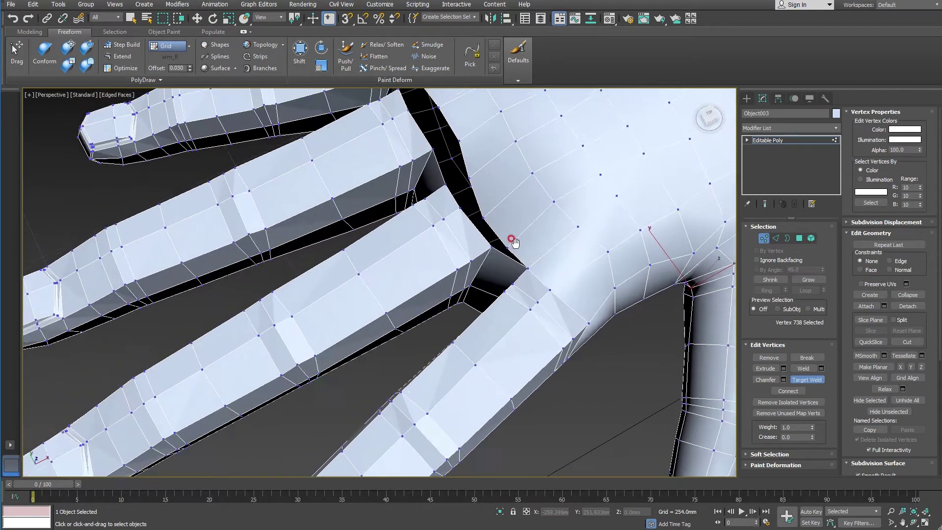
pyautogui.click(494, 261)
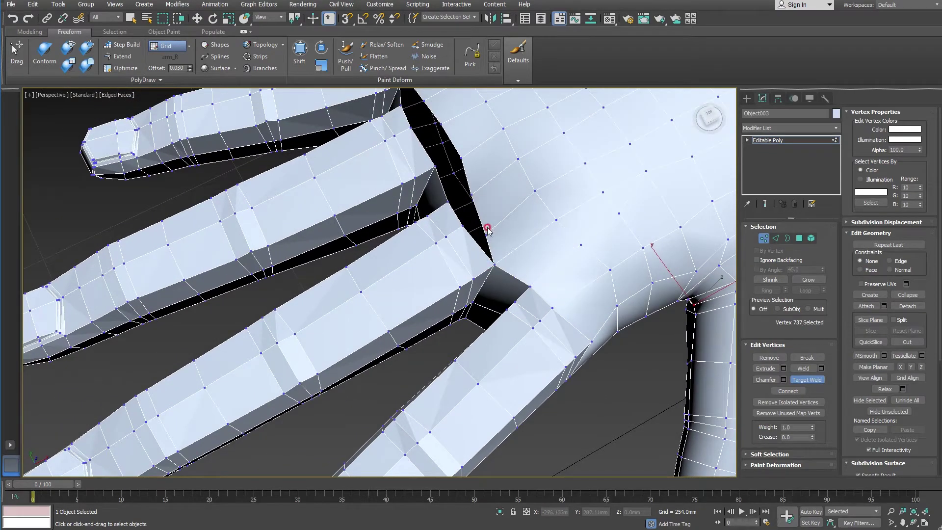
pyautogui.keyDown('alt'); pyautogui.moveTo(461, 223); pyautogui.dragTo(497, 280, button='middle'); pyautogui.keyUp('alt')
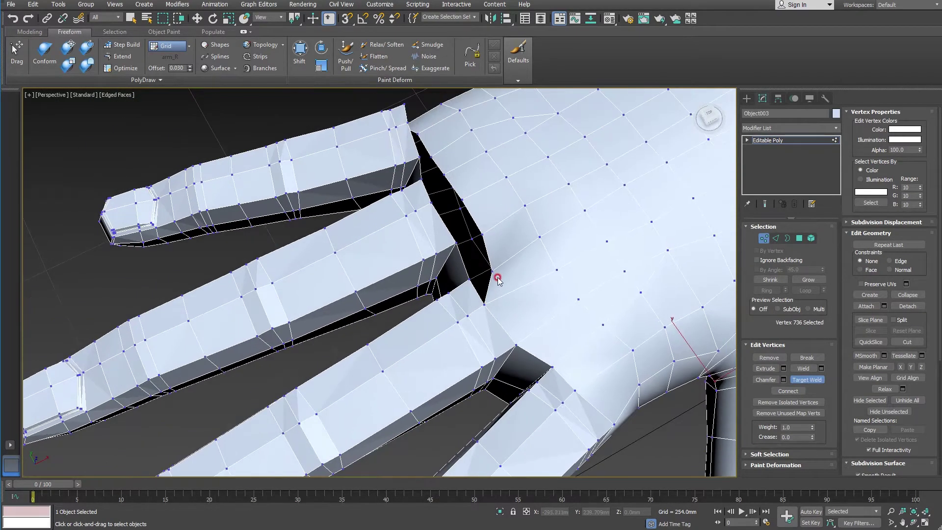
pyautogui.click(480, 228)
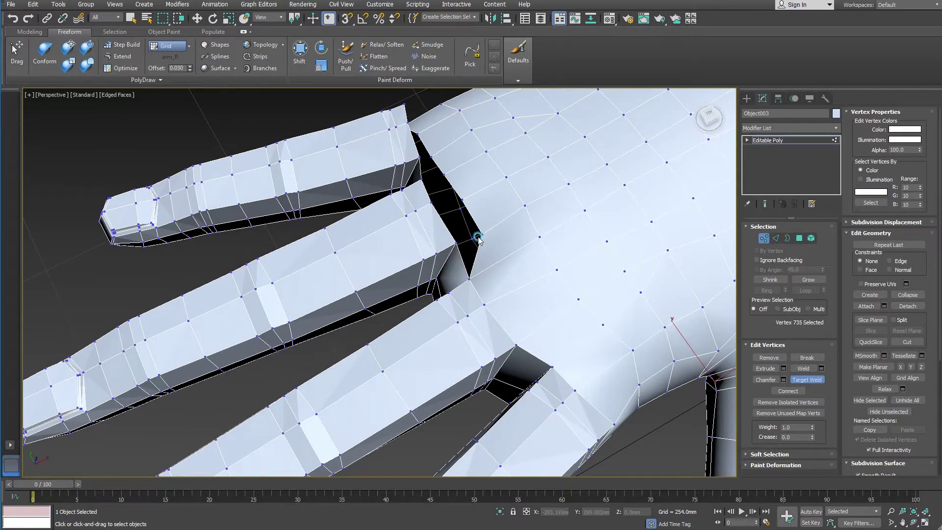
pyautogui.moveTo(454, 239); pyautogui.dragTo(462, 206)
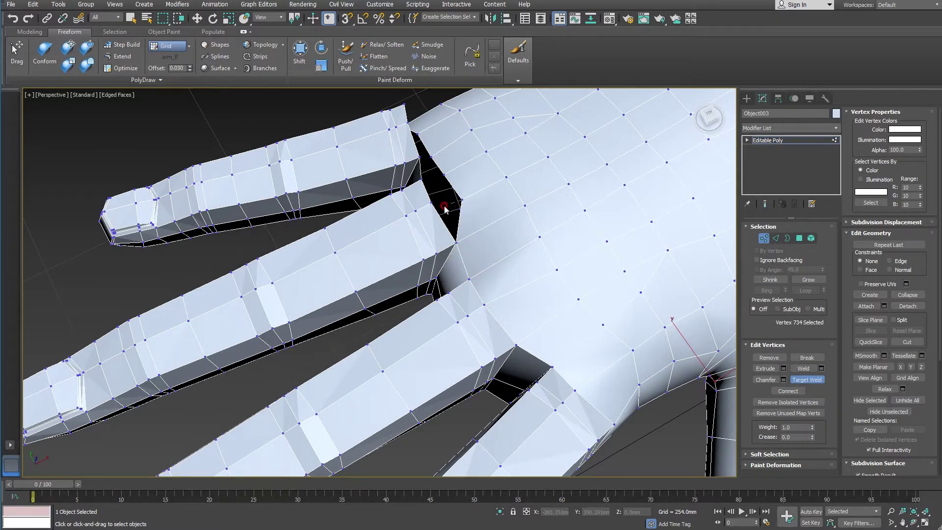
pyautogui.click(428, 201)
pyautogui.moveTo(428, 201)
pyautogui.keyDown('alt'); pyautogui.mouseDown(button='middle')
pyautogui.moveTo(408, 326)
pyautogui.moveTo(429, 302)
pyautogui.mouseUp(button='middle'); pyautogui.keyUp('alt')
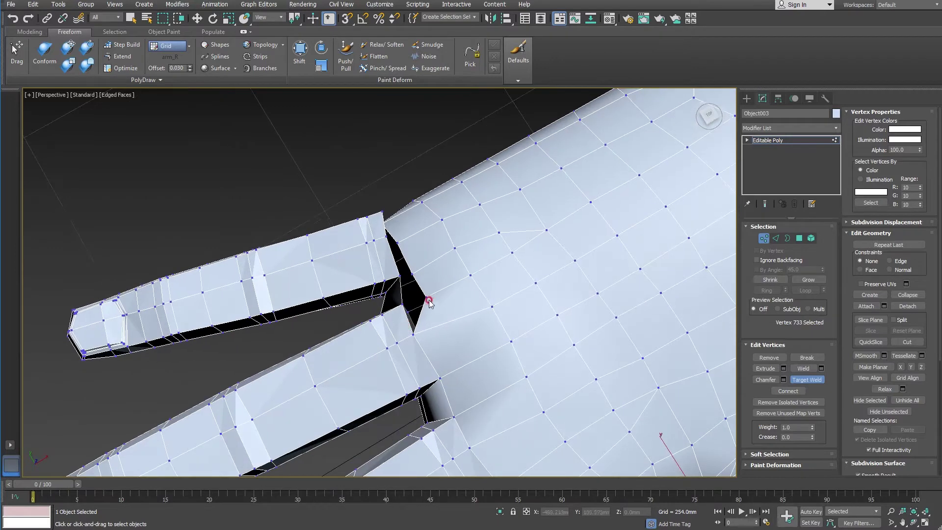
# Weld the vertices along the next finger gap, including its top corner and side.
pyautogui.click(402, 304)
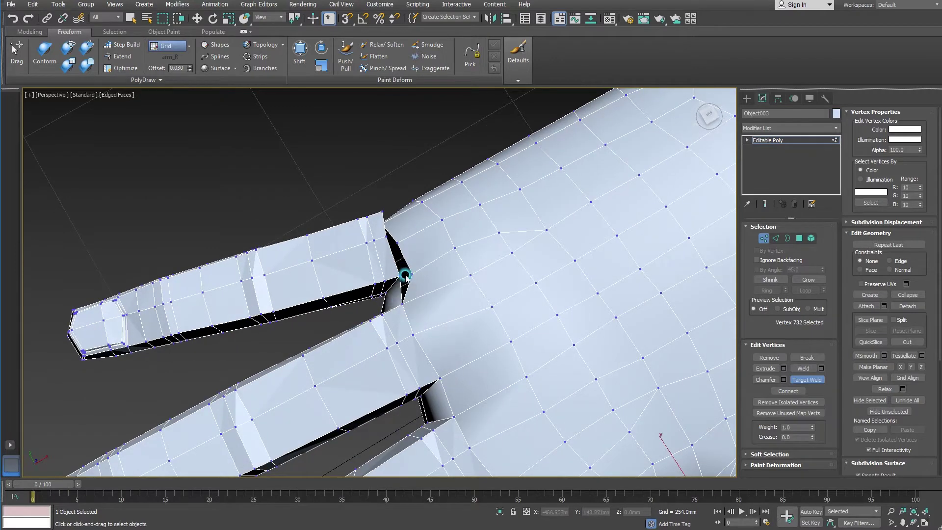
pyautogui.moveTo(405, 276); pyautogui.dragTo(402, 276)
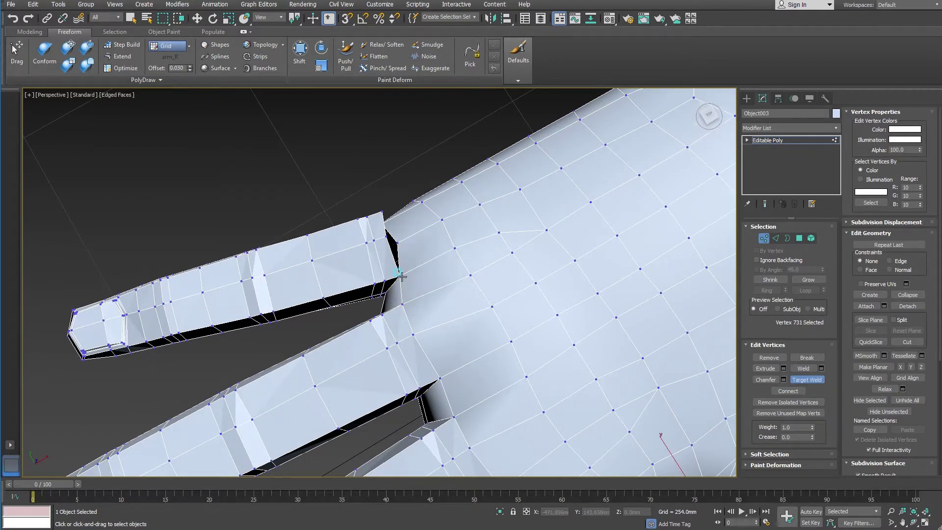
pyautogui.click(382, 232)
pyautogui.keyDown('alt'); pyautogui.moveTo(391, 240); pyautogui.dragTo(393, 277, button='middle'); pyautogui.keyUp('alt')
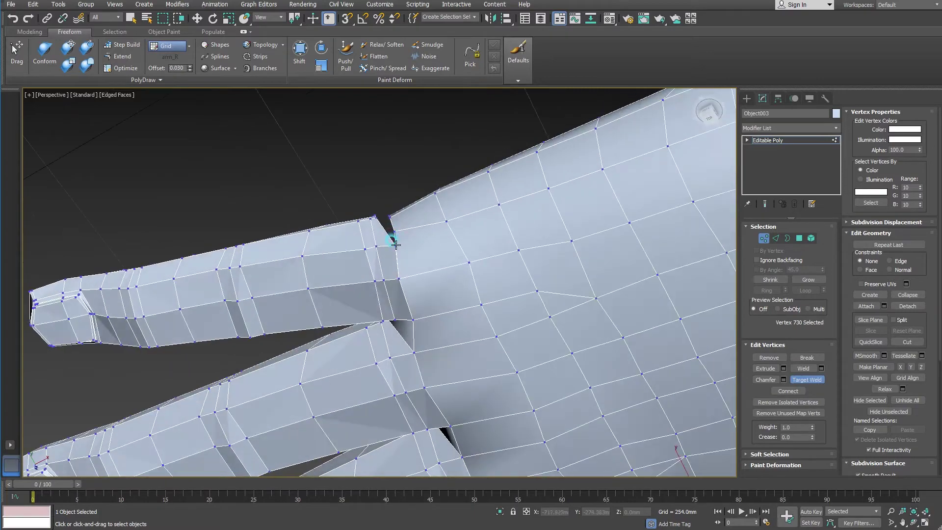
pyautogui.click(396, 244)
pyautogui.keyDown('alt'); pyautogui.moveTo(395, 244); pyautogui.dragTo(409, 290, button='middle'); pyautogui.keyUp('alt')
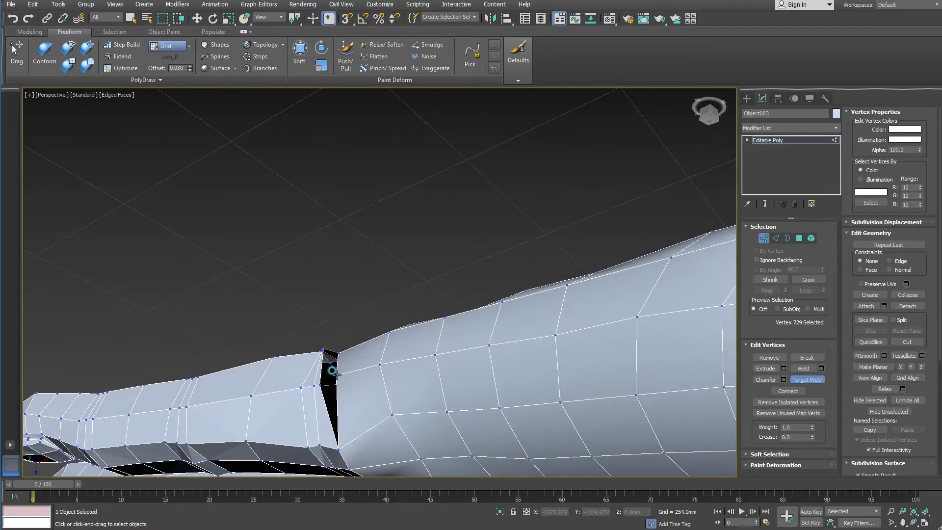
pyautogui.click(317, 381)
# Merge the remaining finger-gap vertices into the palm from a close side view.
pyautogui.moveTo(375, 370)
pyautogui.keyDown('alt'); pyautogui.mouseDown(button='middle')
pyautogui.moveTo(364, 382)
pyautogui.moveTo(319, 370)
pyautogui.mouseUp(button='middle'); pyautogui.keyUp('alt')
pyautogui.scroll(5, 316, 353)
pyautogui.moveTo(315, 336)
pyautogui.keyDown('alt'); pyautogui.mouseDown(button='middle')
pyautogui.moveTo(338, 340)
pyautogui.moveTo(271, 329)
pyautogui.mouseUp(button='middle'); pyautogui.keyUp('alt')
pyautogui.keyDown('alt'); pyautogui.moveTo(469, 363); pyautogui.dragTo(458, 346, button='middle'); pyautogui.keyUp('alt')
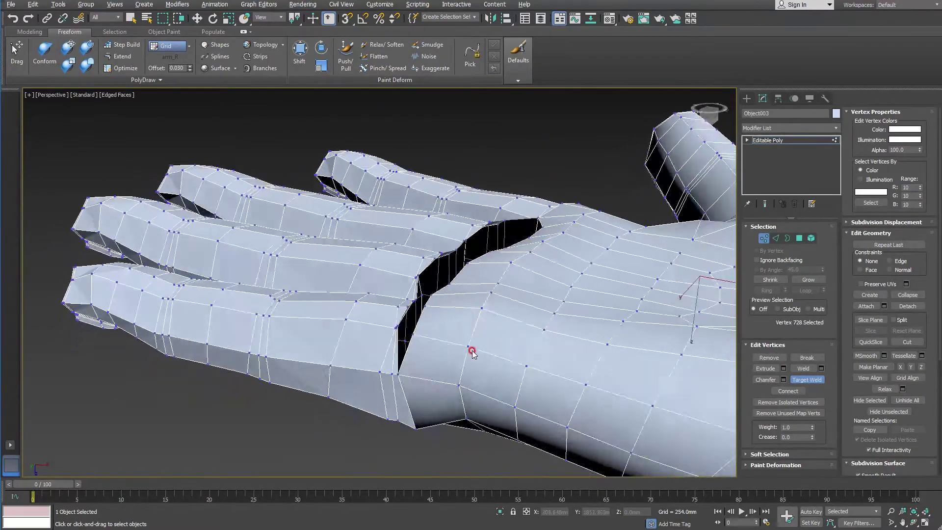
pyautogui.scroll(3, 461, 349)
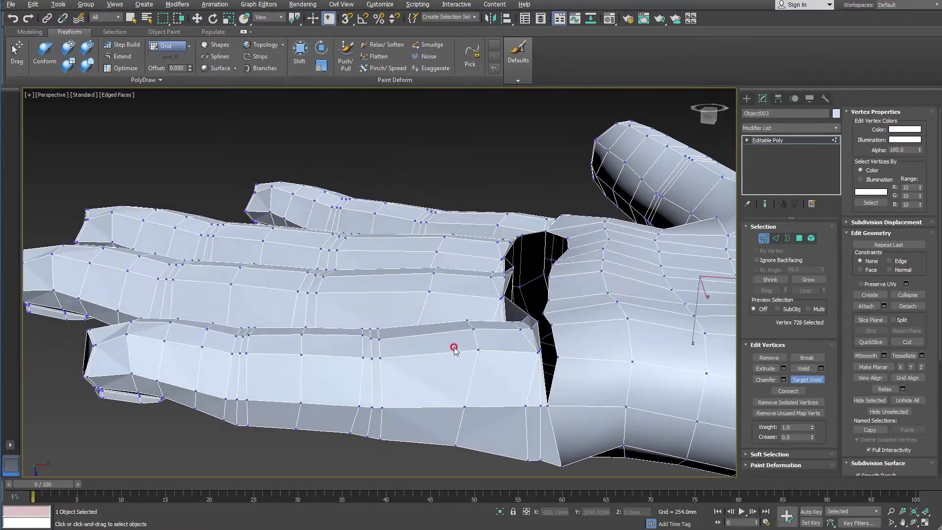
pyautogui.click(554, 358)
pyautogui.moveTo(552, 349)
pyautogui.keyDown('alt'); pyautogui.mouseDown(button='middle')
pyautogui.moveTo(558, 418)
pyautogui.moveTo(559, 402)
pyautogui.moveTo(536, 374)
pyautogui.moveTo(509, 382)
pyautogui.mouseUp(button='middle'); pyautogui.keyUp('alt')
pyautogui.click(573, 417)
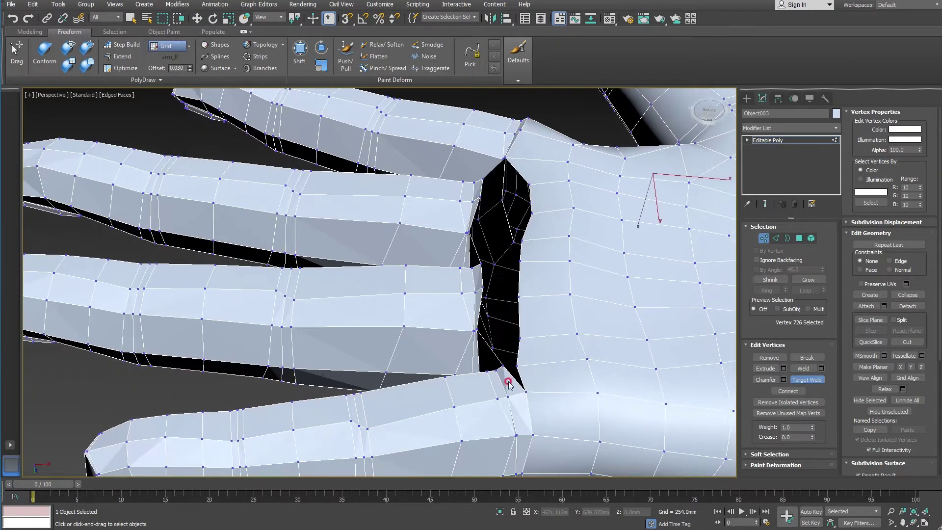
pyautogui.click(511, 363)
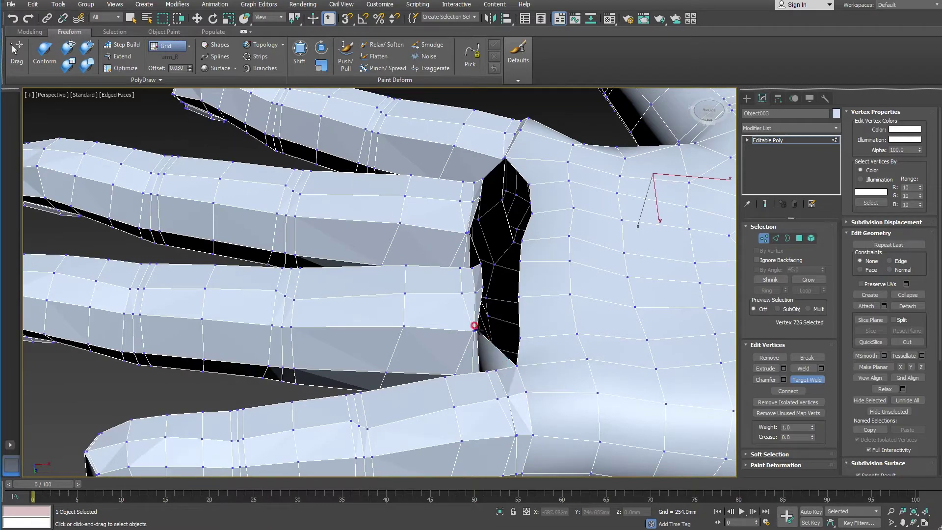
pyautogui.click(518, 334)
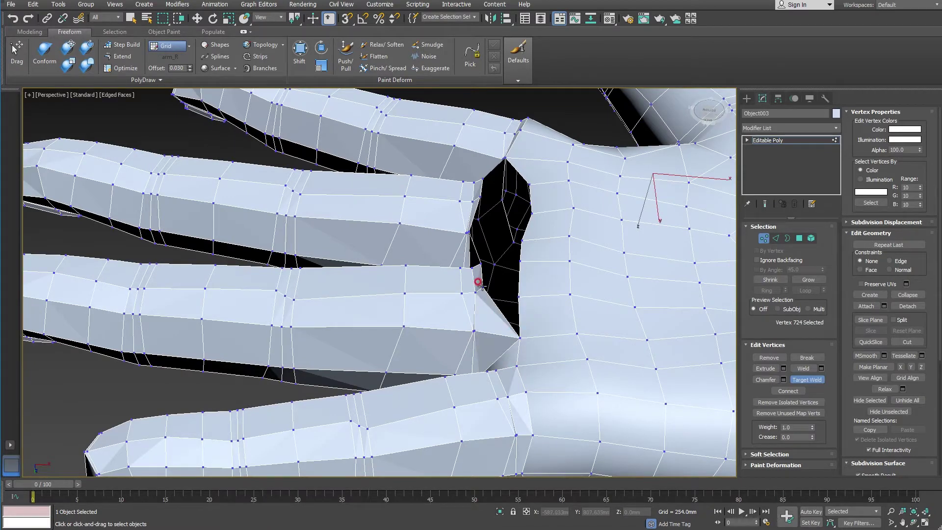
pyautogui.click(514, 293)
pyautogui.moveTo(513, 293)
pyautogui.keyDown('alt'); pyautogui.mouseDown(button='middle')
pyautogui.moveTo(501, 356)
pyautogui.moveTo(526, 357)
pyautogui.mouseUp(button='middle'); pyautogui.keyUp('alt')
pyautogui.click(524, 352)
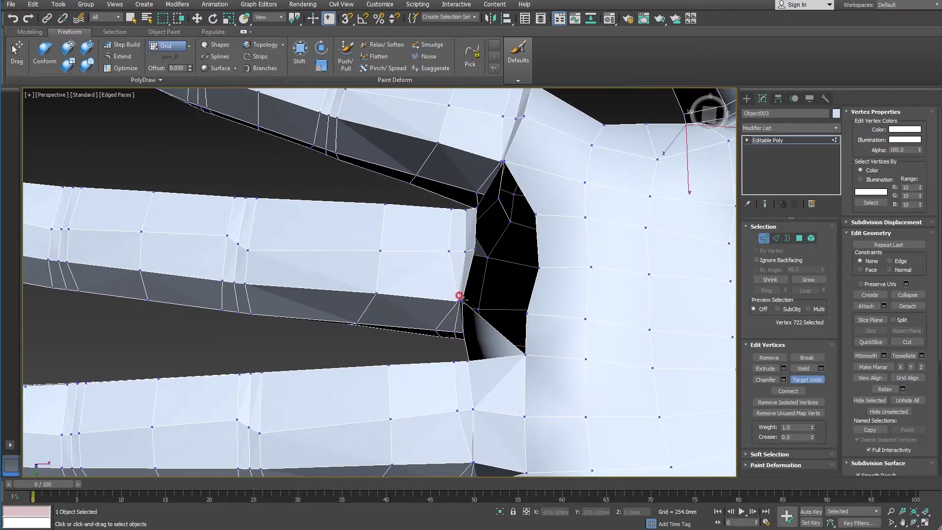
pyautogui.click(524, 308)
# Undo the last weld and set the hand's object colour to dark blue.
pyautogui.hotkey('ctrl', 'z')
pyautogui.click(835, 112)
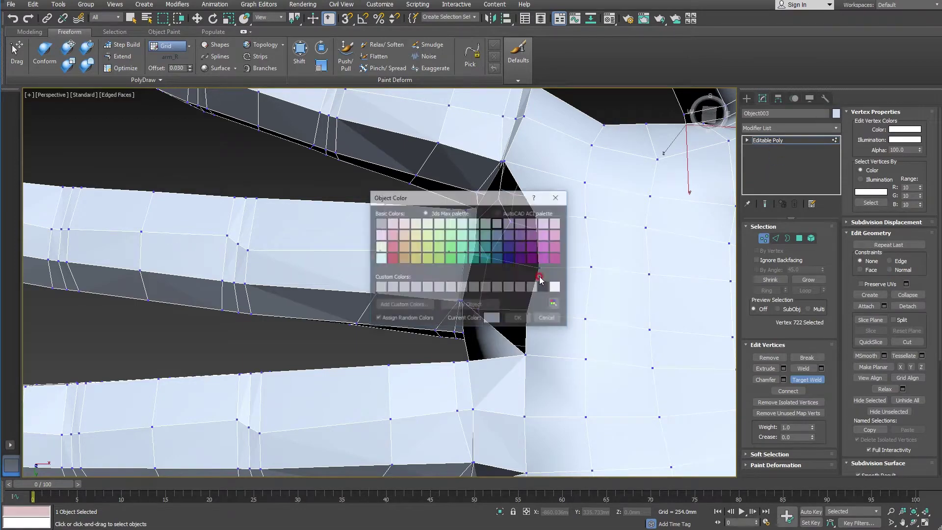
pyautogui.click(509, 258)
pyautogui.click(517, 320)
# Target Weld two more vertices to close the finger gap.
pyautogui.scroll(3, 485, 366)
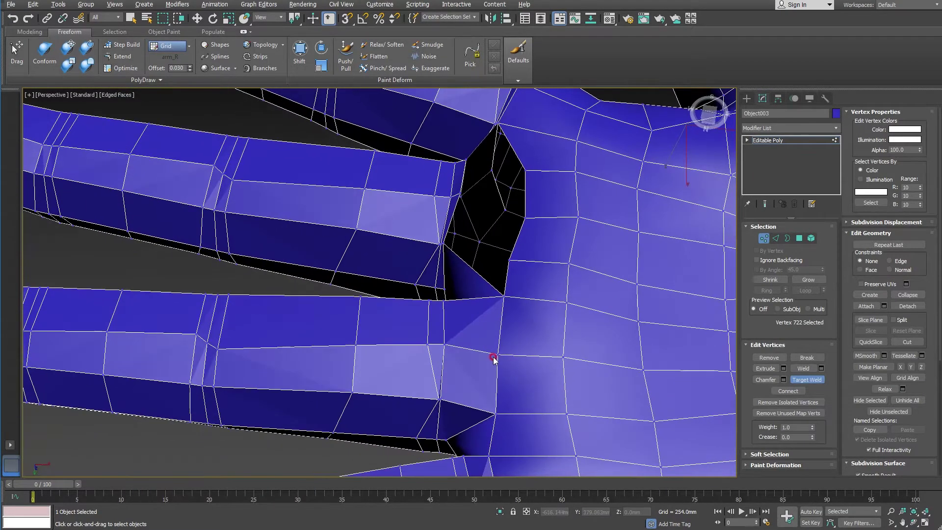
pyautogui.moveTo(494, 360)
pyautogui.keyDown('alt'); pyautogui.mouseDown(button='middle')
pyautogui.moveTo(458, 334)
pyautogui.moveTo(483, 339)
pyautogui.moveTo(477, 288)
pyautogui.mouseUp(button='middle'); pyautogui.keyUp('alt')
pyautogui.scroll(3, 458, 334)
pyautogui.scroll(2, 482, 339)
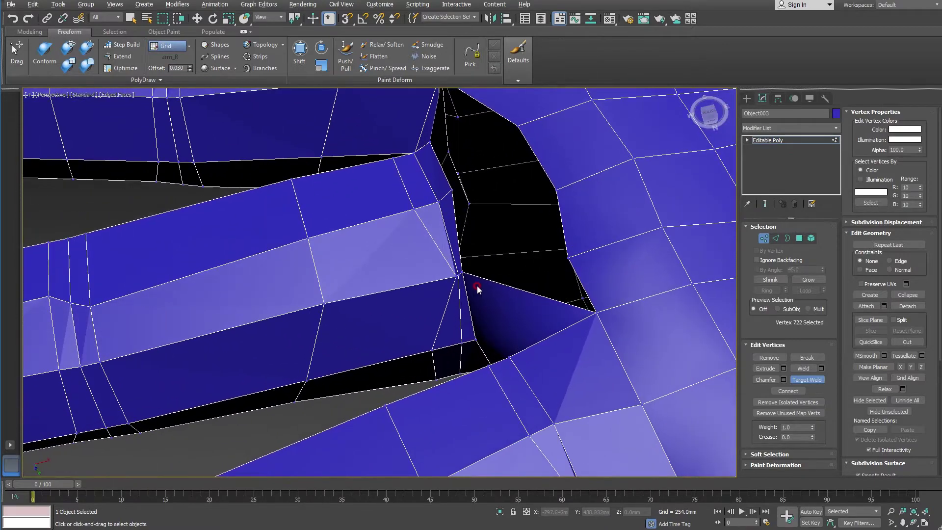
pyautogui.click(565, 253)
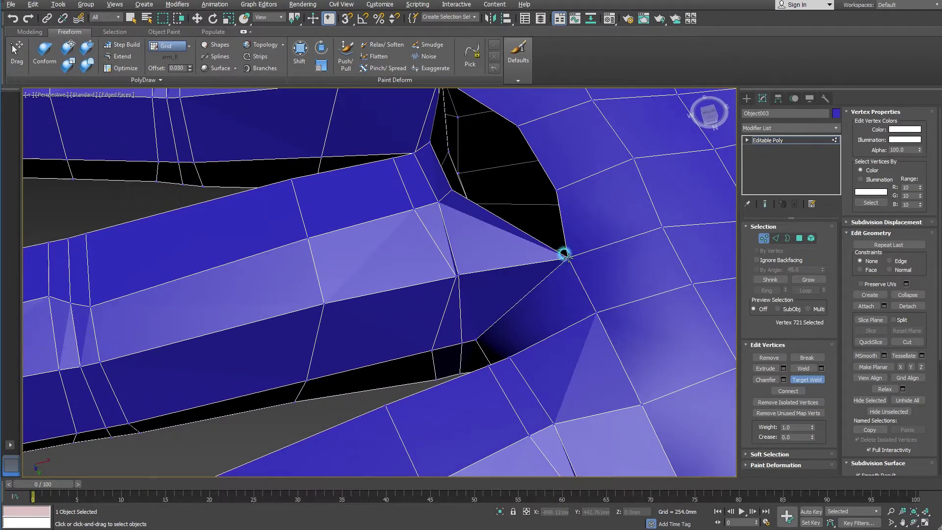
pyautogui.keyDown('alt'); pyautogui.moveTo(562, 252); pyautogui.dragTo(483, 343, button='middle'); pyautogui.keyUp('alt')
pyautogui.scroll(1, 415, 297)
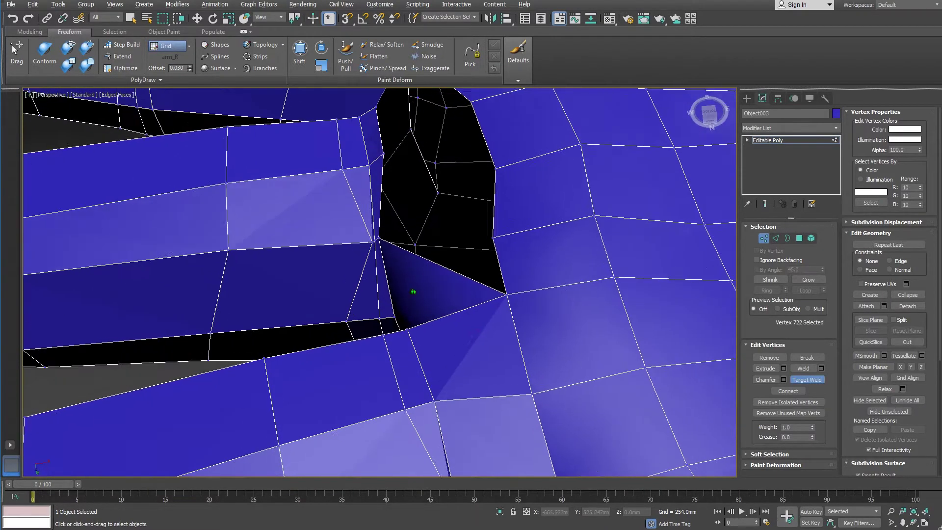
pyautogui.scroll(1, 377, 242)
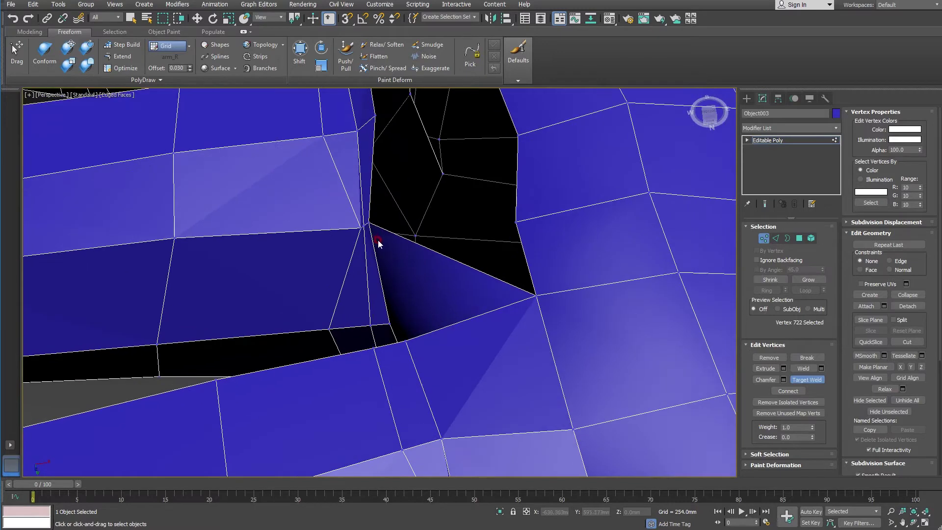
pyautogui.click(510, 216)
# Weld the last finger-gap vertices into their targets.
pyautogui.keyDown('alt'); pyautogui.moveTo(510, 212); pyautogui.dragTo(511, 299, button='middle'); pyautogui.keyUp('alt')
pyautogui.scroll(1, 363, 289)
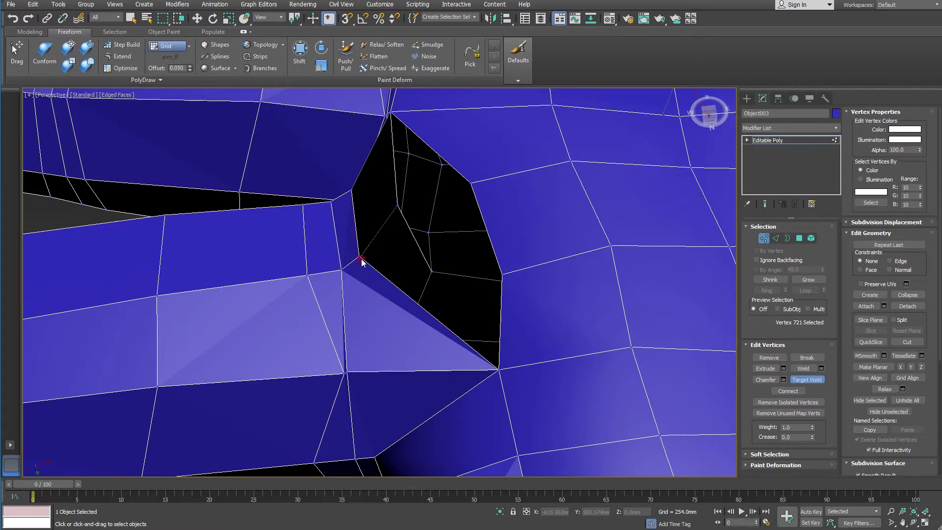
pyautogui.click(505, 271)
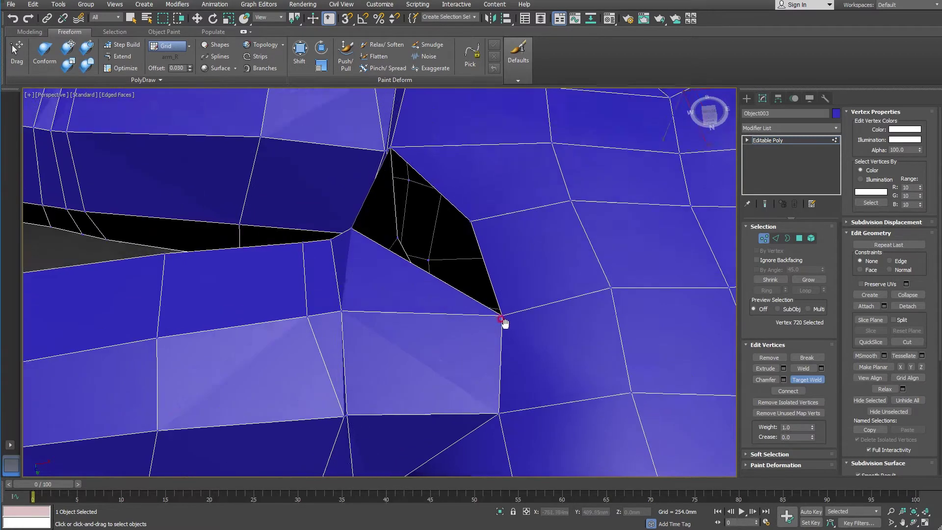
pyautogui.moveTo(505, 272)
pyautogui.keyDown('alt'); pyautogui.mouseDown(button='middle')
pyautogui.moveTo(437, 330)
pyautogui.moveTo(464, 330)
pyautogui.moveTo(450, 328)
pyautogui.moveTo(470, 407)
pyautogui.mouseUp(button='middle'); pyautogui.keyUp('alt')
pyautogui.scroll(1, 434, 343)
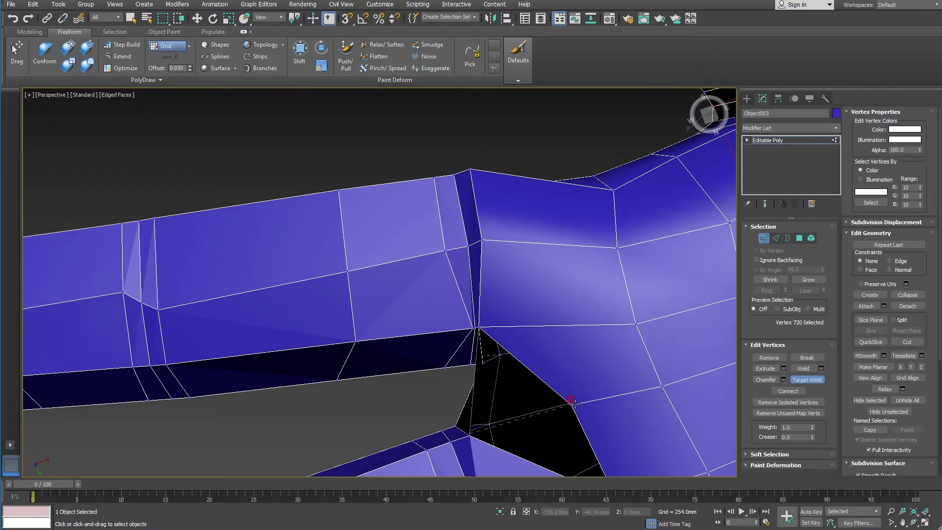
pyautogui.click(571, 400)
pyautogui.scroll(-1, 582, 406)
pyautogui.scroll(-3, 564, 344)
# Move finger-base vertices onto their neighbours with the Move tool (W).
pyautogui.press('w')
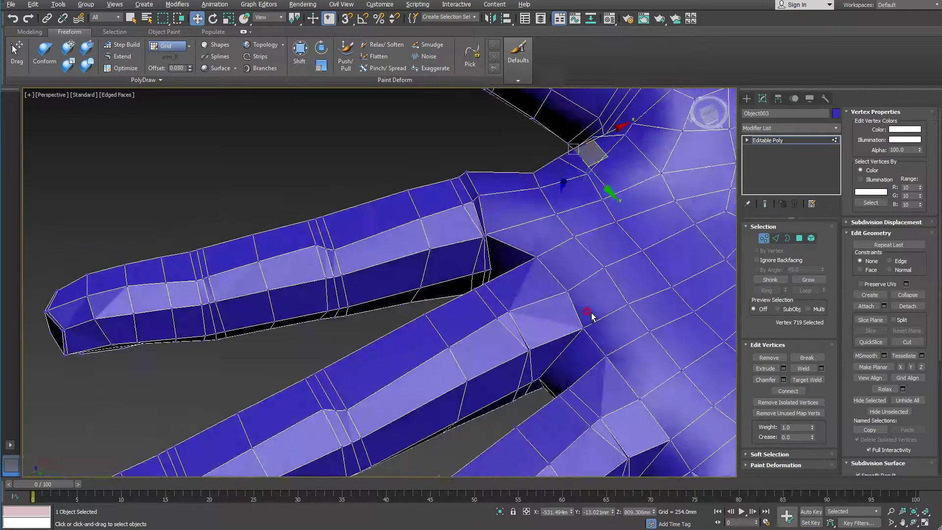
pyautogui.scroll(-2, 592, 316)
pyautogui.keyDown('alt'); pyautogui.moveTo(581, 301); pyautogui.dragTo(559, 319, button='middle'); pyautogui.keyUp('alt')
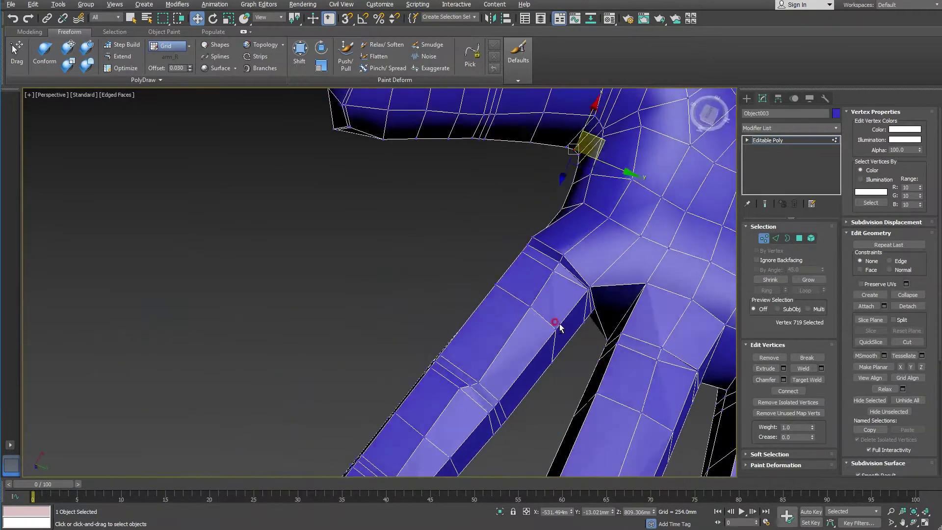
pyautogui.scroll(3, 603, 294)
pyautogui.click(588, 285)
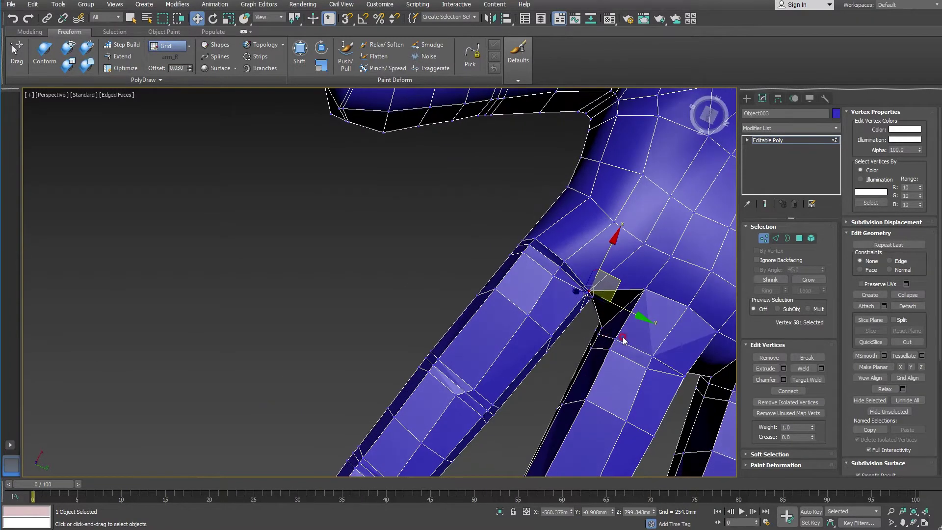
pyautogui.scroll(2, 490, 318)
pyautogui.scroll(1, 479, 331)
pyautogui.moveTo(468, 289); pyautogui.dragTo(524, 282)
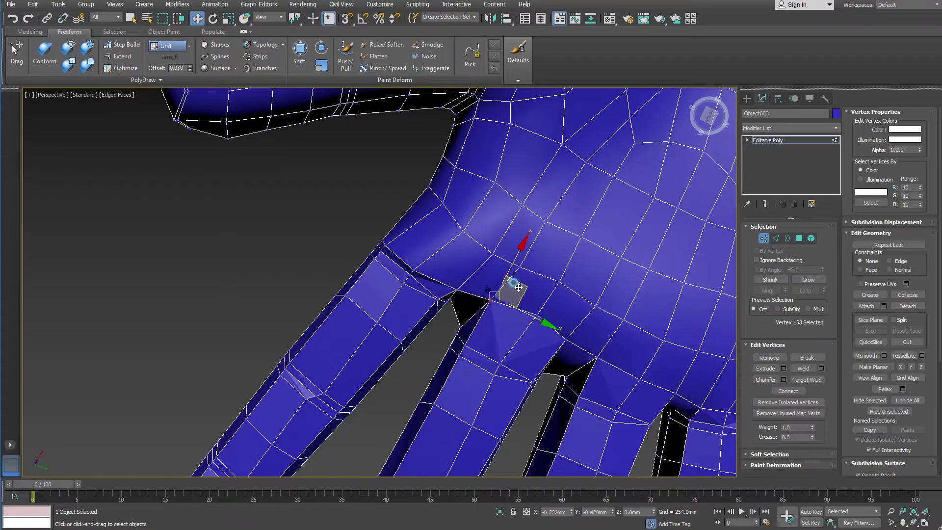
pyautogui.moveTo(524, 282); pyautogui.dragTo(591, 333)
pyautogui.scroll(2, 569, 343)
pyautogui.scroll(1, 436, 323)
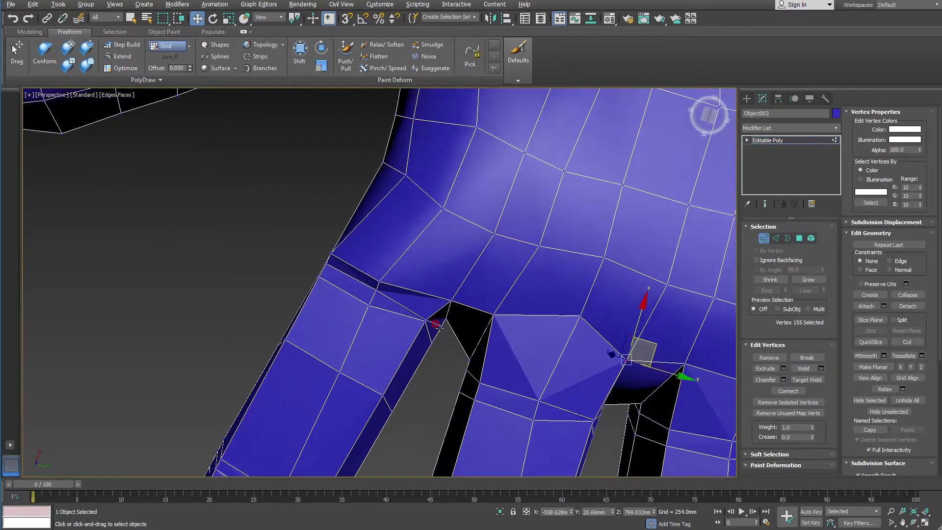
pyautogui.scroll(1, 438, 328)
# Nudge crease and knuckle vertices to reshape the finger joints.
pyautogui.click(414, 315)
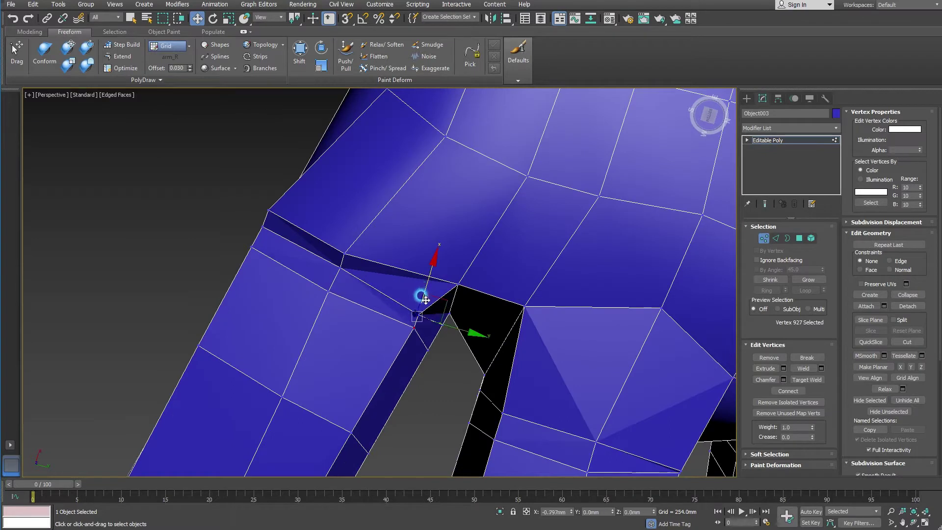
pyautogui.click(443, 383)
pyautogui.click(424, 315)
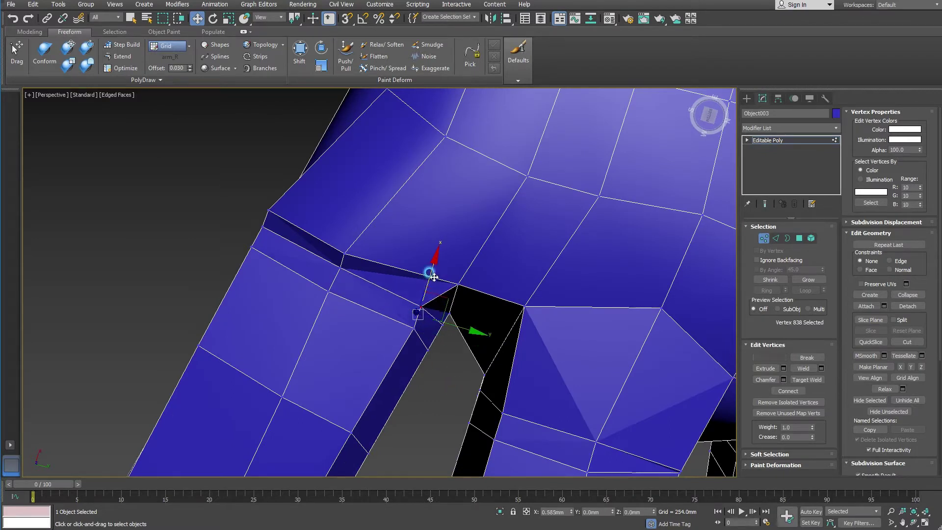
pyautogui.moveTo(430, 295); pyautogui.dragTo(466, 319)
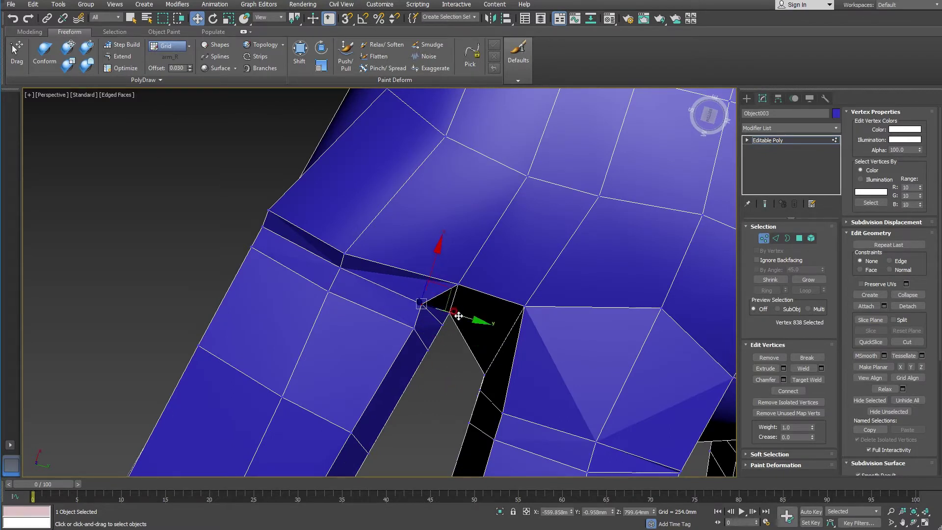
pyautogui.click(345, 254)
pyautogui.moveTo(487, 399)
pyautogui.keyDown('alt'); pyautogui.mouseDown(button='middle')
pyautogui.moveTo(473, 350)
pyautogui.moveTo(425, 319)
pyautogui.moveTo(362, 319)
pyautogui.moveTo(369, 320)
pyautogui.mouseUp(button='middle'); pyautogui.keyUp('alt')
pyautogui.moveTo(296, 257)
pyautogui.mouseDown()
pyautogui.moveTo(284, 252)
pyautogui.moveTo(307, 269)
pyautogui.mouseUp()
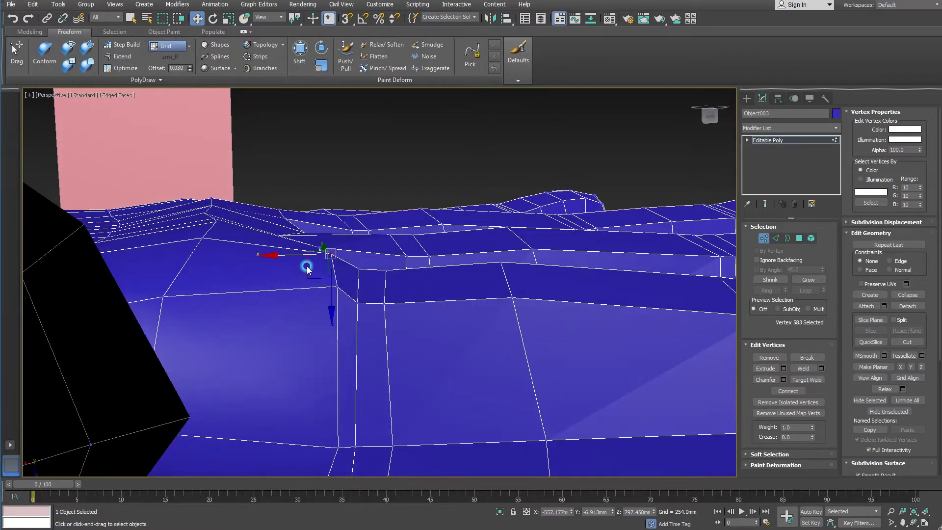
pyautogui.click(337, 285)
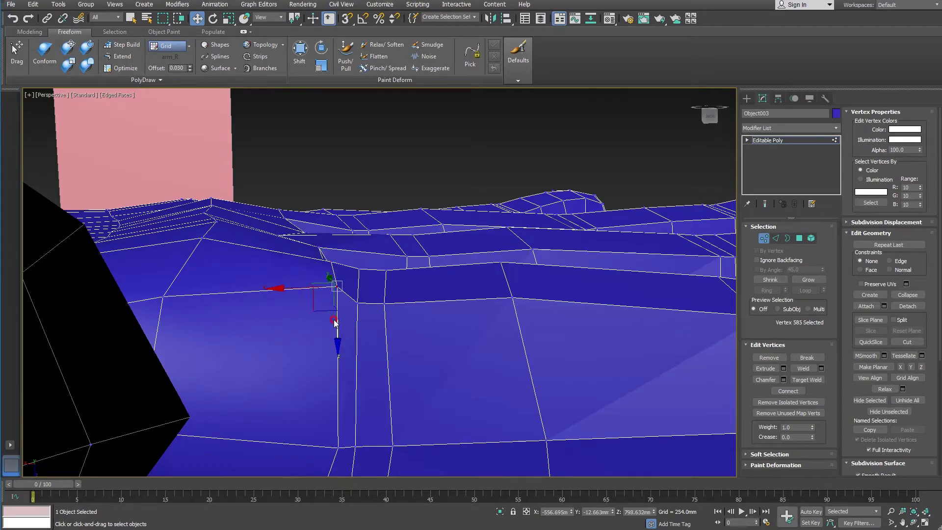
pyautogui.moveTo(441, 332)
pyautogui.keyDown('alt'); pyautogui.mouseDown(button='middle')
pyautogui.moveTo(467, 372)
pyautogui.moveTo(437, 414)
pyautogui.mouseUp(button='middle'); pyautogui.keyUp('alt')
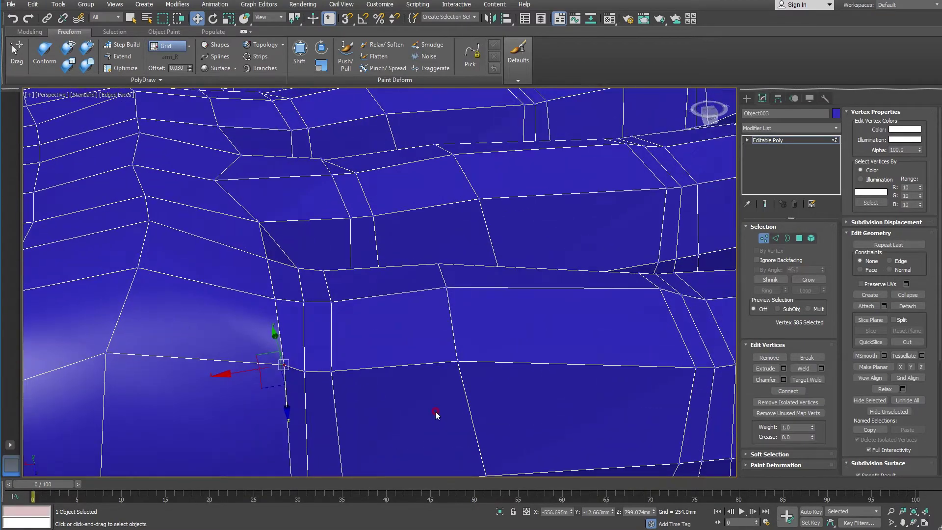
pyautogui.scroll(-5, 584, 410)
pyautogui.moveTo(583, 409)
pyautogui.keyDown('alt'); pyautogui.mouseDown(button='middle')
pyautogui.moveTo(591, 442)
pyautogui.moveTo(603, 448)
pyautogui.moveTo(574, 461)
pyautogui.moveTo(368, 441)
pyautogui.moveTo(604, 325)
pyautogui.moveTo(406, 349)
pyautogui.mouseUp(button='middle'); pyautogui.keyUp('alt')
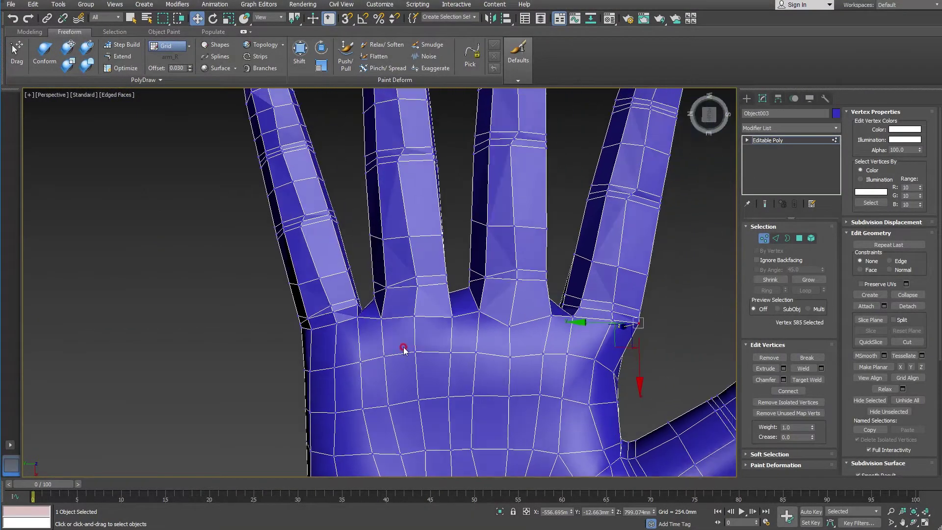
# Nudge the finger-base vertices and a palm-corner edge vertex to smooth the knuckles.
pyautogui.scroll(4, 388, 342)
pyautogui.click(334, 274)
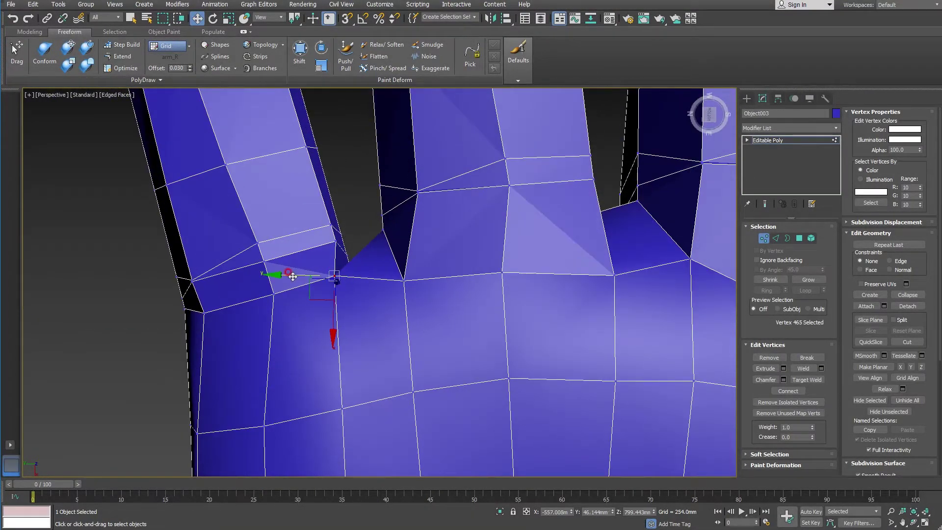
pyautogui.moveTo(293, 276)
pyautogui.mouseDown()
pyautogui.moveTo(386, 249)
pyautogui.moveTo(384, 302)
pyautogui.moveTo(383, 294)
pyautogui.mouseUp()
pyautogui.click(381, 228)
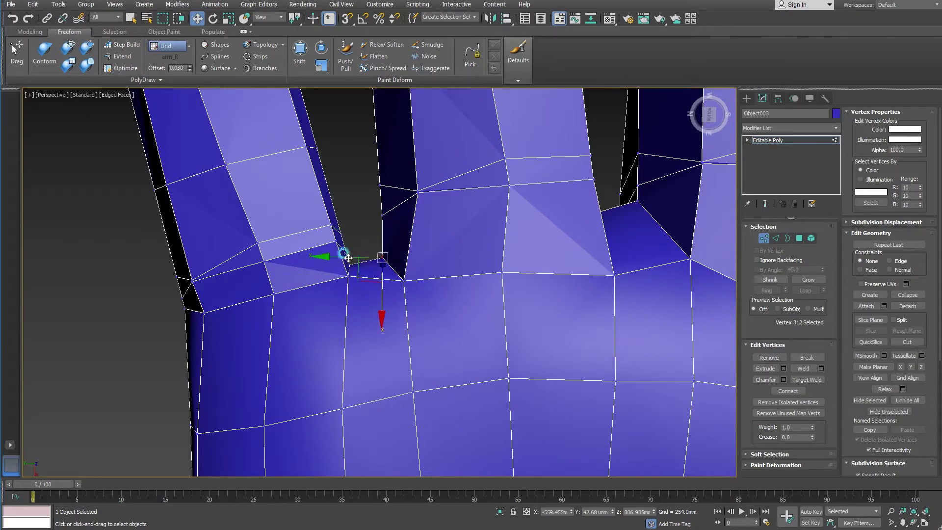
pyautogui.click(336, 245)
pyautogui.moveTo(333, 275); pyautogui.dragTo(290, 298)
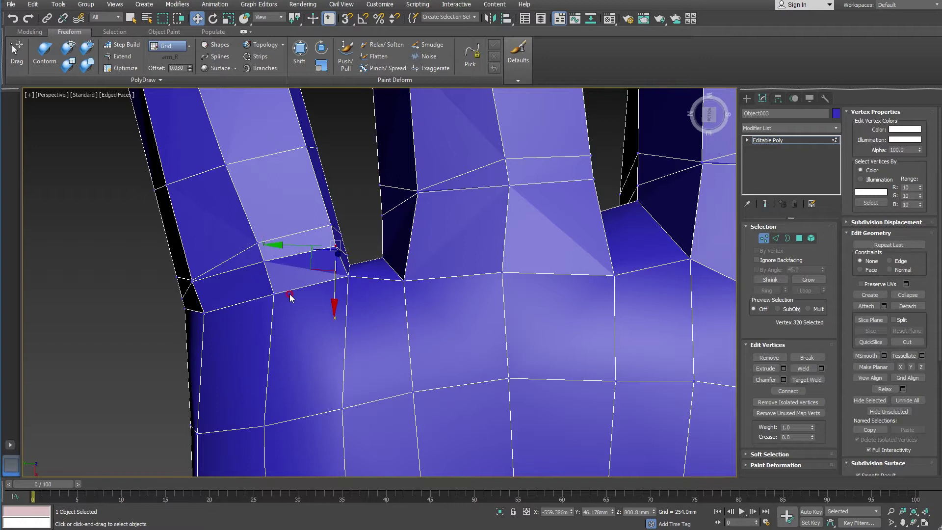
pyautogui.click(191, 283)
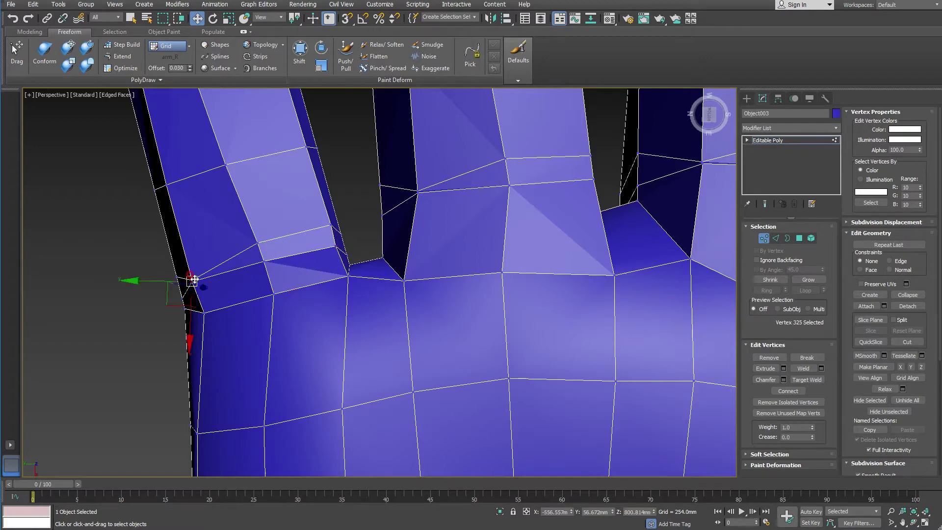
pyautogui.click(193, 276)
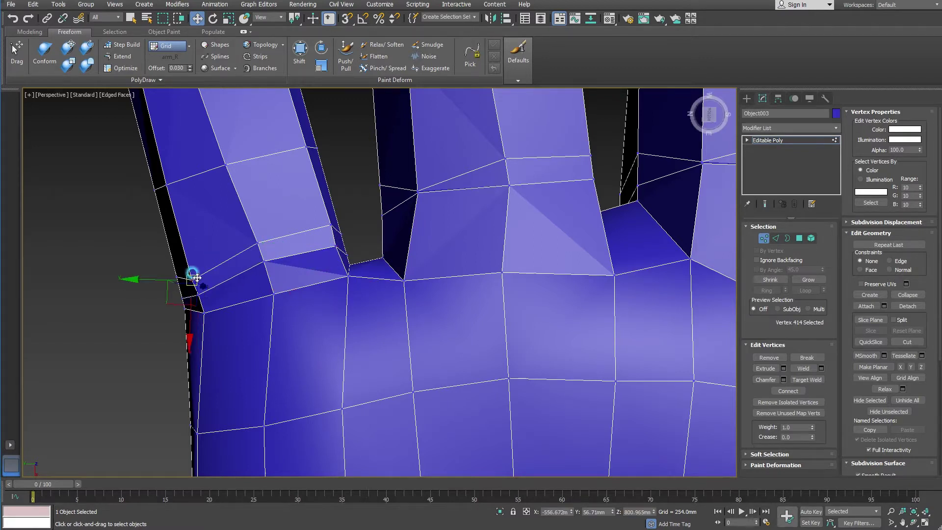
pyautogui.moveTo(196, 277); pyautogui.dragTo(188, 268)
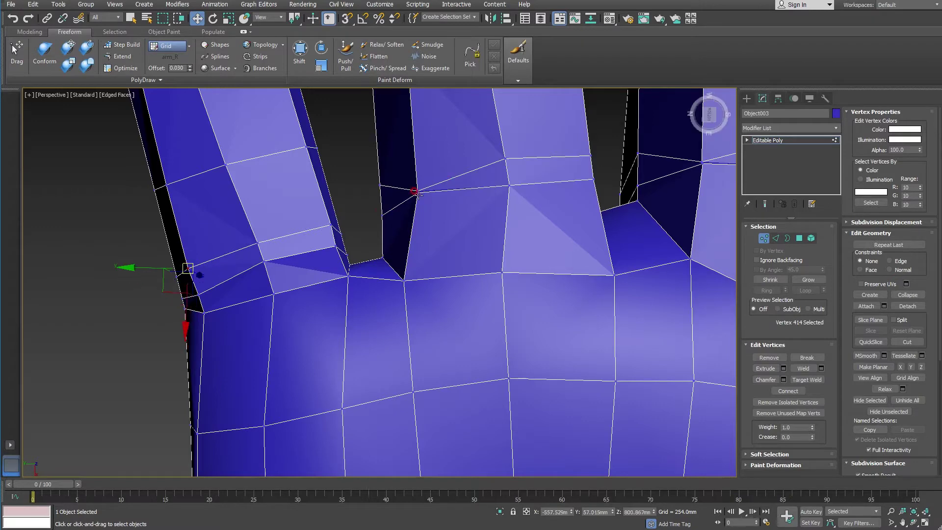
# Pull the vertices in each gap between the fingers down toward the palm.
pyautogui.click(414, 191)
pyautogui.moveTo(415, 191); pyautogui.dragTo(410, 215)
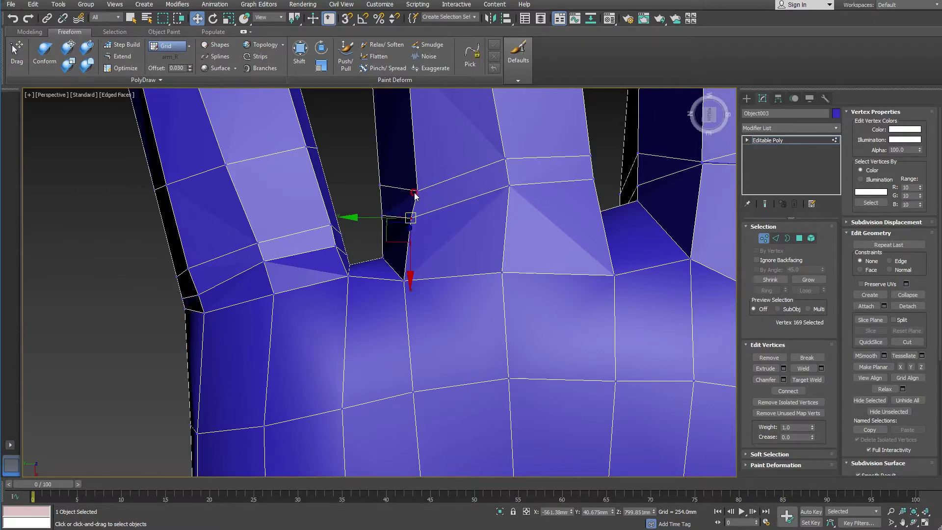
pyautogui.click(414, 193)
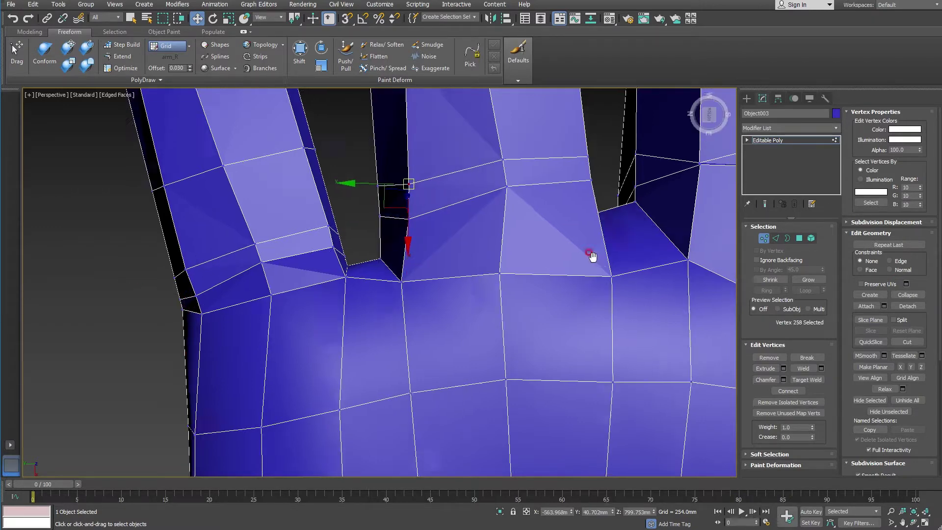
pyautogui.moveTo(593, 257); pyautogui.dragTo(377, 314, button='middle')
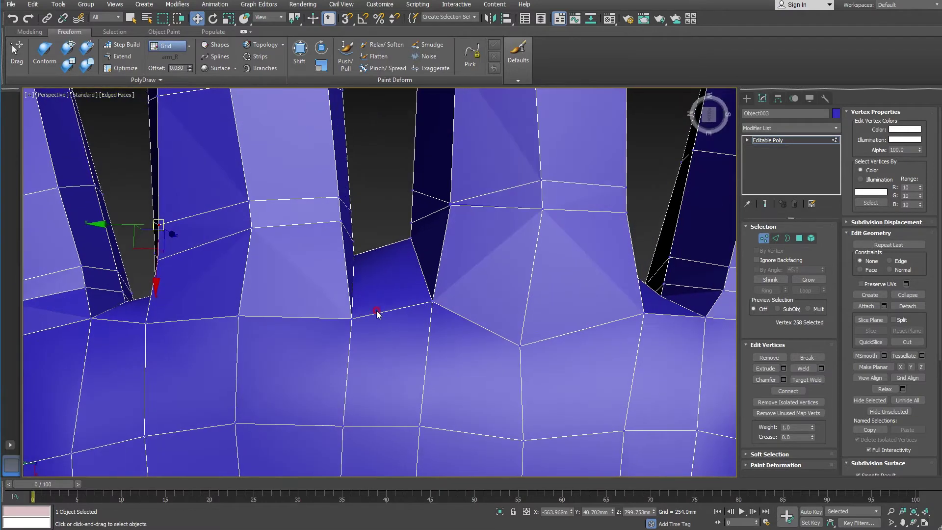
pyautogui.click(449, 204)
pyautogui.moveTo(448, 203); pyautogui.dragTo(442, 229)
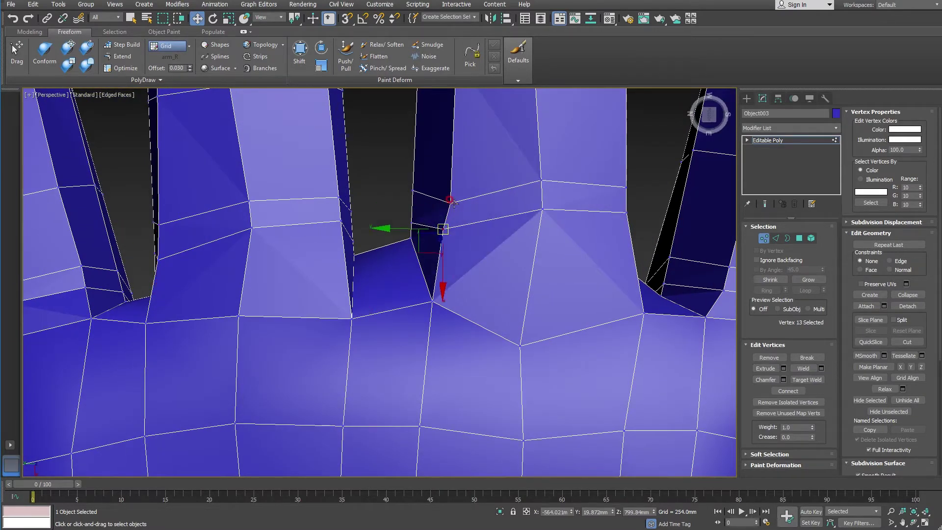
pyautogui.click(450, 201)
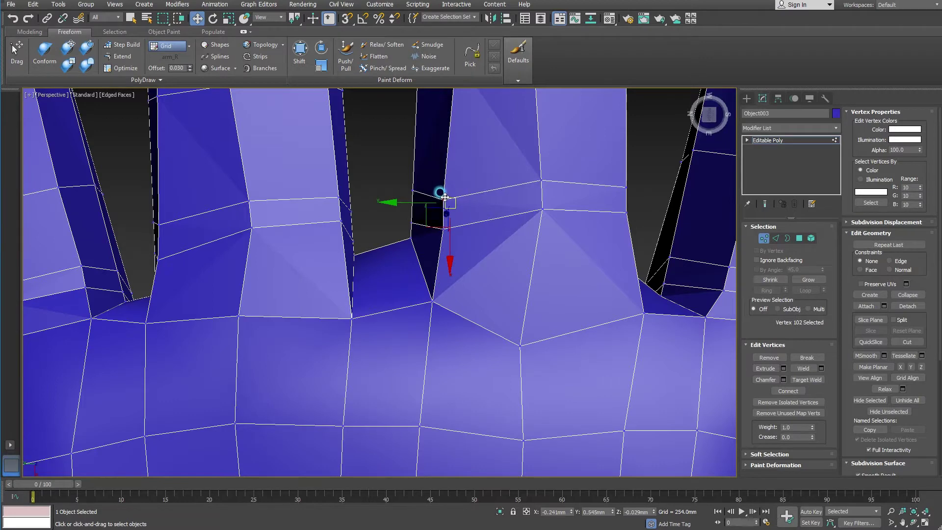
pyautogui.moveTo(691, 313)
pyautogui.mouseDown(button='middle')
pyautogui.moveTo(430, 326)
pyautogui.moveTo(364, 342)
pyautogui.mouseUp(button='middle')
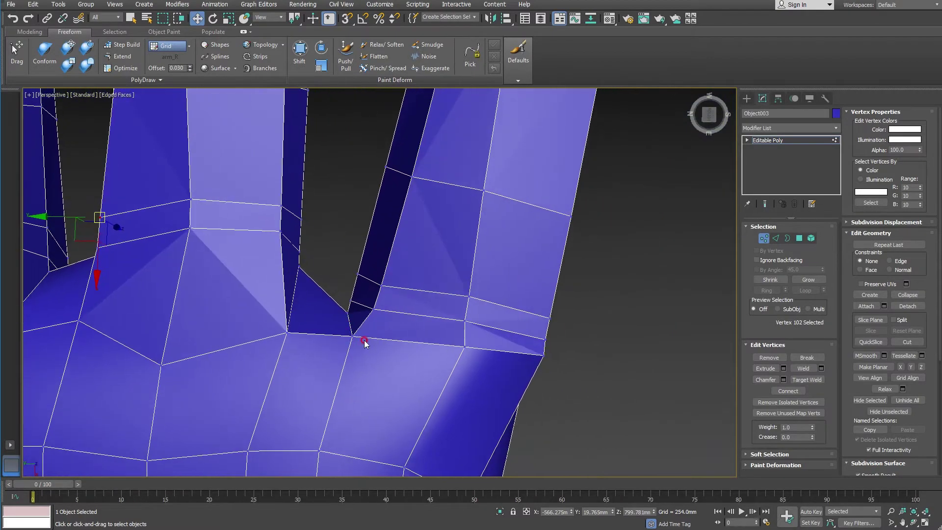
pyautogui.click(352, 313)
pyautogui.moveTo(353, 309); pyautogui.dragTo(341, 305)
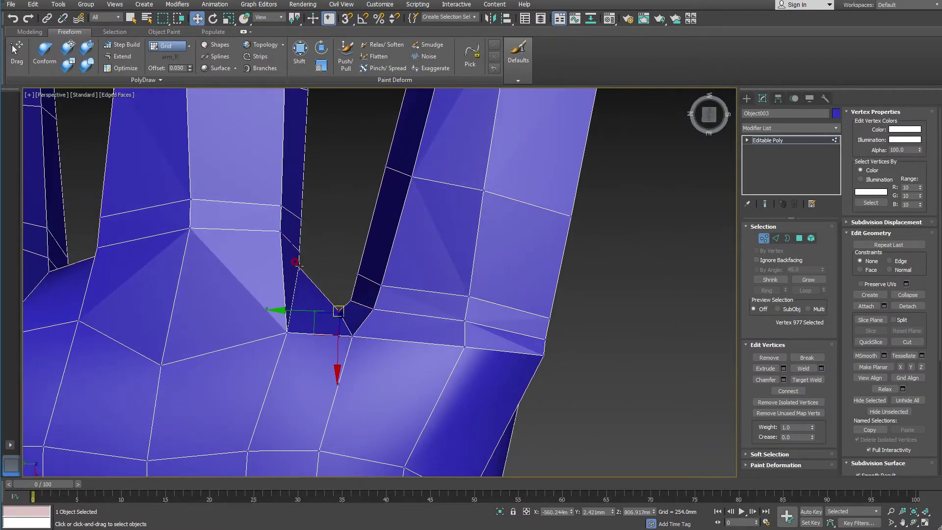
pyautogui.moveTo(295, 262); pyautogui.dragTo(293, 328)
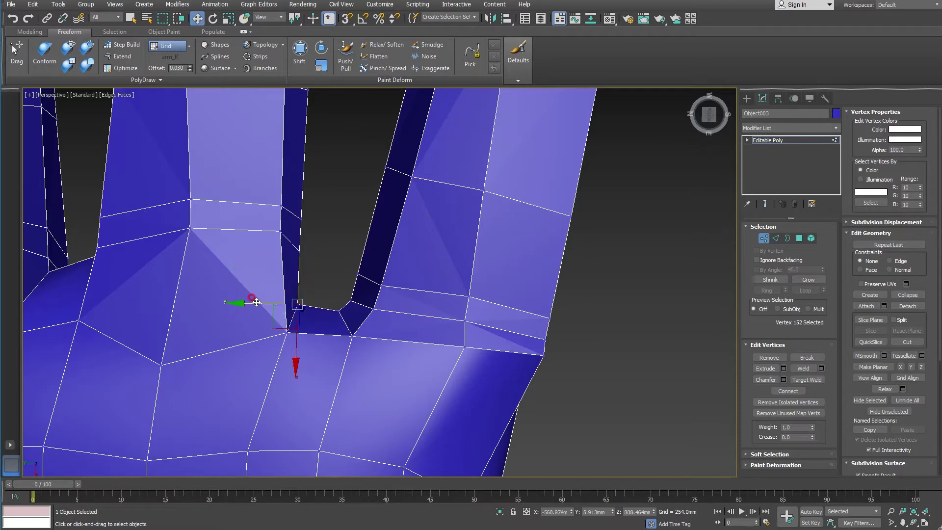
# Lower the vertices along the palm's outer edge near the thumb to smooth its contour.
pyautogui.click(541, 354)
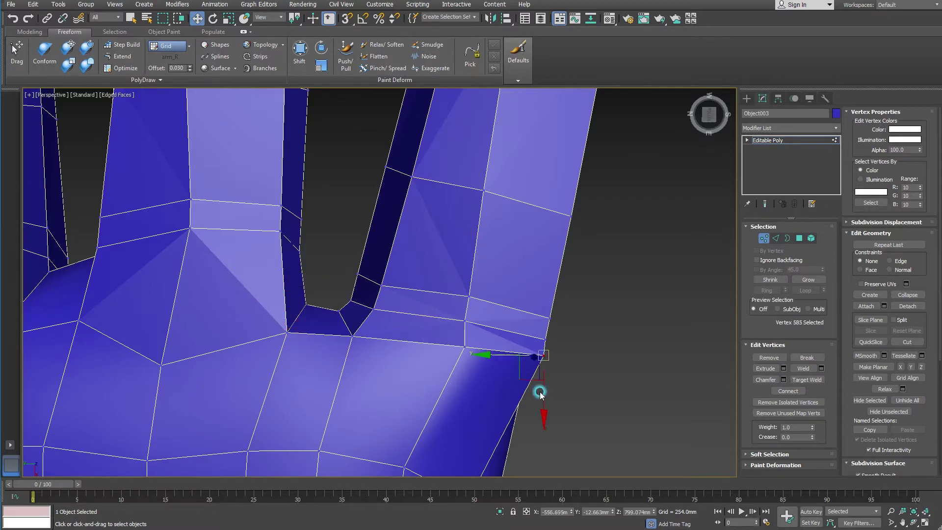
pyautogui.scroll(-5, 487, 275)
pyautogui.scroll(5, 488, 269)
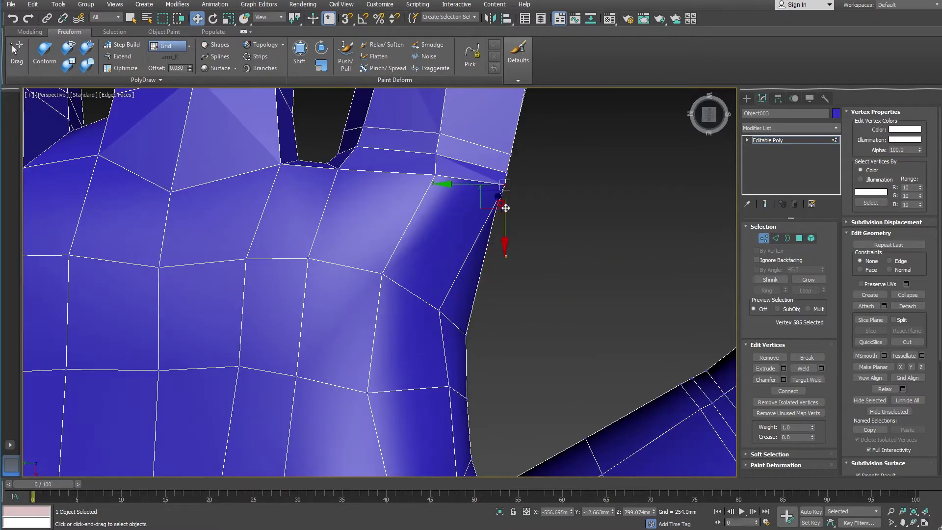
pyautogui.moveTo(505, 208); pyautogui.dragTo(505, 238)
pyautogui.moveTo(442, 210); pyautogui.dragTo(418, 213)
pyautogui.moveTo(428, 170); pyautogui.dragTo(427, 189)
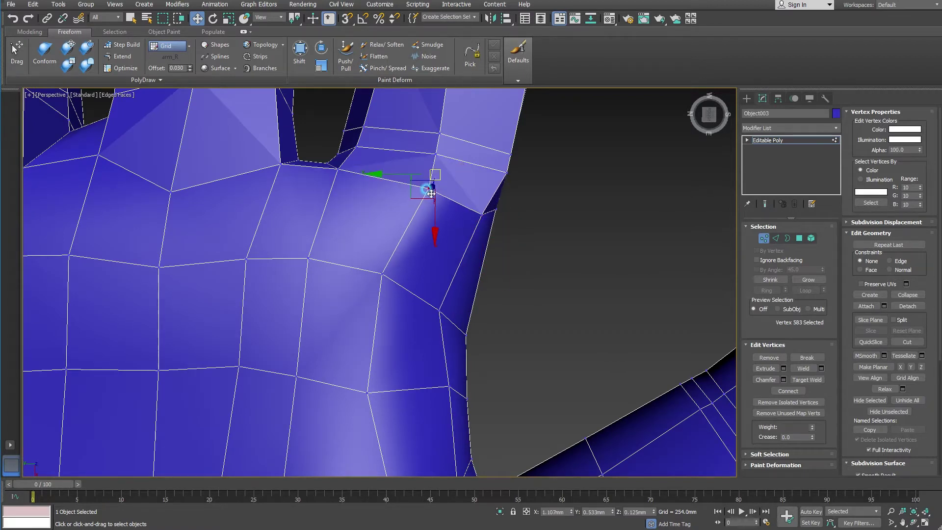
pyautogui.moveTo(500, 209); pyautogui.dragTo(497, 222)
pyautogui.click(464, 332)
pyautogui.moveTo(465, 334); pyautogui.dragTo(467, 338)
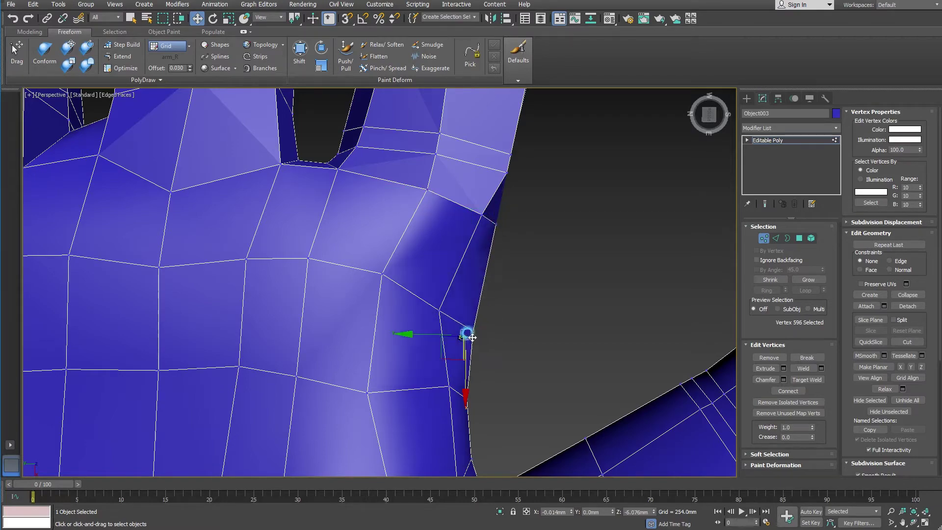
pyautogui.scroll(-5, 474, 353)
pyautogui.moveTo(491, 367)
pyautogui.keyDown('alt'); pyautogui.mouseDown(button='middle')
pyautogui.moveTo(511, 256)
pyautogui.moveTo(525, 246)
pyautogui.moveTo(448, 414)
pyautogui.moveTo(481, 279)
pyautogui.moveTo(519, 255)
pyautogui.mouseUp(button='middle'); pyautogui.keyUp('alt')
# Lower and raise the first vertices on top of the forearm to even the ridge.
pyautogui.scroll(3, 495, 275)
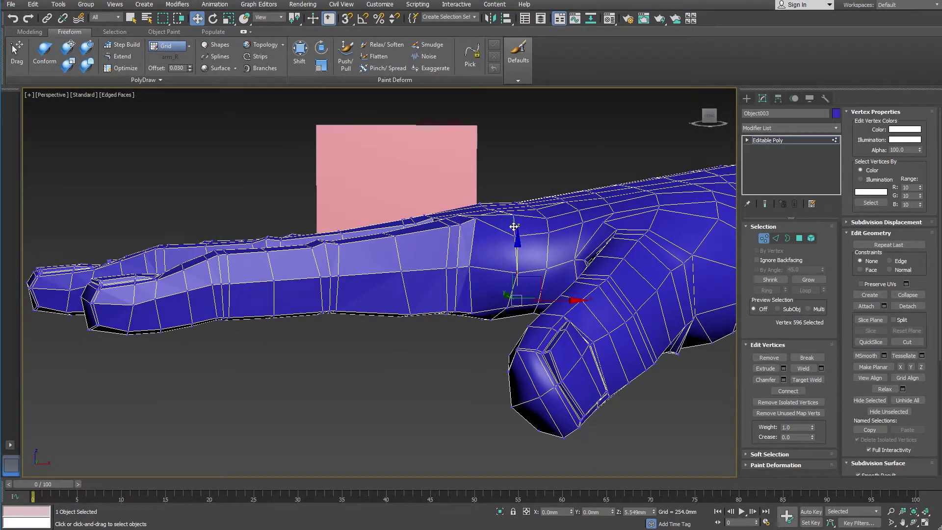
pyautogui.click(470, 216)
pyautogui.moveTo(474, 194)
pyautogui.mouseDown()
pyautogui.moveTo(479, 184)
pyautogui.moveTo(483, 206)
pyautogui.mouseUp()
pyautogui.keyDown('alt'); pyautogui.moveTo(483, 206); pyautogui.dragTo(513, 224, button='middle'); pyautogui.keyUp('alt')
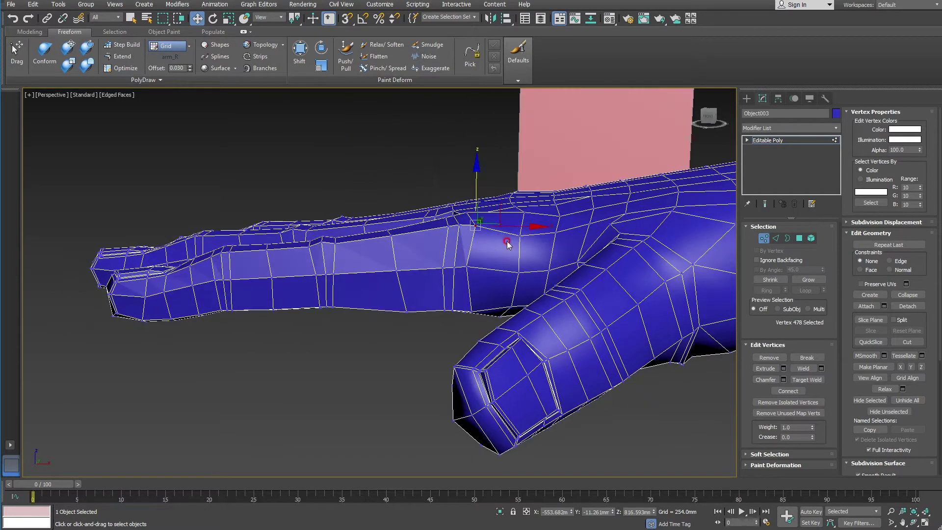
pyautogui.click(518, 228)
pyautogui.moveTo(520, 187); pyautogui.dragTo(559, 185)
pyautogui.click(557, 219)
pyautogui.moveTo(507, 258); pyautogui.dragTo(499, 277, button='middle')
pyautogui.click(451, 243)
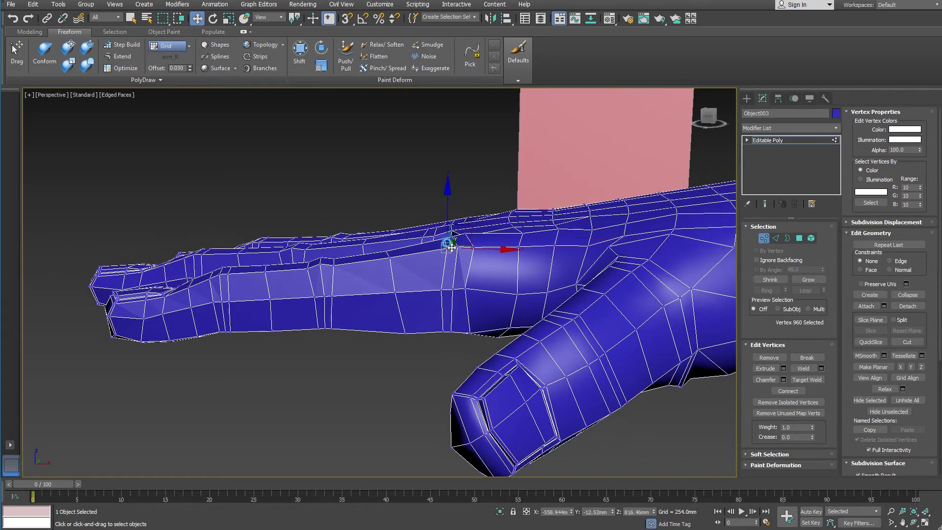
pyautogui.keyDown('ctrl'); pyautogui.click(475, 248); pyautogui.keyUp('ctrl')
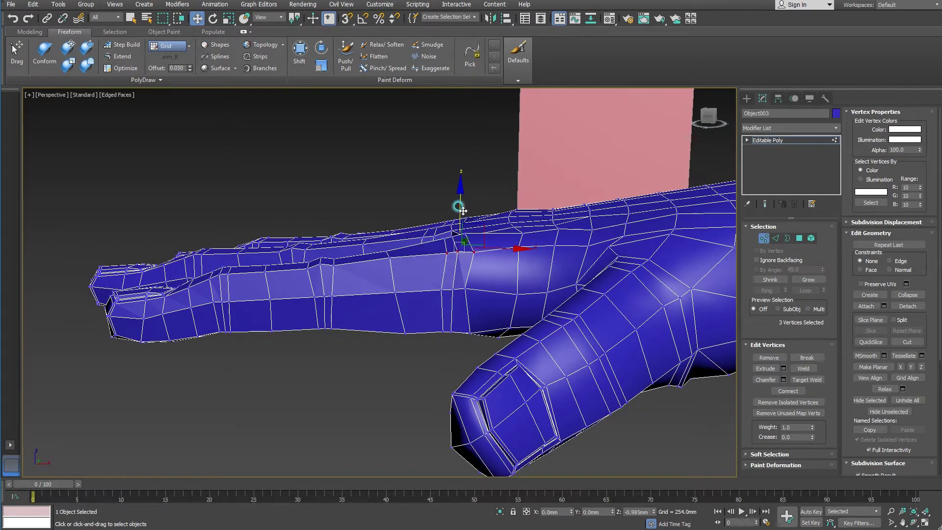
# Close in on the forearm and shift further ridge vertices to smooth its profile.
pyautogui.moveTo(475, 249)
pyautogui.keyDown('alt'); pyautogui.mouseDown(button='middle')
pyautogui.moveTo(484, 259)
pyautogui.moveTo(544, 232)
pyautogui.moveTo(390, 290)
pyautogui.moveTo(669, 322)
pyautogui.moveTo(432, 330)
pyautogui.mouseUp(button='middle'); pyautogui.keyUp('alt')
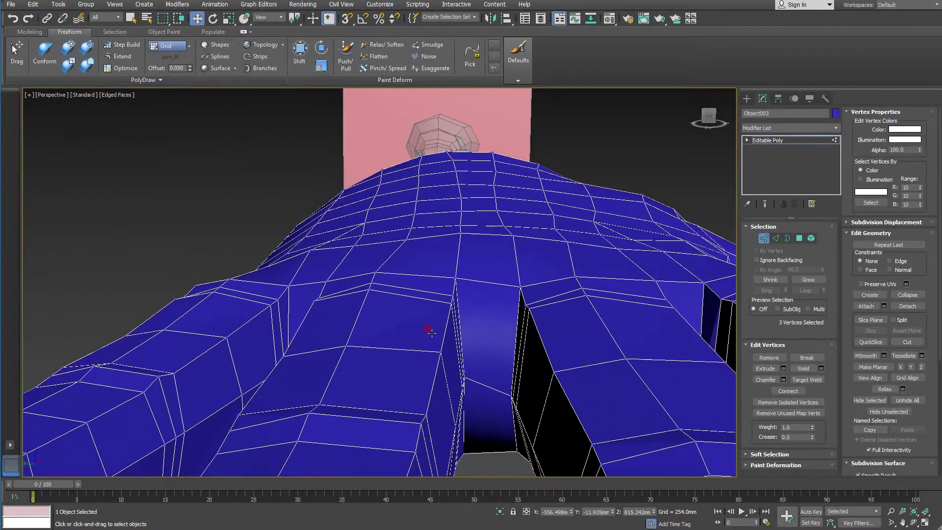
pyautogui.scroll(-2, 427, 378)
pyautogui.moveTo(427, 378)
pyautogui.keyDown('alt'); pyautogui.mouseDown(button='middle')
pyautogui.moveTo(400, 393)
pyautogui.moveTo(319, 370)
pyautogui.mouseUp(button='middle'); pyautogui.keyUp('alt')
pyautogui.scroll(2, 377, 388)
pyautogui.scroll(4, 423, 381)
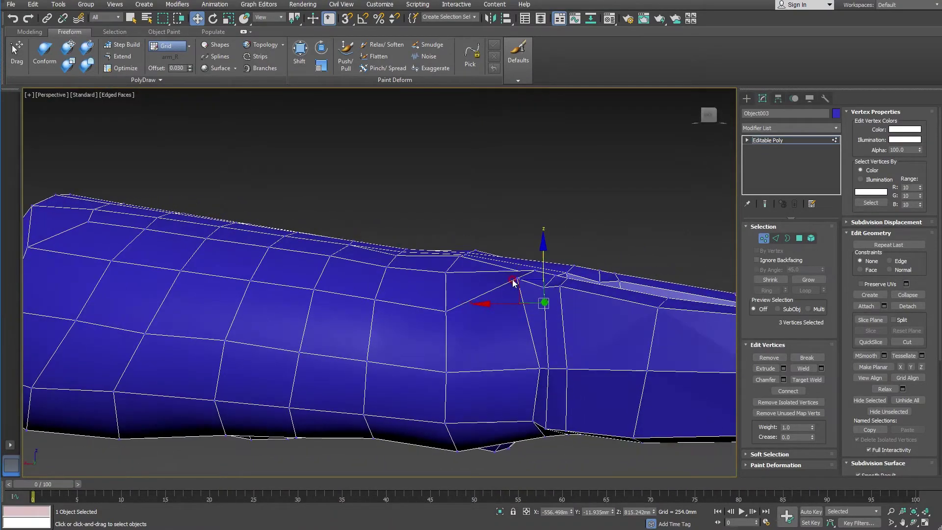
pyautogui.moveTo(514, 283); pyautogui.dragTo(516, 277)
pyautogui.moveTo(519, 236); pyautogui.dragTo(518, 253)
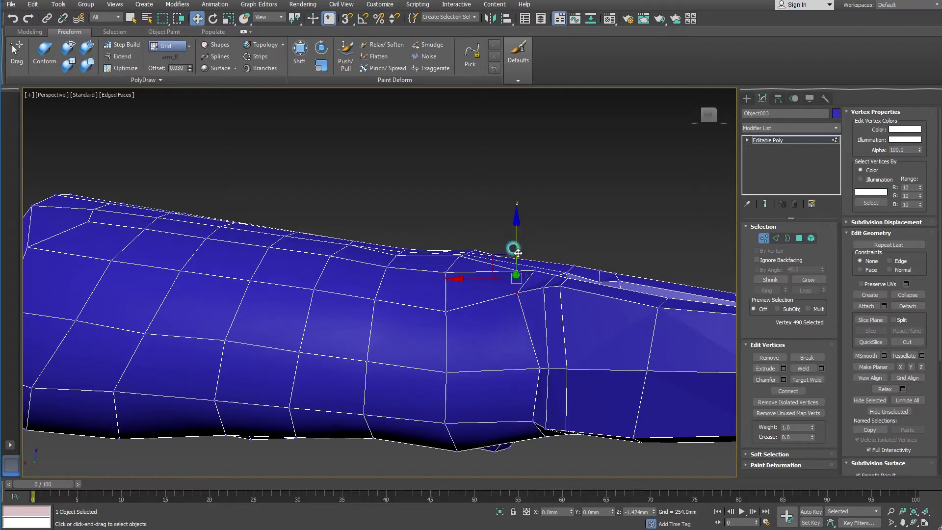
pyautogui.click(444, 309)
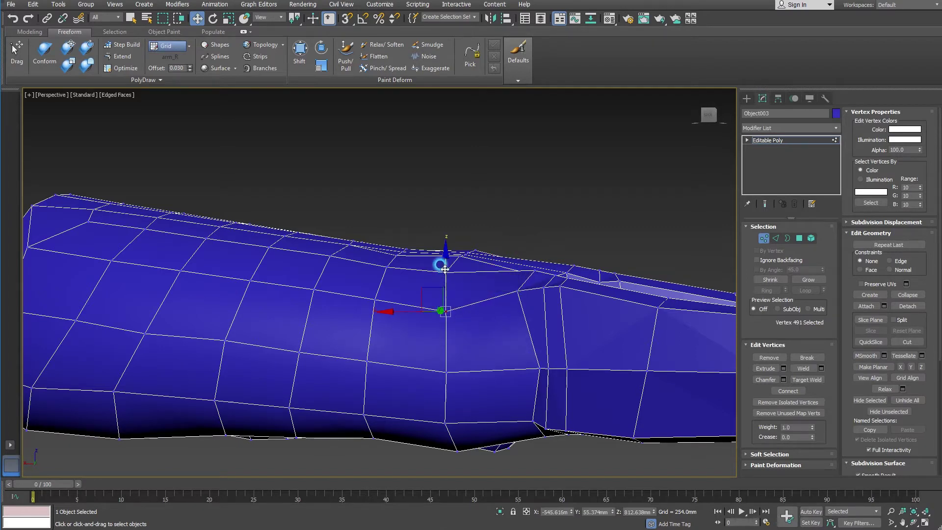
pyautogui.moveTo(442, 263)
pyautogui.mouseDown()
pyautogui.moveTo(446, 251)
pyautogui.moveTo(413, 284)
pyautogui.mouseUp()
pyautogui.click(372, 297)
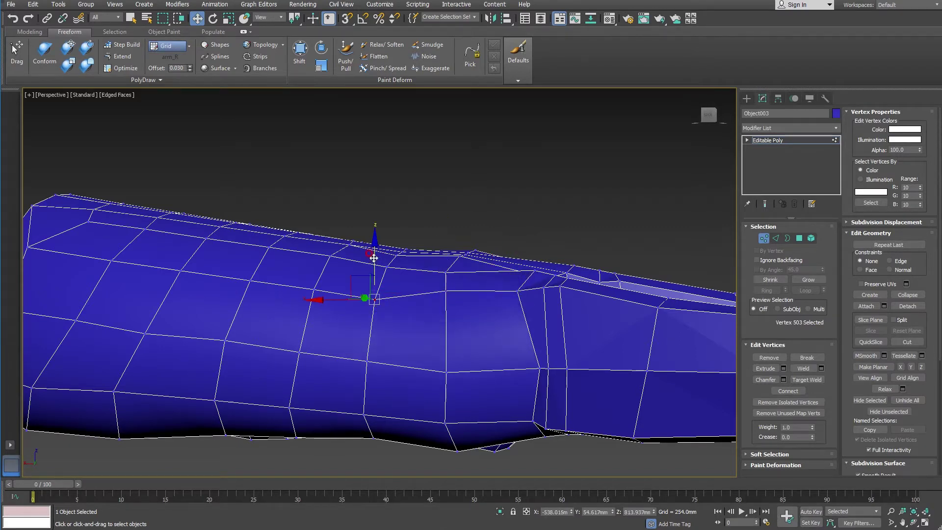
pyautogui.moveTo(372, 243)
pyautogui.mouseDown()
pyautogui.moveTo(402, 244)
pyautogui.moveTo(404, 265)
pyautogui.mouseUp()
pyautogui.click(442, 270)
pyautogui.click(384, 265)
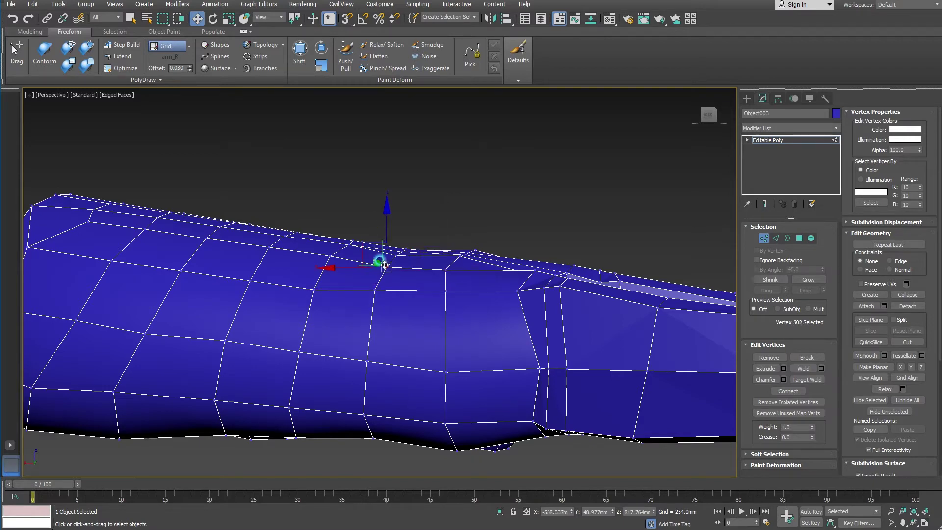
# Orbit around the arm to check its underside and top profile.
pyautogui.scroll(-5, 505, 358)
pyautogui.scroll(1, 506, 352)
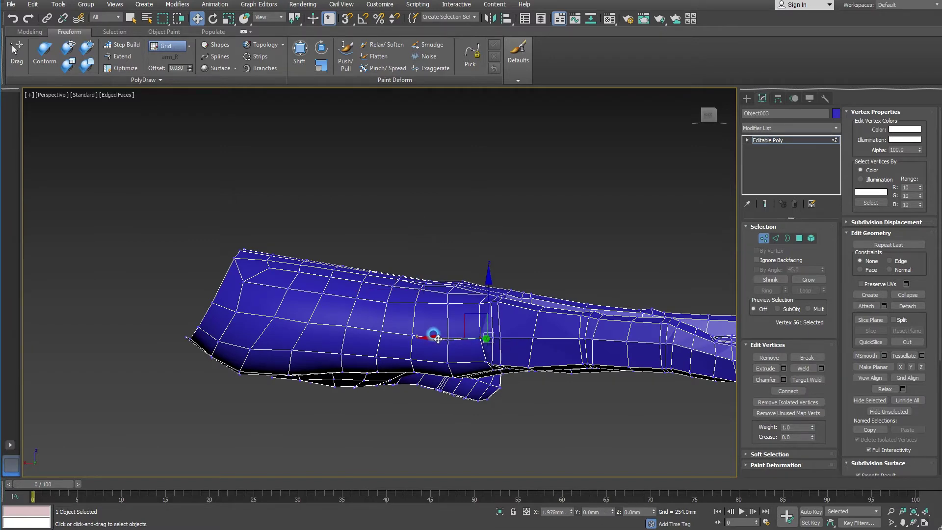
pyautogui.moveTo(437, 338)
pyautogui.keyDown('alt'); pyautogui.mouseDown(button='middle')
pyautogui.moveTo(510, 374)
pyautogui.moveTo(485, 359)
pyautogui.mouseUp(button='middle'); pyautogui.keyUp('alt')
pyautogui.scroll(6, 508, 373)
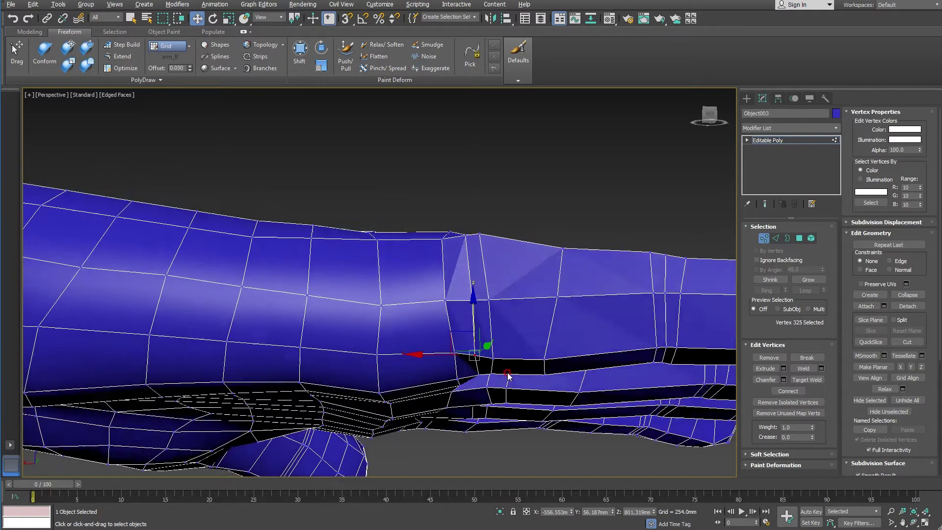
pyautogui.moveTo(473, 319)
pyautogui.keyDown('alt'); pyautogui.mouseDown(button='middle')
pyautogui.moveTo(510, 315)
pyautogui.moveTo(519, 252)
pyautogui.moveTo(519, 405)
pyautogui.moveTo(429, 410)
pyautogui.moveTo(369, 396)
pyautogui.moveTo(213, 385)
pyautogui.moveTo(454, 412)
pyautogui.moveTo(441, 403)
pyautogui.moveTo(702, 125)
pyautogui.mouseUp(button='middle'); pyautogui.keyUp('alt')
# Leave vertex editing and select the open wrist border in Border mode.
pyautogui.scroll(-5, 440, 403)
pyautogui.click(746, 140)
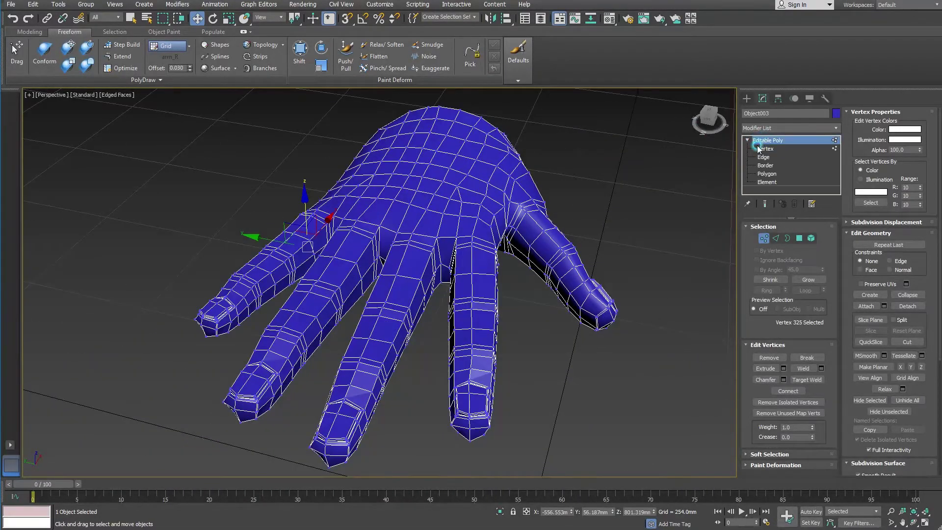
pyautogui.moveTo(651, 330)
pyautogui.keyDown('alt'); pyautogui.mouseDown(button='middle')
pyautogui.moveTo(557, 308)
pyautogui.moveTo(593, 369)
pyautogui.moveTo(524, 361)
pyautogui.moveTo(530, 353)
pyautogui.moveTo(530, 391)
pyautogui.moveTo(490, 410)
pyautogui.moveTo(477, 357)
pyautogui.moveTo(489, 269)
pyautogui.moveTo(498, 291)
pyautogui.moveTo(480, 332)
pyautogui.moveTo(481, 366)
pyautogui.moveTo(441, 415)
pyautogui.moveTo(430, 368)
pyautogui.moveTo(446, 343)
pyautogui.moveTo(466, 333)
pyautogui.mouseUp(button='middle'); pyautogui.keyUp('alt')
pyautogui.moveTo(573, 252)
pyautogui.keyDown('alt'); pyautogui.mouseDown(button='middle')
pyautogui.moveTo(519, 275)
pyautogui.moveTo(518, 302)
pyautogui.moveTo(734, 158)
pyautogui.mouseUp(button='middle'); pyautogui.keyUp('alt')
pyautogui.click(764, 157)
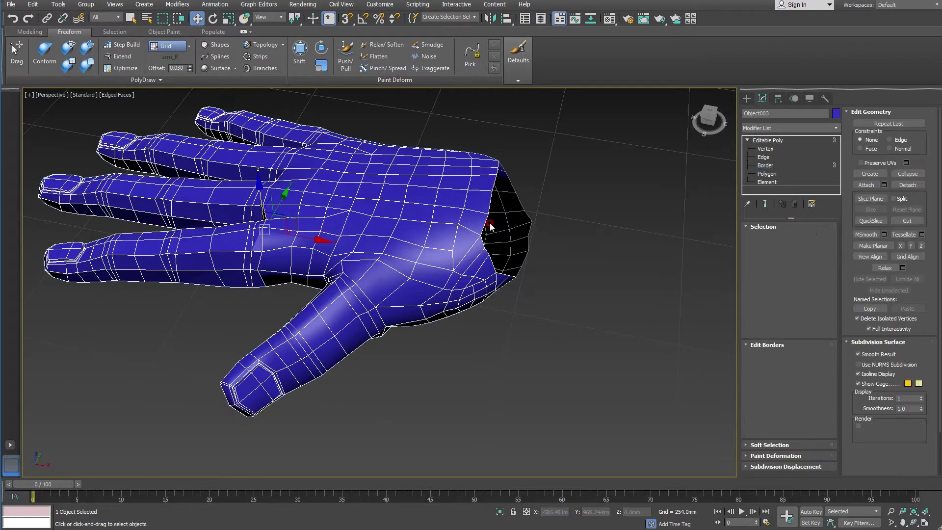
pyautogui.click(765, 166)
pyautogui.click(484, 222)
# Switch to the four-viewport layout and open the Editable Poly's Display settings.
pyautogui.hotkey('alt', 'w')
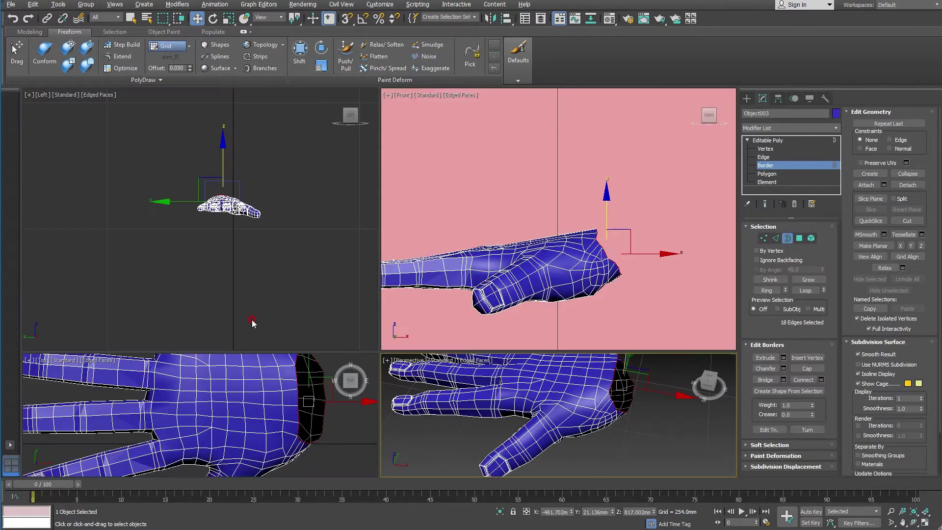
pyautogui.click(662, 332)
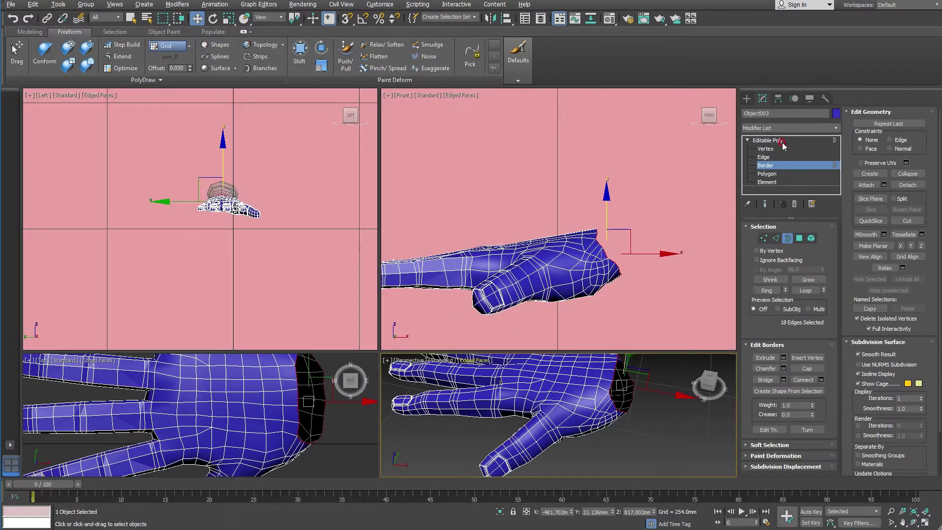
pyautogui.click(783, 142)
pyautogui.click(809, 98)
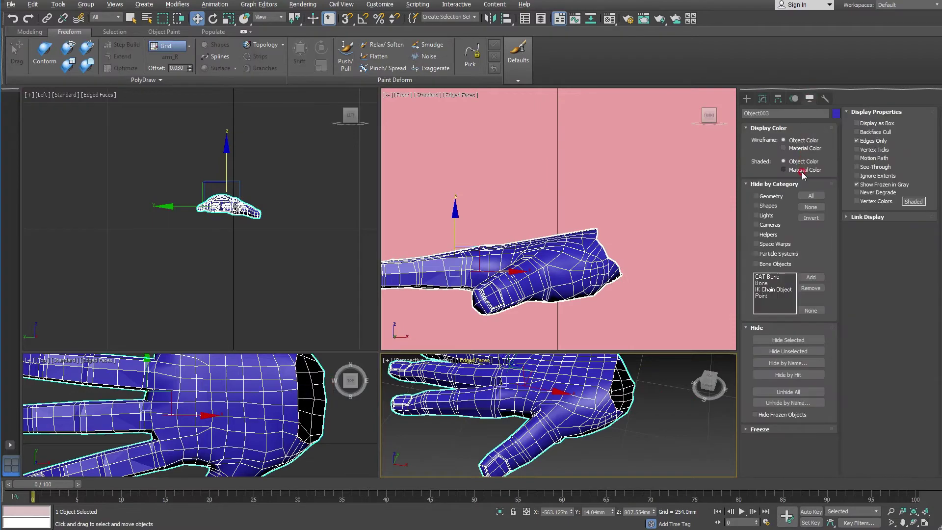
# Shade the hand with its object colour and return to a single side-on perspective view.
pyautogui.click(801, 170)
pyautogui.moveTo(579, 388); pyautogui.dragTo(561, 393, button='middle')
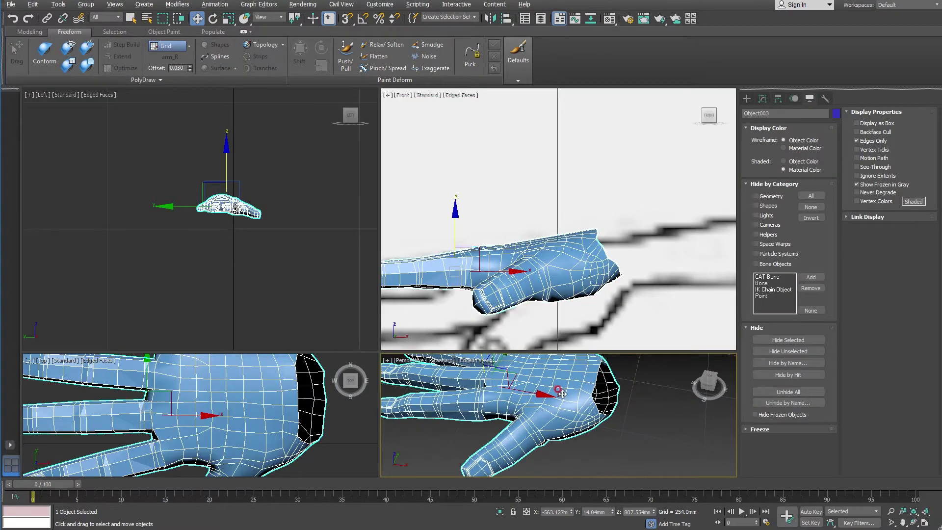
pyautogui.hotkey('alt', 'w')
pyautogui.moveTo(404, 350)
pyautogui.keyDown('alt'); pyautogui.mouseDown(button='middle')
pyautogui.moveTo(393, 359)
pyautogui.moveTo(440, 319)
pyautogui.moveTo(416, 322)
pyautogui.moveTo(384, 349)
pyautogui.mouseUp(button='middle'); pyautogui.keyUp('alt')
pyautogui.scroll(-3, 393, 359)
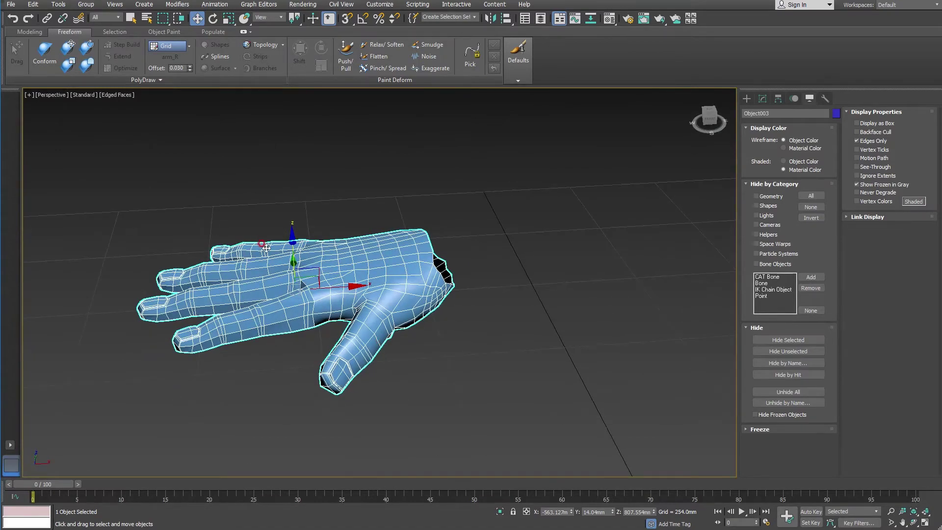
pyautogui.keyDown('alt'); pyautogui.moveTo(266, 248); pyautogui.dragTo(478, 364, button='middle'); pyautogui.keyUp('alt')
pyautogui.scroll(3, 432, 358)
pyautogui.keyDown('alt'); pyautogui.moveTo(384, 350); pyautogui.dragTo(323, 351, button='middle'); pyautogui.keyUp('alt')
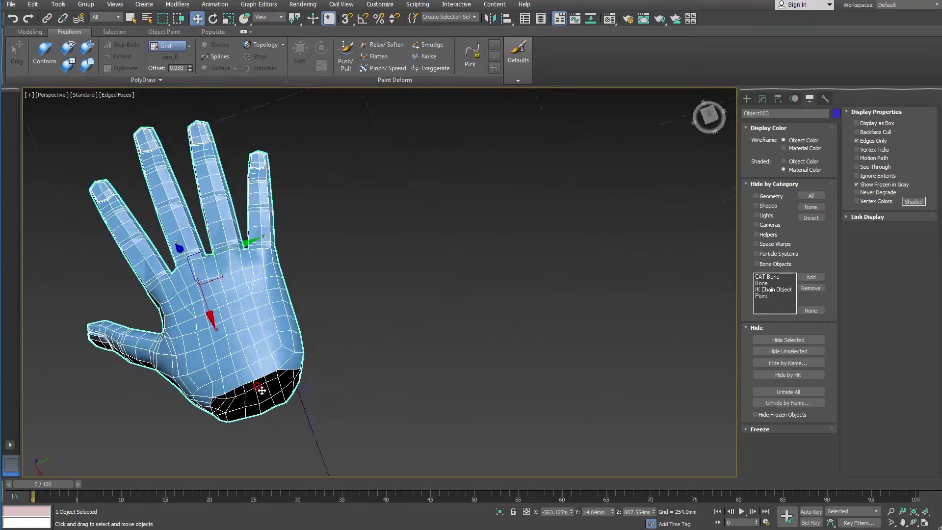
pyautogui.moveTo(261, 390)
pyautogui.keyDown('alt'); pyautogui.mouseDown(button='middle')
pyautogui.moveTo(259, 362)
pyautogui.moveTo(273, 330)
pyautogui.moveTo(316, 326)
pyautogui.moveTo(319, 333)
pyautogui.mouseUp(button='middle'); pyautogui.keyUp('alt')
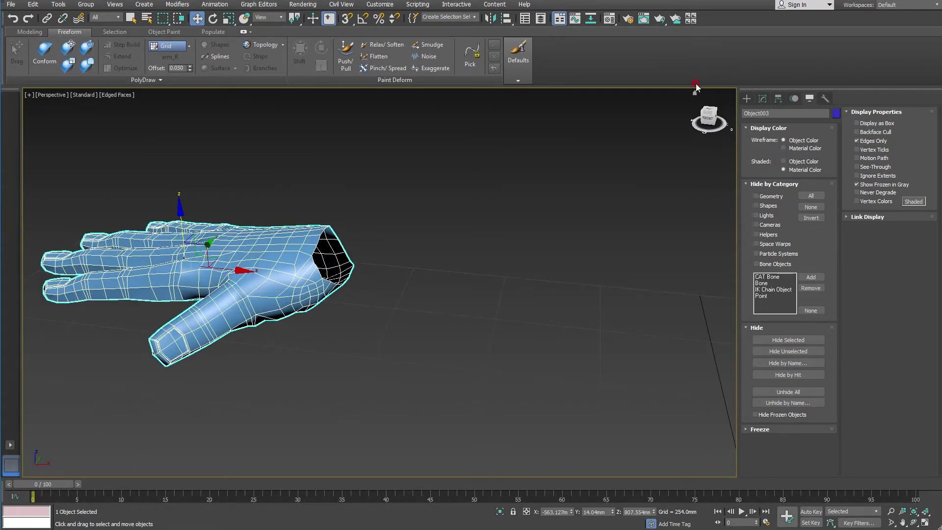
# Collapse the ribbon, select the wrist border in Border mode, and maximize the Front view.
pyautogui.click(249, 32)
pyautogui.click(244, 33)
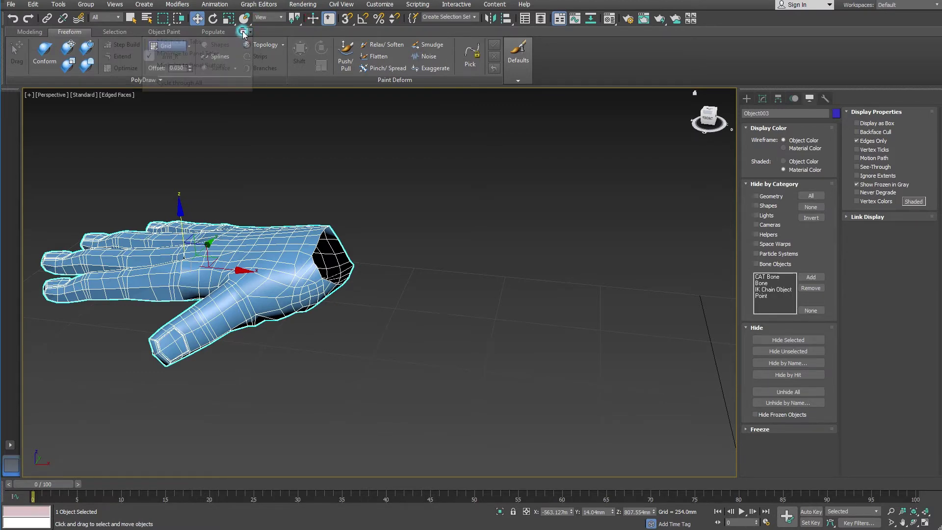
pyautogui.click(763, 58)
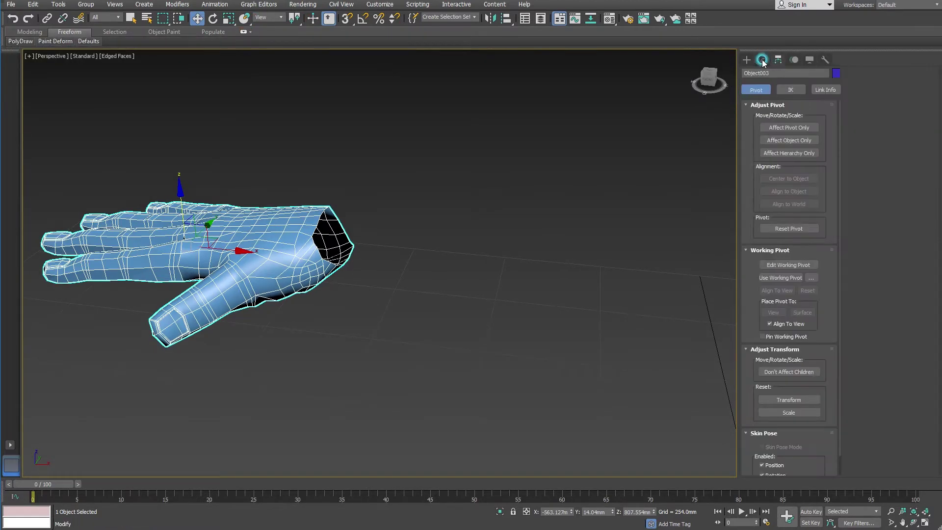
pyautogui.click(764, 127)
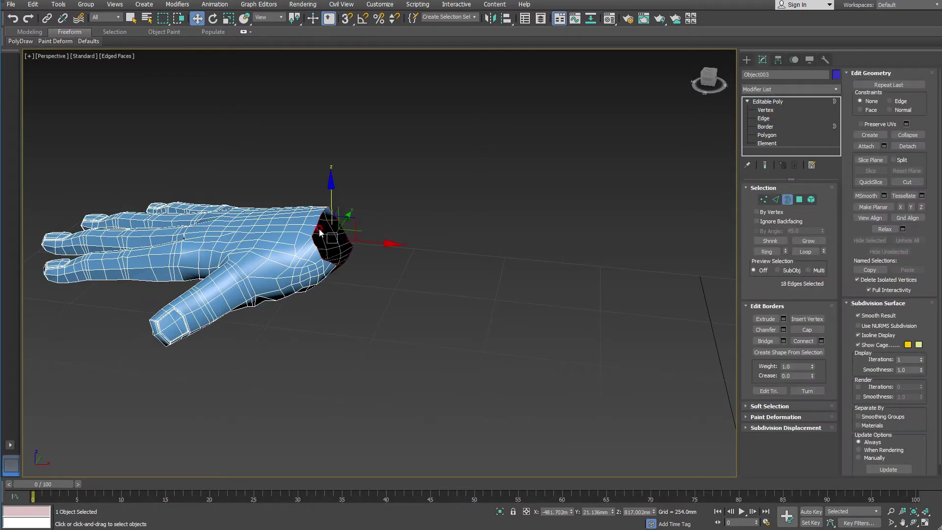
pyautogui.click(314, 230)
pyautogui.keyDown('alt'); pyautogui.moveTo(317, 236); pyautogui.dragTo(350, 296, button='middle'); pyautogui.keyUp('alt')
pyautogui.hotkey('alt', 'w')
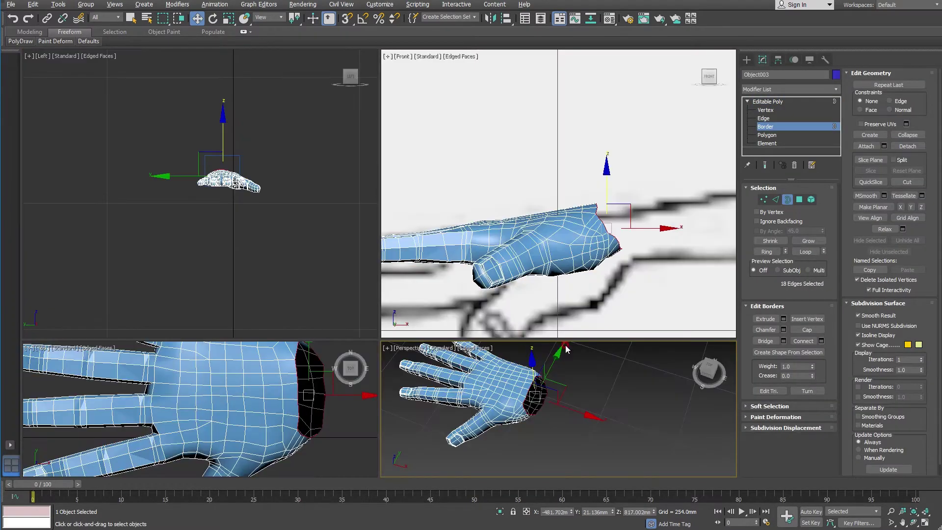
pyautogui.scroll(2, 611, 263)
pyautogui.scroll(2, 491, 260)
pyautogui.hotkey('alt', 'w')
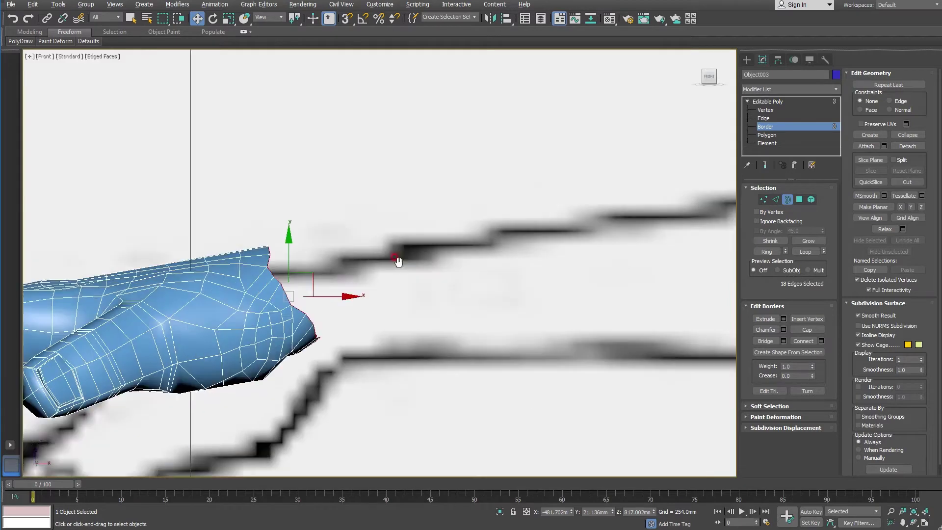
# Extrude the wrist border outward into new faces and tilt the new end slightly.
pyautogui.moveTo(376, 273)
pyautogui.keyDown('shift'); pyautogui.mouseDown()
pyautogui.moveTo(404, 273)
pyautogui.moveTo(324, 271)
pyautogui.mouseUp(); pyautogui.keyUp('shift')
pyautogui.press('r')
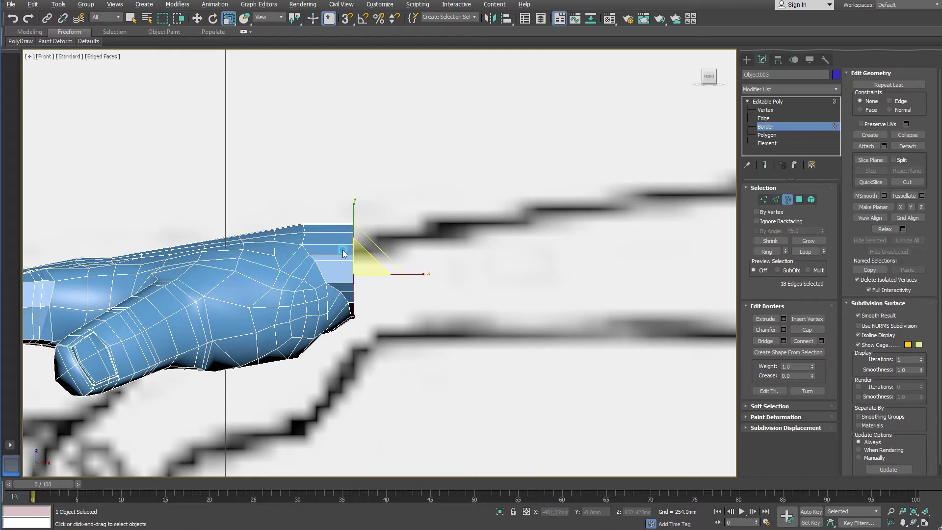
pyautogui.press('e')
pyautogui.moveTo(399, 238)
pyautogui.mouseDown()
pyautogui.moveTo(389, 231)
pyautogui.moveTo(370, 249)
pyautogui.mouseUp()
pyautogui.press('w')
pyautogui.hotkey('alt', 'w')
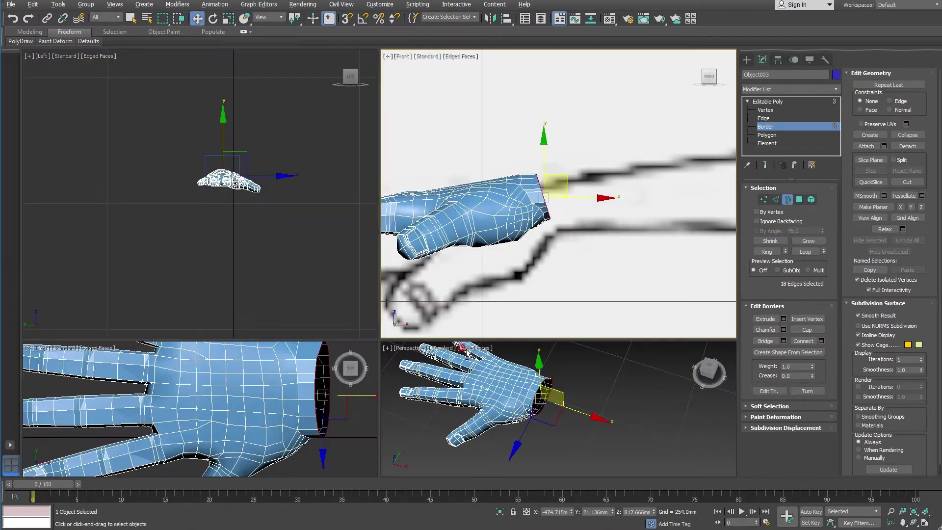
pyautogui.middleClick(490, 376)
pyautogui.hotkey('alt', 'w')
# Frame the wrist and nudge individual vertices around the new wrist section in Vertex mode.
pyautogui.press('z')
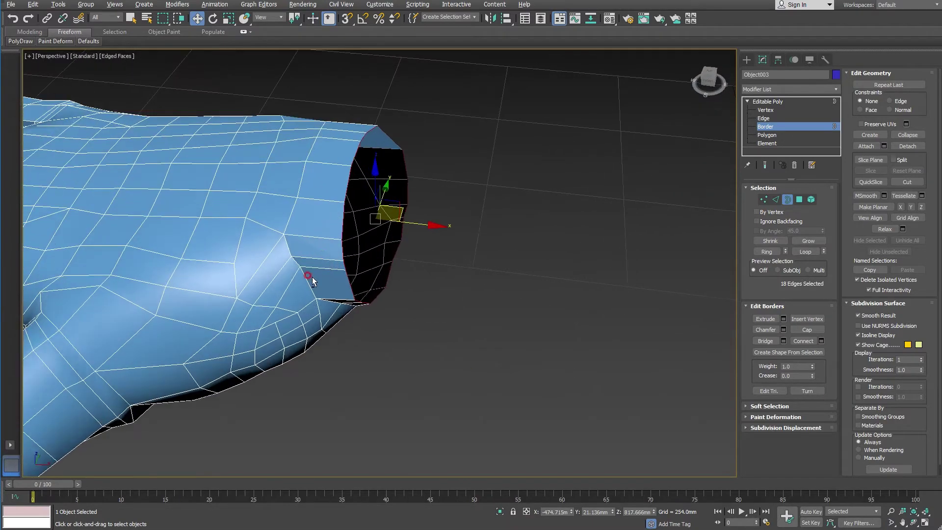
pyautogui.click(889, 110)
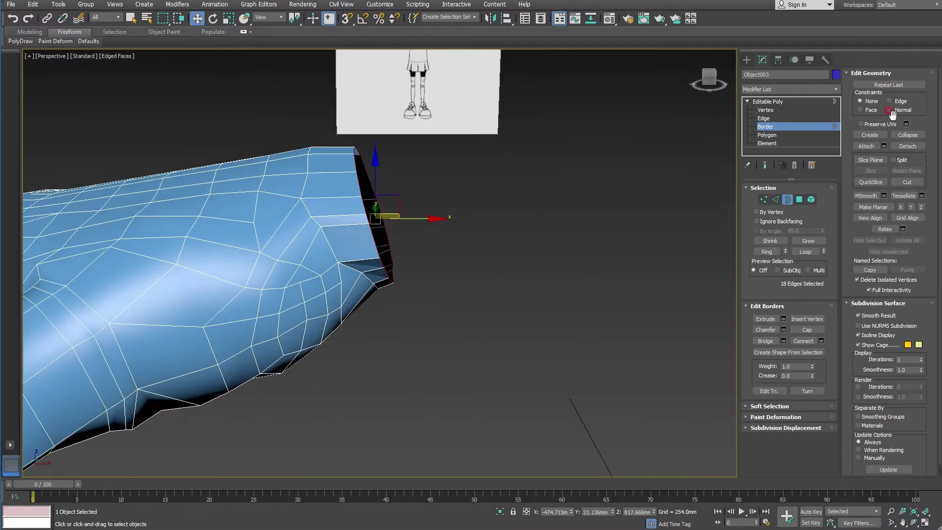
pyautogui.click(764, 112)
pyautogui.moveTo(389, 353)
pyautogui.keyDown('alt'); pyautogui.mouseDown(button='middle')
pyautogui.moveTo(431, 330)
pyautogui.moveTo(409, 327)
pyautogui.moveTo(414, 262)
pyautogui.mouseUp(button='middle'); pyautogui.keyUp('alt')
pyautogui.click(372, 206)
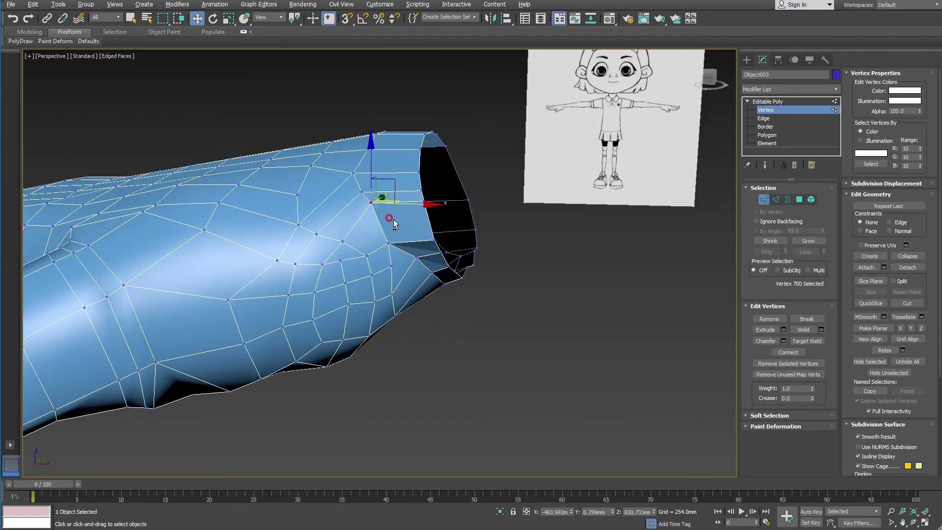
pyautogui.moveTo(394, 223)
pyautogui.keyDown('alt'); pyautogui.mouseDown(button='middle')
pyautogui.moveTo(393, 191)
pyautogui.moveTo(414, 288)
pyautogui.moveTo(375, 290)
pyautogui.moveTo(386, 263)
pyautogui.mouseUp(button='middle'); pyautogui.keyUp('alt')
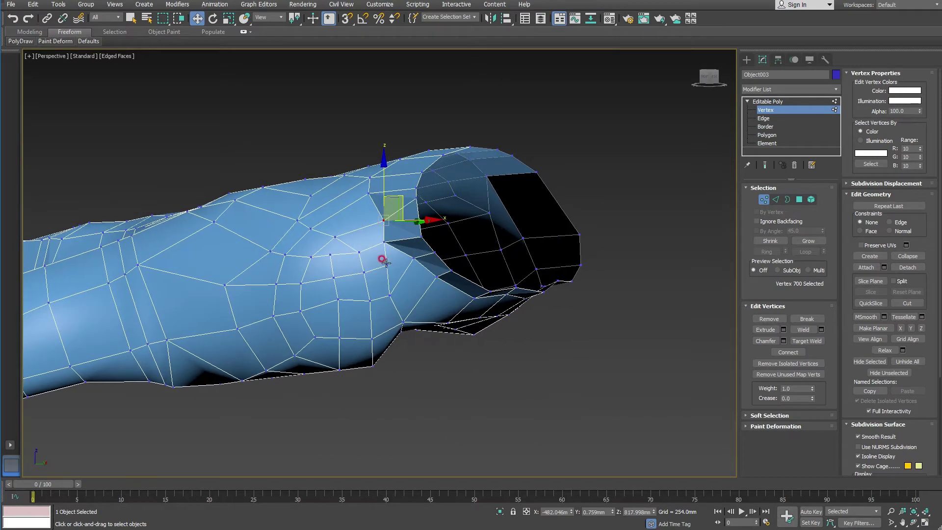
pyautogui.keyDown('ctrl'); pyautogui.click(400, 274); pyautogui.keyUp('ctrl')
pyautogui.moveTo(408, 257); pyautogui.dragTo(400, 261)
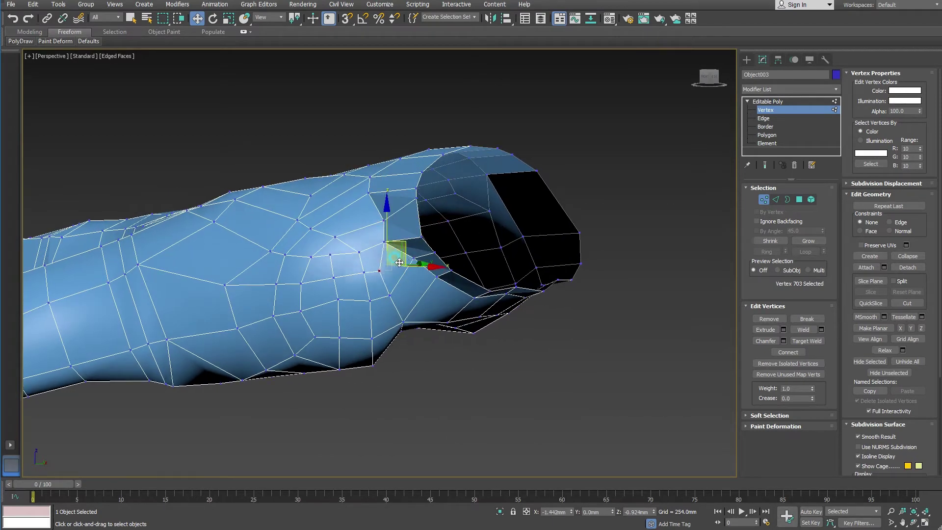
pyautogui.moveTo(399, 263)
pyautogui.keyDown('alt'); pyautogui.mouseDown(button='middle')
pyautogui.moveTo(388, 308)
pyautogui.moveTo(417, 267)
pyautogui.moveTo(430, 286)
pyautogui.moveTo(418, 283)
pyautogui.mouseUp(button='middle'); pyautogui.keyUp('alt')
pyautogui.click(410, 245)
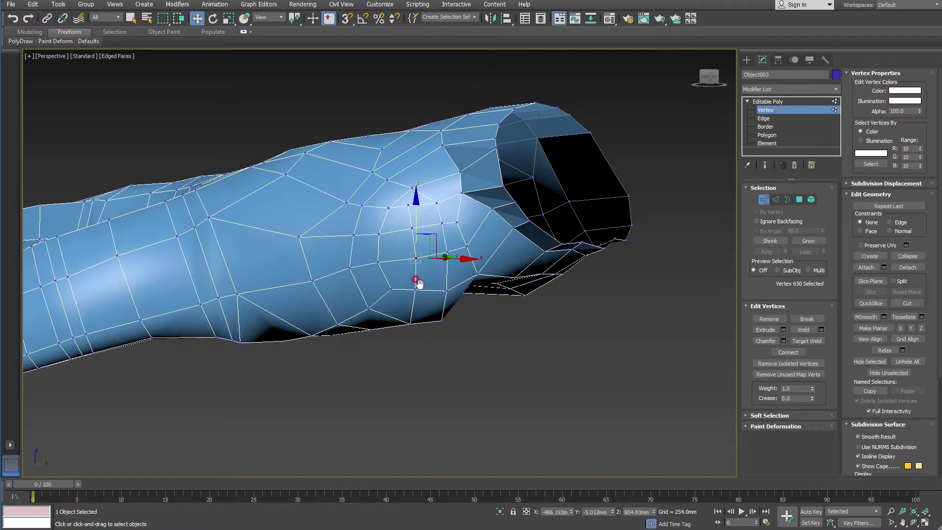
pyautogui.moveTo(367, 311)
pyautogui.keyDown('alt'); pyautogui.mouseDown(button='middle')
pyautogui.moveTo(377, 261)
pyautogui.moveTo(378, 290)
pyautogui.mouseUp(button='middle'); pyautogui.keyUp('alt')
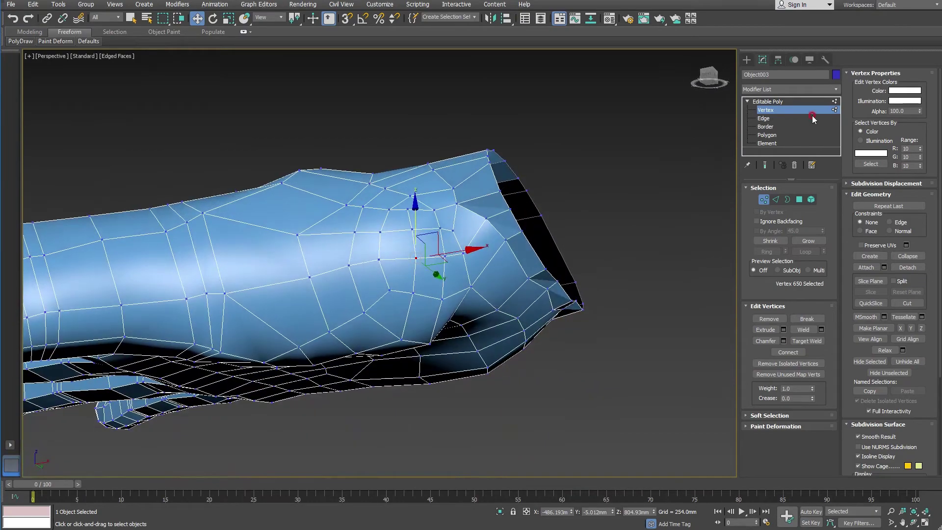
pyautogui.moveTo(634, 331)
pyautogui.keyDown('alt'); pyautogui.mouseDown(button='middle')
pyautogui.moveTo(613, 332)
pyautogui.moveTo(610, 322)
pyautogui.moveTo(625, 329)
pyautogui.mouseUp(button='middle'); pyautogui.keyUp('alt')
# At Edge level, pick an edge and a short edge chain near the wrist.
pyautogui.click(761, 129)
pyautogui.press('2')
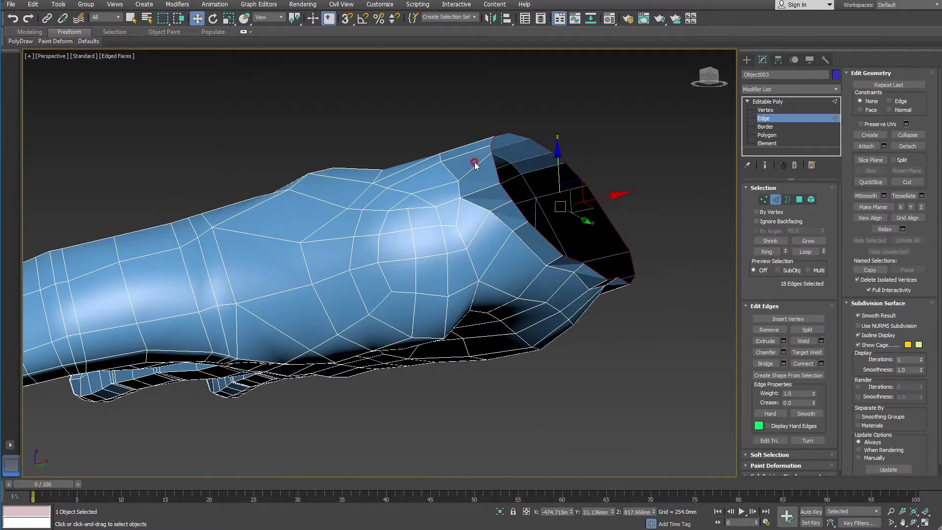
pyautogui.click(477, 165)
pyautogui.doubleClick(462, 289)
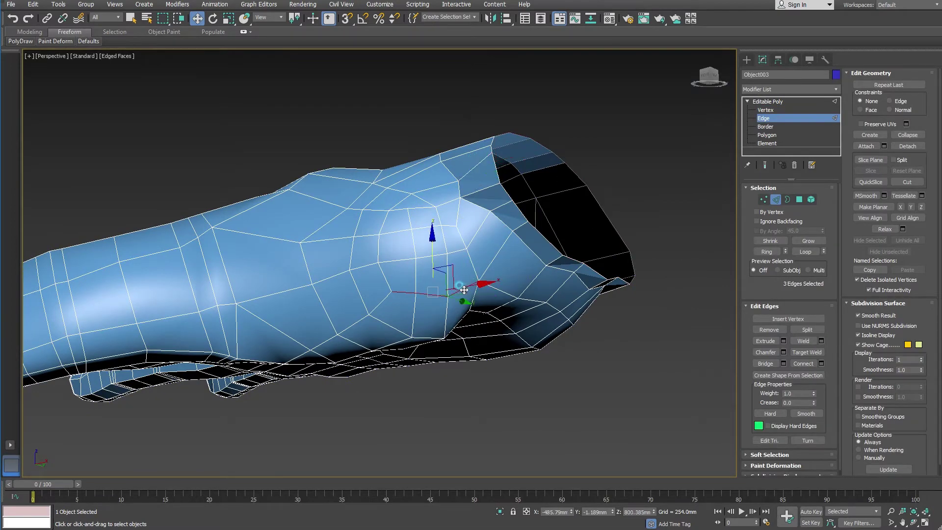
pyautogui.keyDown('alt'); pyautogui.moveTo(387, 281); pyautogui.dragTo(412, 274, button='middle'); pyautogui.keyUp('alt')
pyautogui.click(646, 179)
pyautogui.moveTo(646, 179); pyautogui.dragTo(619, 189, button='middle')
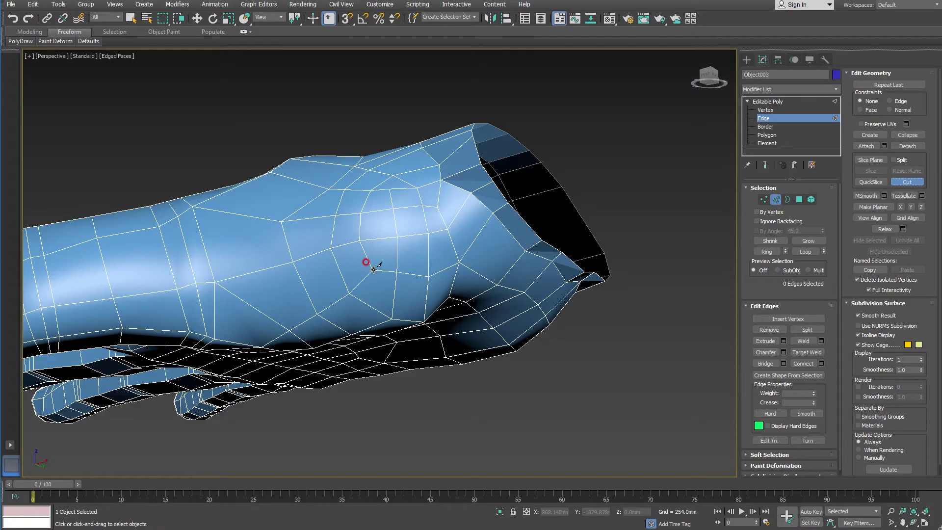
pyautogui.moveTo(373, 270)
pyautogui.keyDown('alt'); pyautogui.mouseDown(button='middle')
pyautogui.moveTo(391, 311)
pyautogui.moveTo(387, 296)
pyautogui.moveTo(496, 307)
pyautogui.moveTo(431, 280)
pyautogui.moveTo(416, 248)
pyautogui.mouseUp(button='middle'); pyautogui.keyUp('alt')
# Select a four-edge chain running across the back of the hand, then deselect it.
pyautogui.press('w')
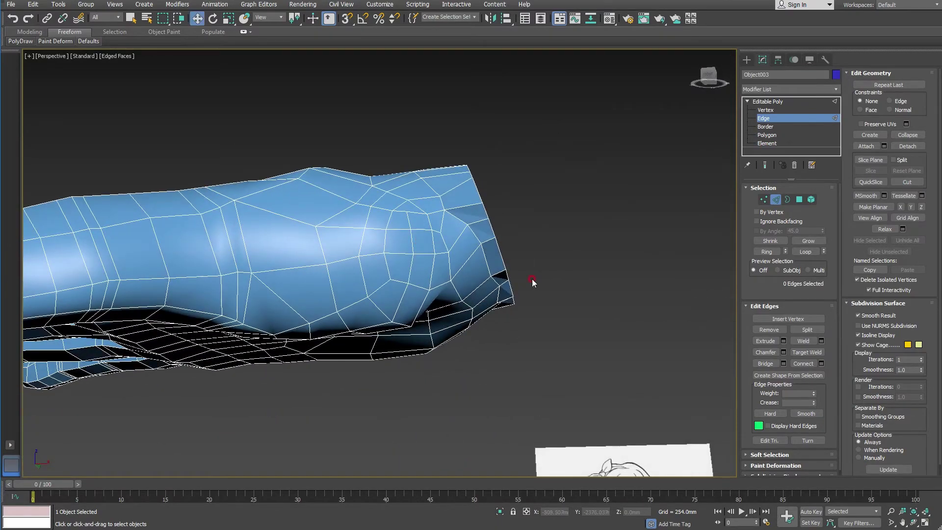
pyautogui.moveTo(532, 282)
pyautogui.keyDown('alt'); pyautogui.mouseDown(button='middle')
pyautogui.moveTo(414, 237)
pyautogui.moveTo(389, 191)
pyautogui.moveTo(385, 204)
pyautogui.mouseUp(button='middle'); pyautogui.keyUp('alt')
pyautogui.click(370, 187)
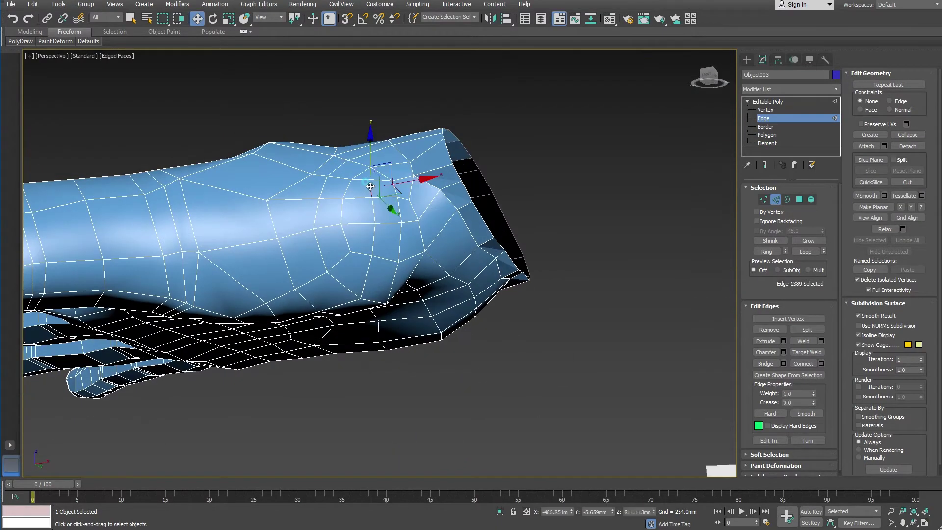
pyautogui.keyDown('ctrl'); pyautogui.click(371, 205); pyautogui.keyUp('ctrl')
pyautogui.keyDown('ctrl'); pyautogui.click(377, 236); pyautogui.keyUp('ctrl')
pyautogui.keyDown('ctrl'); pyautogui.click(365, 272); pyautogui.keyUp('ctrl')
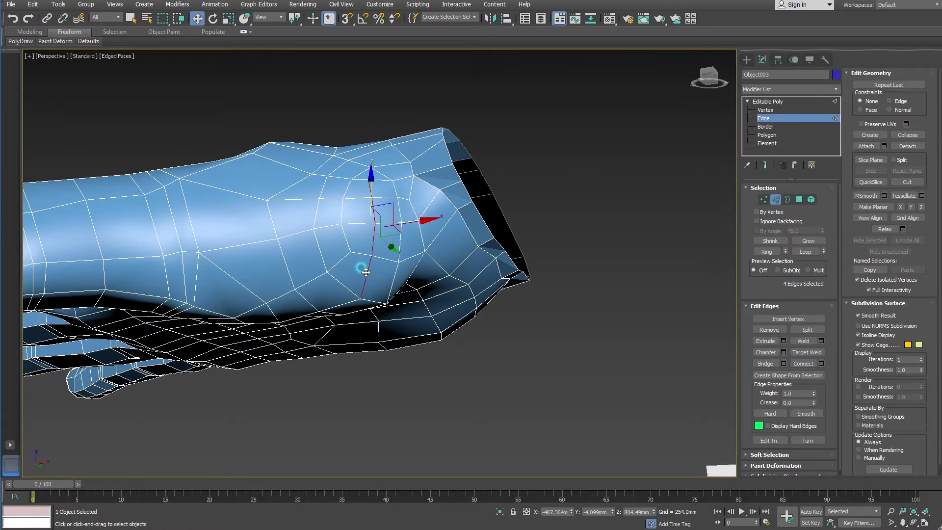
pyautogui.click(452, 355)
pyautogui.moveTo(447, 343)
pyautogui.keyDown('alt'); pyautogui.mouseDown(button='middle')
pyautogui.moveTo(353, 257)
pyautogui.moveTo(342, 293)
pyautogui.moveTo(357, 294)
pyautogui.moveTo(371, 255)
pyautogui.moveTo(364, 273)
pyautogui.mouseUp(button='middle'); pyautogui.keyUp('alt')
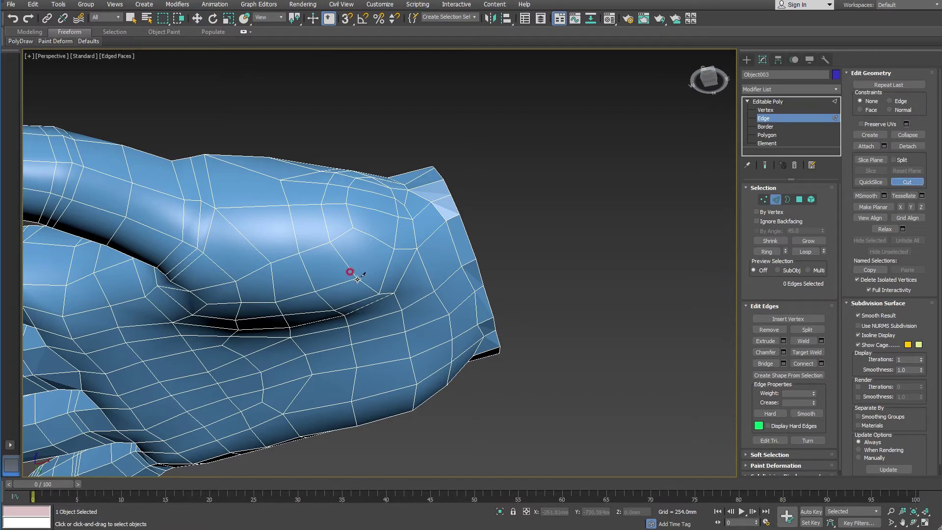
# Select three edges in a line near the wrist, then clear the selection.
pyautogui.rightClick(392, 250)
pyautogui.moveTo(392, 250)
pyautogui.keyDown('alt'); pyautogui.mouseDown(button='middle')
pyautogui.moveTo(473, 279)
pyautogui.moveTo(477, 333)
pyautogui.moveTo(465, 337)
pyautogui.moveTo(457, 306)
pyautogui.moveTo(456, 338)
pyautogui.mouseUp(button='middle'); pyautogui.keyUp('alt')
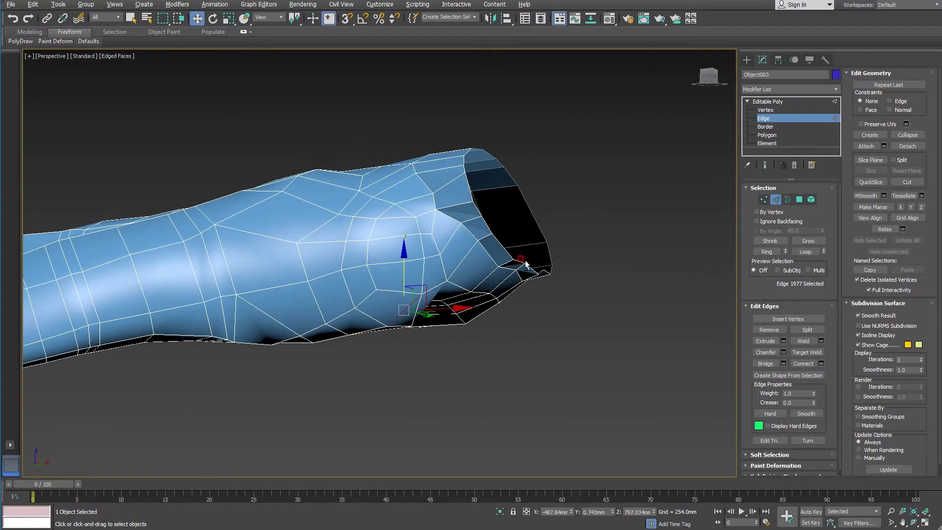
pyautogui.click(432, 218)
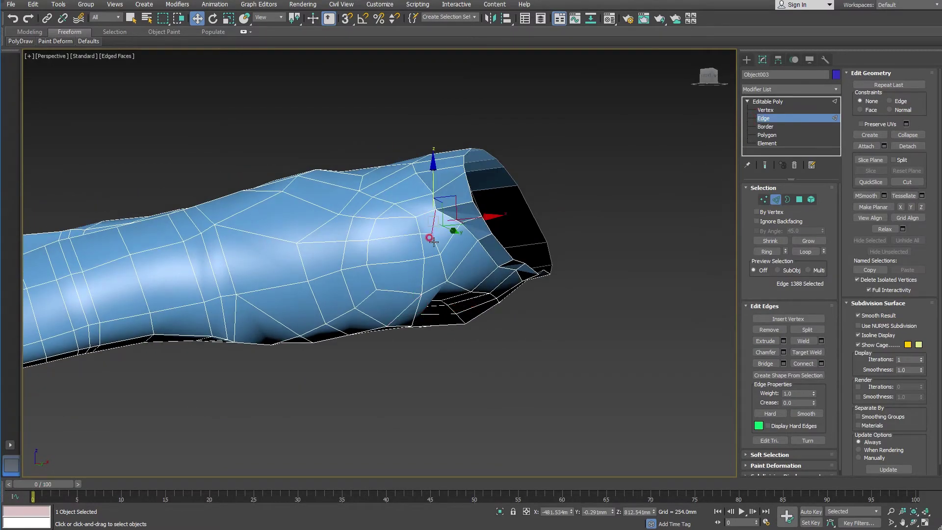
pyautogui.keyDown('ctrl'); pyautogui.click(432, 240); pyautogui.keyUp('ctrl')
pyautogui.keyDown('ctrl'); pyautogui.click(441, 263); pyautogui.keyUp('ctrl')
pyautogui.moveTo(440, 264)
pyautogui.keyDown('alt'); pyautogui.mouseDown(button='middle')
pyautogui.moveTo(437, 315)
pyautogui.moveTo(437, 291)
pyautogui.moveTo(425, 317)
pyautogui.moveTo(438, 325)
pyautogui.moveTo(418, 317)
pyautogui.moveTo(439, 317)
pyautogui.mouseUp(button='middle'); pyautogui.keyUp('alt')
pyautogui.click(438, 324)
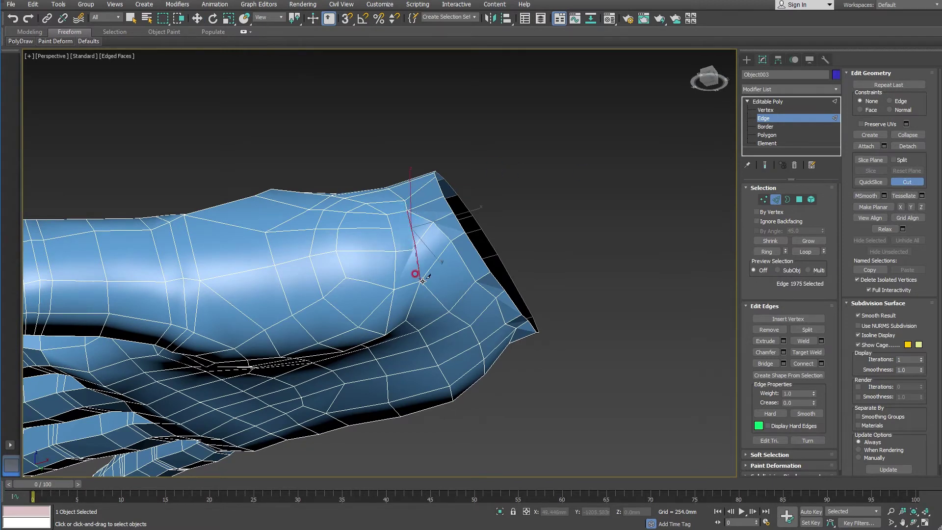
# Select two edges on top of the wrist and expand them to full loops.
pyautogui.moveTo(579, 297)
pyautogui.keyDown('alt'); pyautogui.mouseDown(button='middle')
pyautogui.moveTo(563, 330)
pyautogui.moveTo(581, 344)
pyautogui.mouseUp(button='middle'); pyautogui.keyUp('alt')
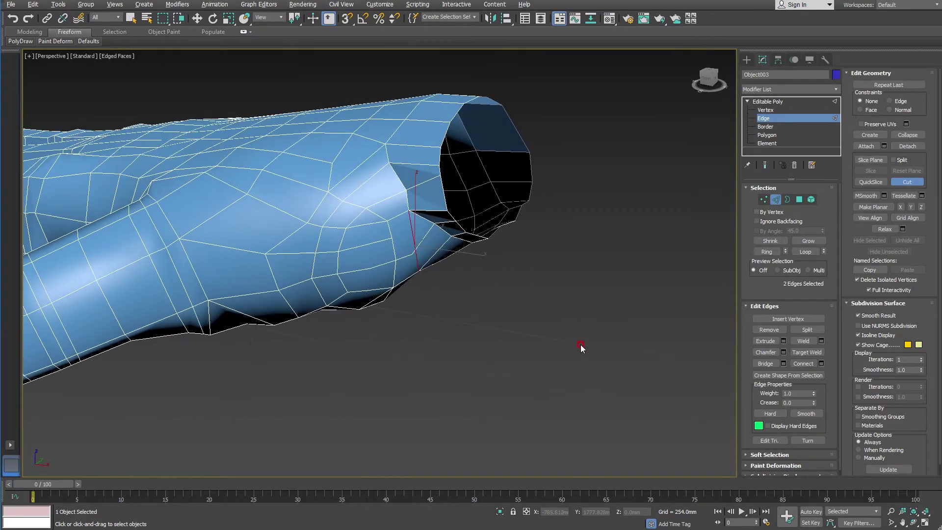
pyautogui.moveTo(432, 299)
pyautogui.keyDown('alt'); pyautogui.mouseDown(button='middle')
pyautogui.moveTo(451, 284)
pyautogui.moveTo(455, 310)
pyautogui.moveTo(457, 275)
pyautogui.mouseUp(button='middle'); pyautogui.keyUp('alt')
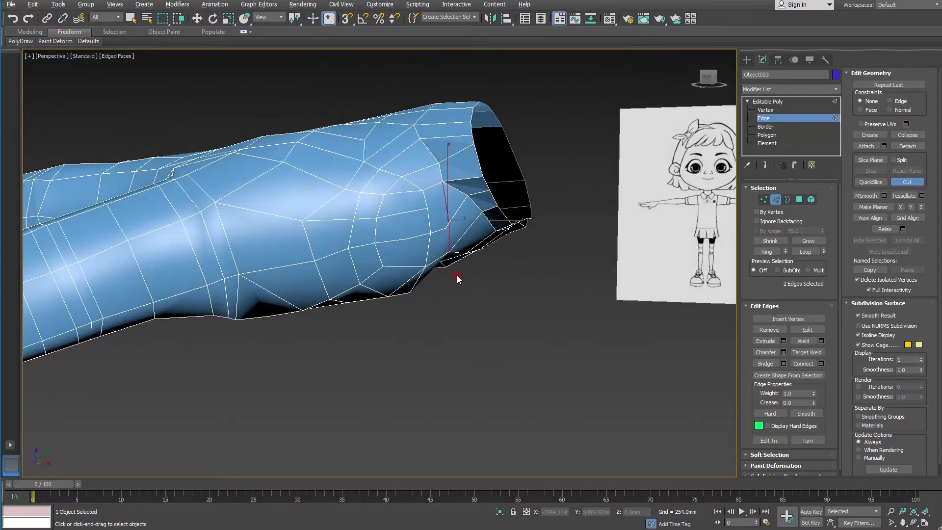
pyautogui.press('w')
pyautogui.click(456, 133)
pyautogui.keyDown('ctrl'); pyautogui.click(387, 168); pyautogui.keyUp('ctrl')
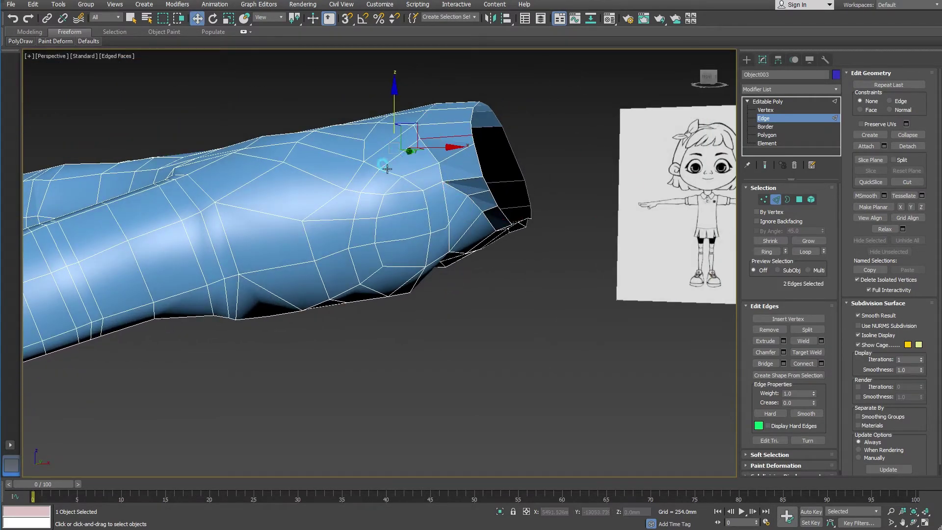
pyautogui.hotkey('alt', 'l')
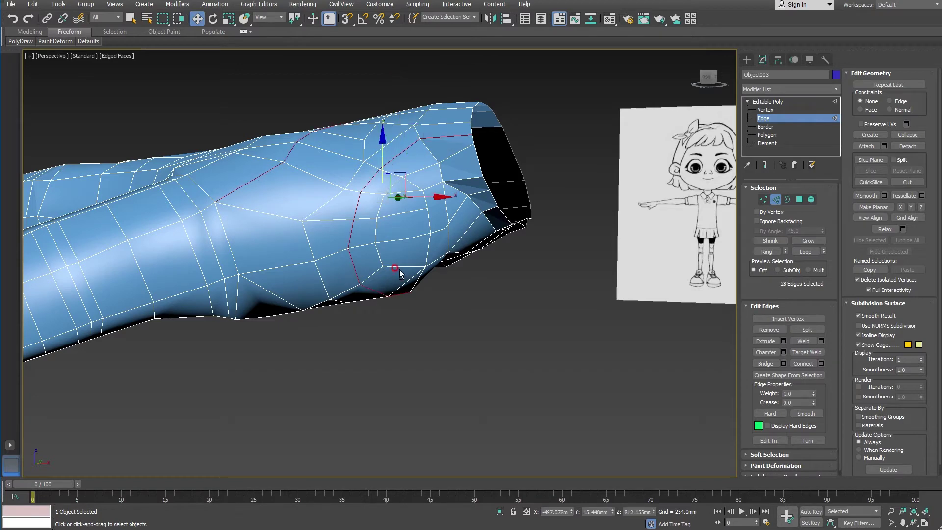
pyautogui.keyDown('alt'); pyautogui.moveTo(399, 271); pyautogui.dragTo(438, 149, button='middle'); pyautogui.keyUp('alt')
# Select a vertical chain of edges near the wrist, then clear the selection.
pyautogui.click(439, 149)
pyautogui.keyDown('ctrl'); pyautogui.click(407, 150); pyautogui.keyUp('ctrl')
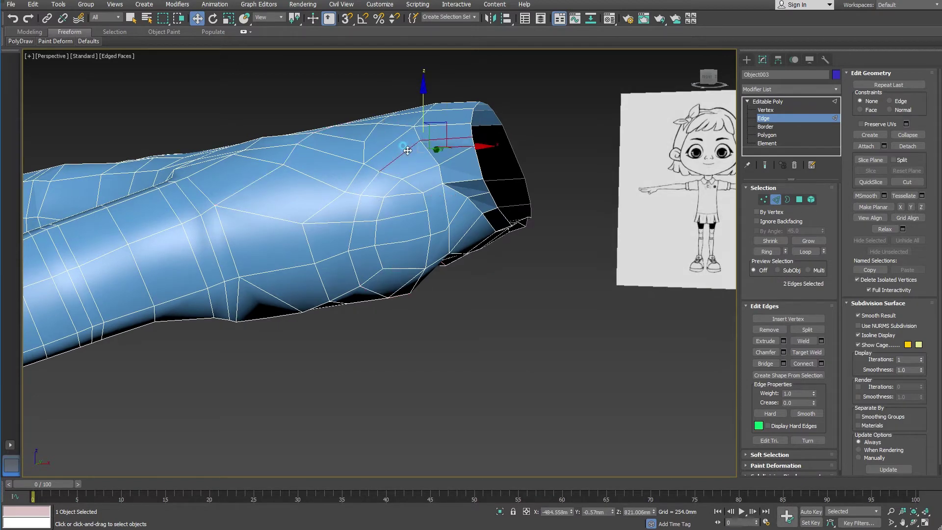
pyautogui.keyDown('ctrl'); pyautogui.click(363, 186); pyautogui.keyUp('ctrl')
pyautogui.keyDown('ctrl'); pyautogui.click(355, 213); pyautogui.keyUp('ctrl')
pyautogui.keyDown('ctrl'); pyautogui.click(349, 228); pyautogui.keyUp('ctrl')
pyautogui.keyDown('ctrl'); pyautogui.click(346, 253); pyautogui.keyUp('ctrl')
pyautogui.keyDown('alt'); pyautogui.moveTo(346, 253); pyautogui.dragTo(403, 284, button='middle'); pyautogui.keyUp('alt')
pyautogui.keyDown('ctrl'); pyautogui.click(380, 275); pyautogui.keyUp('ctrl')
pyautogui.keyDown('ctrl'); pyautogui.click(390, 284); pyautogui.keyUp('ctrl')
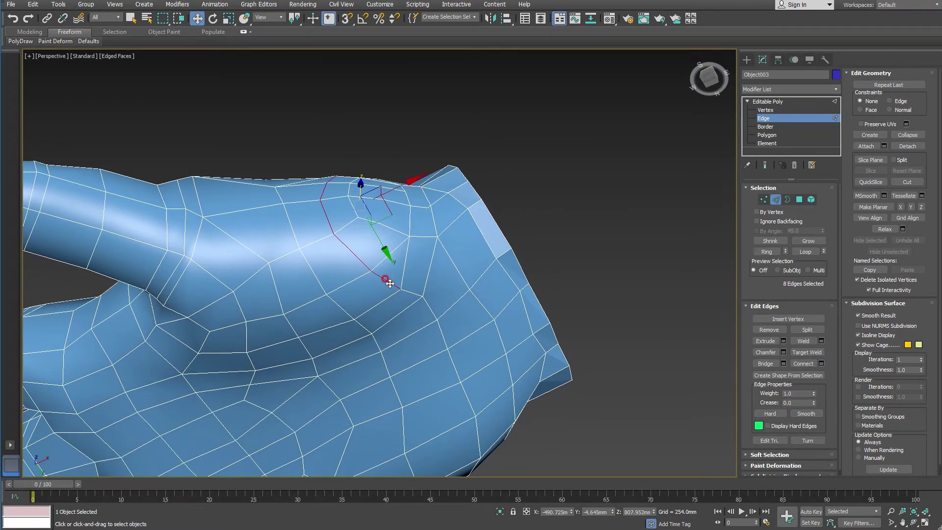
pyautogui.hotkey('ctrl', 'd')
pyautogui.moveTo(396, 288)
pyautogui.keyDown('alt'); pyautogui.mouseDown(button='middle')
pyautogui.moveTo(393, 269)
pyautogui.moveTo(418, 343)
pyautogui.moveTo(455, 276)
pyautogui.moveTo(602, 208)
pyautogui.mouseUp(button='middle'); pyautogui.keyUp('alt')
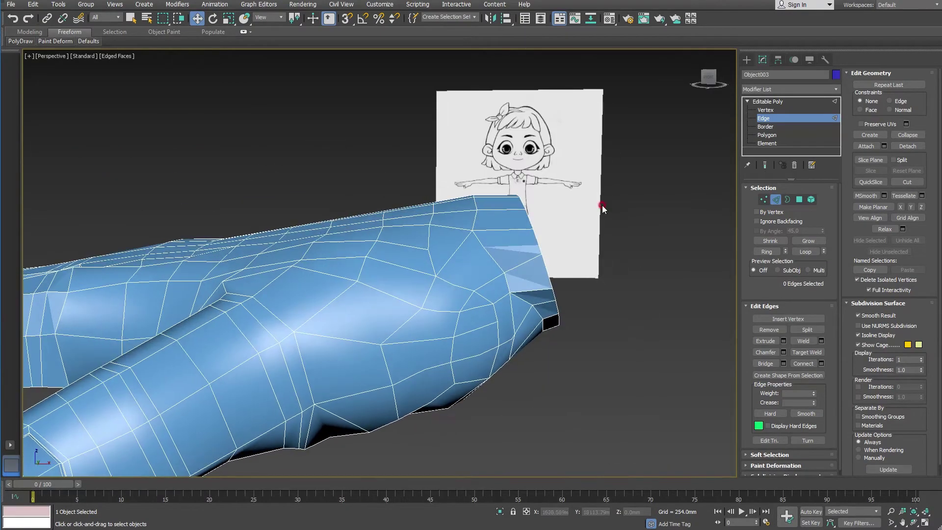
# At Vertex level, undo the accidental spike and collapse edits near the wrist.
pyautogui.click(766, 111)
pyautogui.click(472, 338)
pyautogui.keyDown('alt'); pyautogui.moveTo(448, 275); pyautogui.dragTo(348, 166, button='middle'); pyautogui.keyUp('alt')
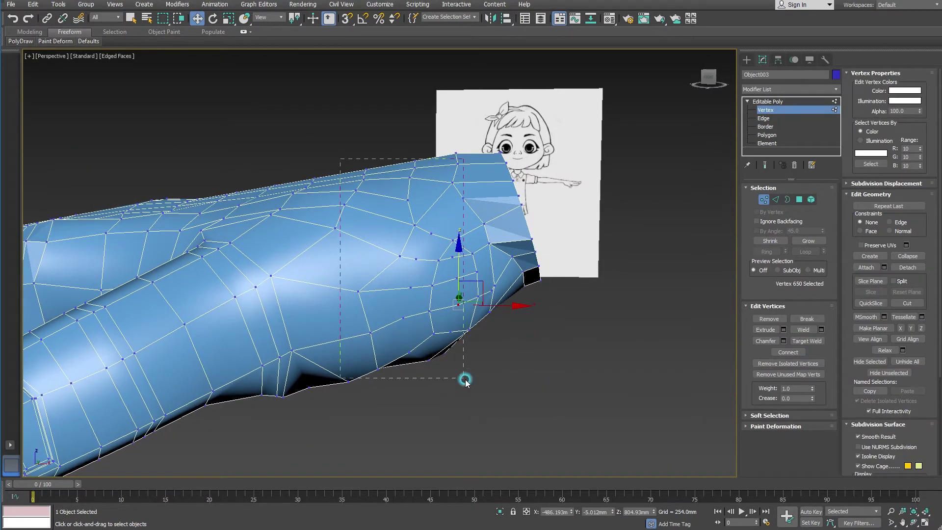
pyautogui.moveTo(341, 158); pyautogui.dragTo(498, 386)
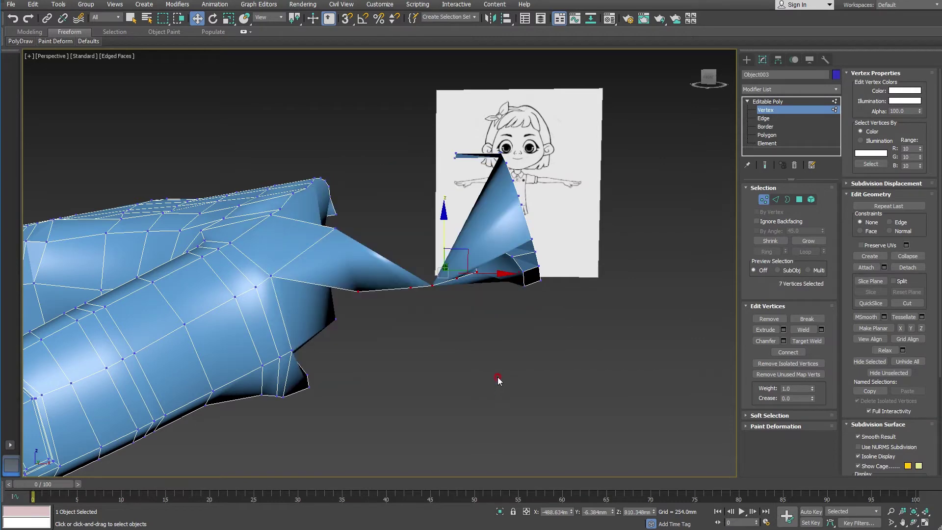
pyautogui.hotkey('ctrl', 'z')
pyautogui.hotkey('ctrl', 'y')
pyautogui.hotkey('ctrl', 'z')
pyautogui.moveTo(532, 292)
pyautogui.keyDown('alt'); pyautogui.mouseDown(button='middle')
pyautogui.moveTo(495, 323)
pyautogui.moveTo(254, 131)
pyautogui.mouseUp(button='middle'); pyautogui.keyUp('alt')
pyautogui.moveTo(458, 381); pyautogui.dragTo(459, 381)
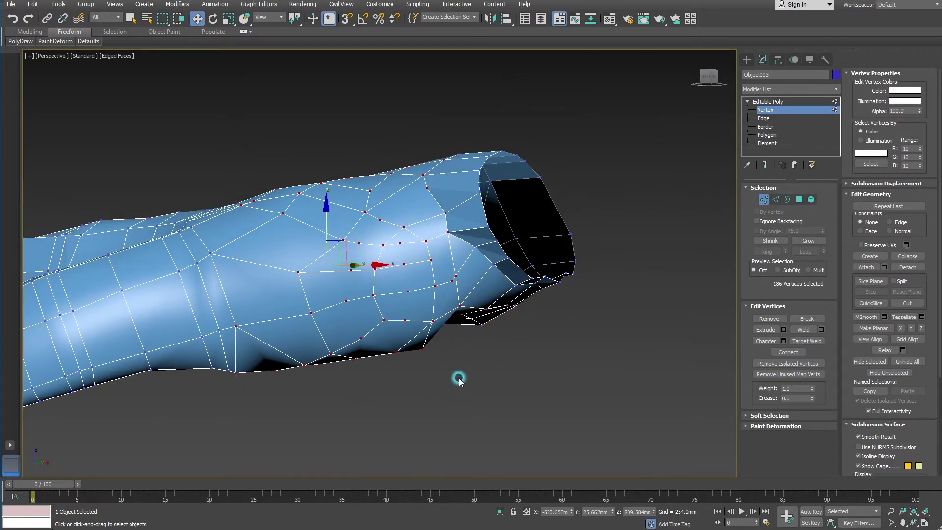
pyautogui.hotkey('ctrl', 'z')
pyautogui.keyDown('alt'); pyautogui.moveTo(452, 368); pyautogui.dragTo(422, 301, button='middle'); pyautogui.keyUp('alt')
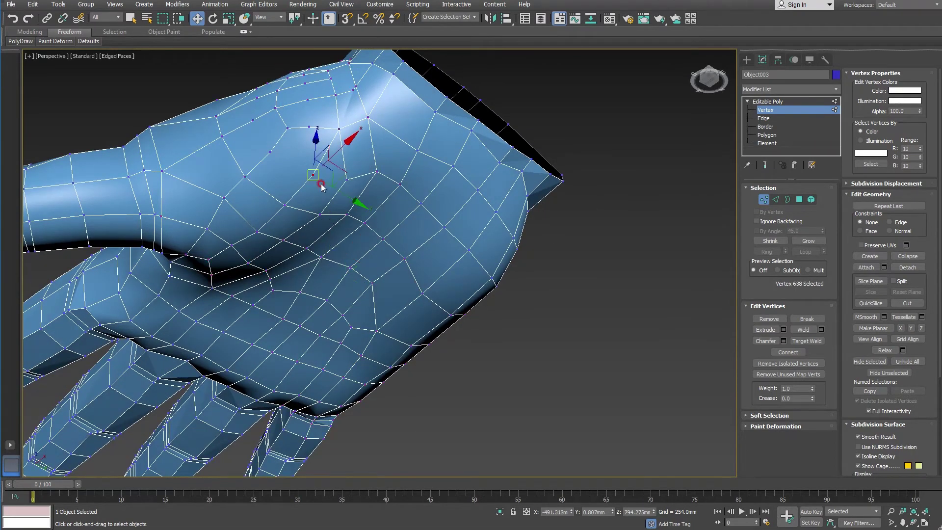
pyautogui.click(342, 184)
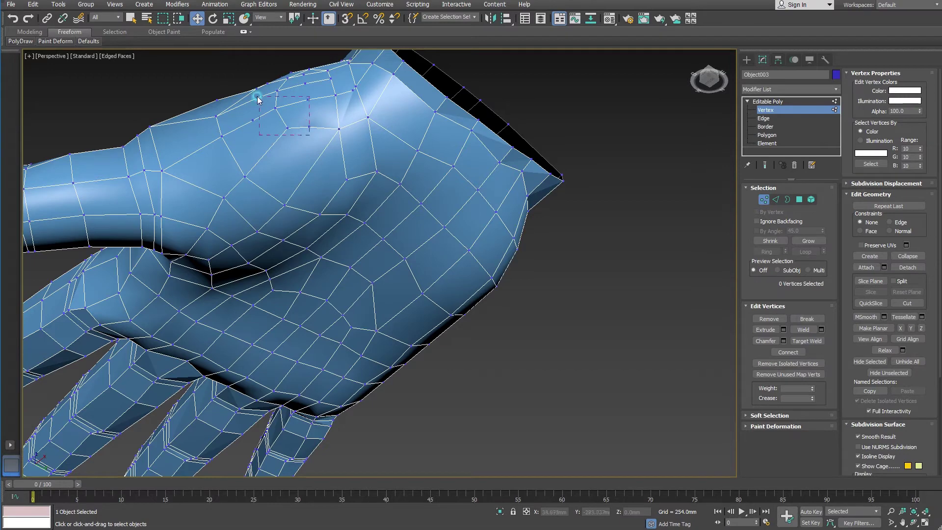
# Remove the first group of extra vertices on the back of the hand.
pyautogui.moveTo(309, 134); pyautogui.dragTo(259, 97)
pyautogui.press('BackSpace')
pyautogui.click(292, 141)
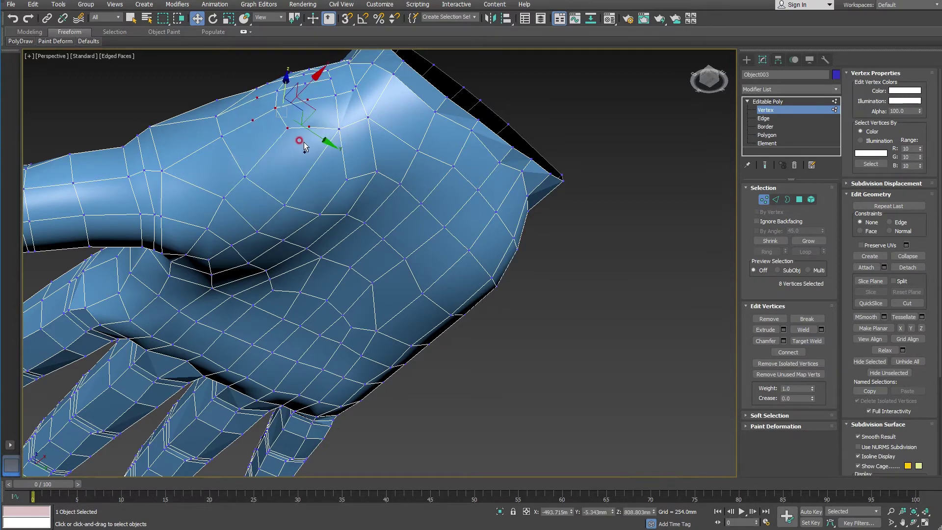
pyautogui.keyDown('alt'); pyautogui.moveTo(305, 144); pyautogui.dragTo(316, 159, button='middle'); pyautogui.keyUp('alt')
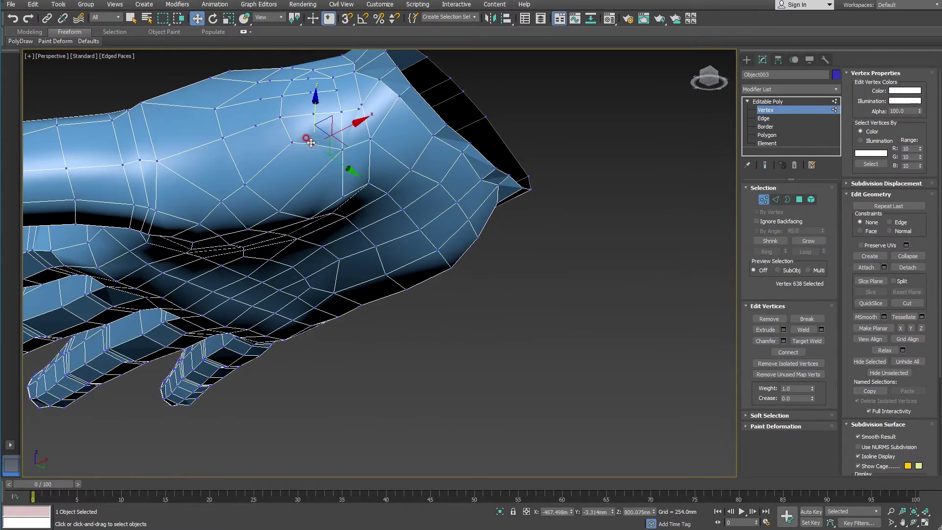
pyautogui.press('BackSpace')
pyautogui.click(255, 126)
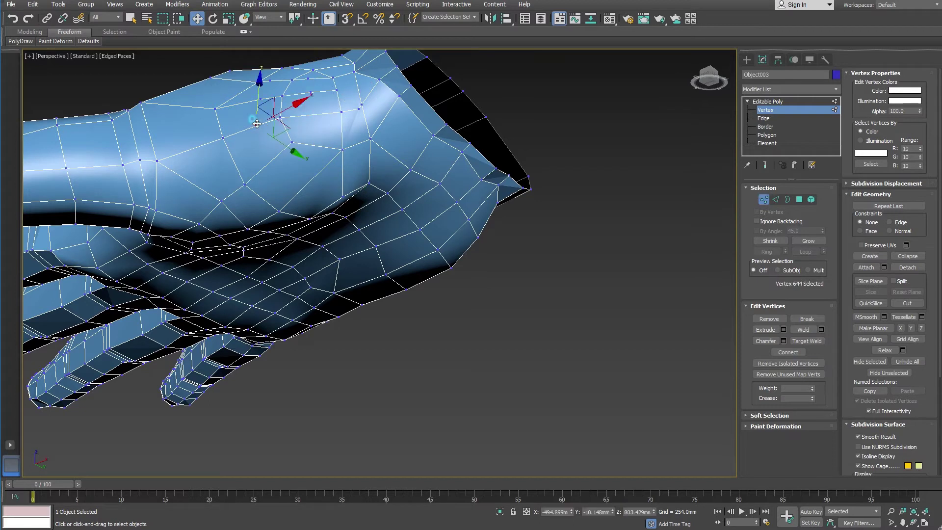
pyautogui.press('BackSpace')
pyautogui.click(354, 113)
pyautogui.press('BackSpace')
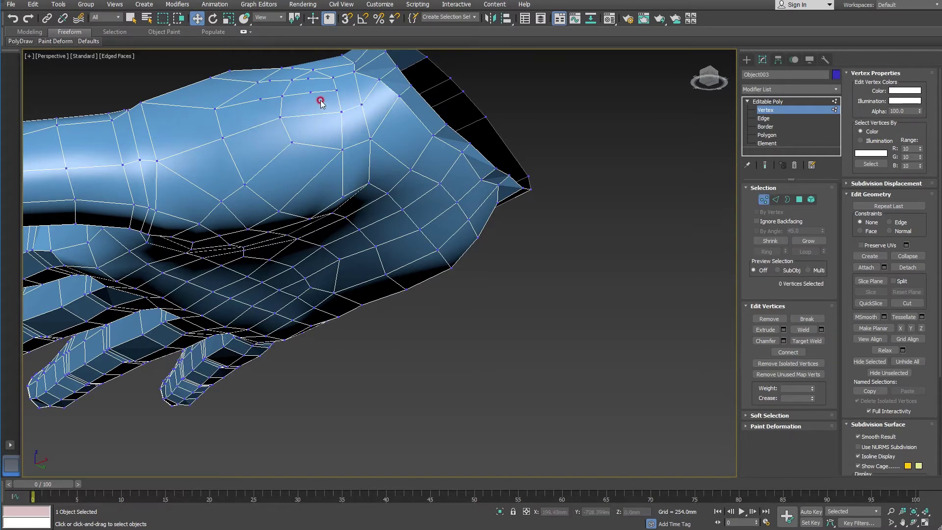
# Remove the remaining stray vertices on the hand's back and near the wrist.
pyautogui.click(312, 91)
pyautogui.press('BackSpace')
pyautogui.click(278, 83)
pyautogui.press('BackSpace')
pyautogui.click(309, 81)
pyautogui.press('BackSpace')
pyautogui.keyDown('alt'); pyautogui.moveTo(343, 134); pyautogui.dragTo(367, 170, button='middle'); pyautogui.keyUp('alt')
pyautogui.click(337, 208)
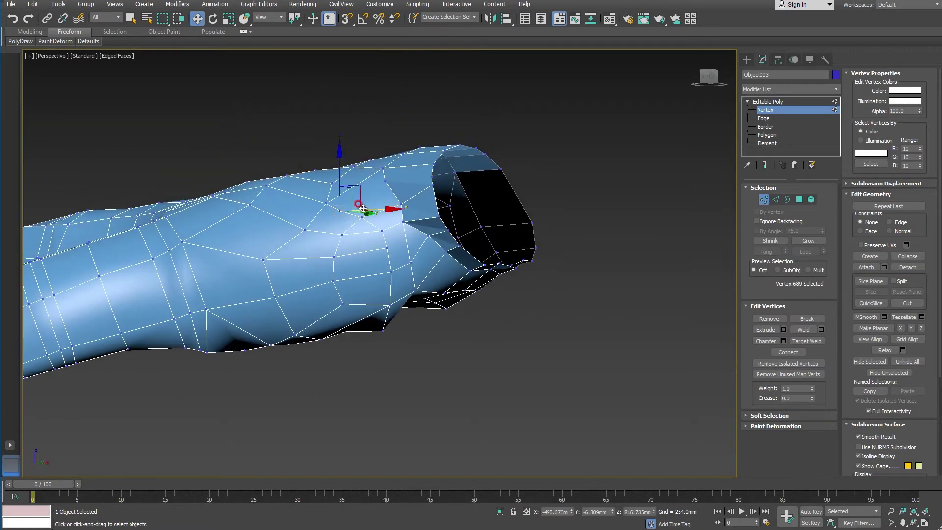
pyautogui.press('BackSpace')
pyautogui.click(385, 198)
pyautogui.press('BackSpace')
pyautogui.moveTo(399, 220)
pyautogui.keyDown('alt'); pyautogui.mouseDown(button='middle')
pyautogui.moveTo(346, 259)
pyautogui.moveTo(369, 298)
pyautogui.moveTo(399, 280)
pyautogui.moveTo(407, 293)
pyautogui.moveTo(396, 293)
pyautogui.moveTo(380, 210)
pyautogui.moveTo(382, 221)
pyautogui.mouseUp(button='middle'); pyautogui.keyUp('alt')
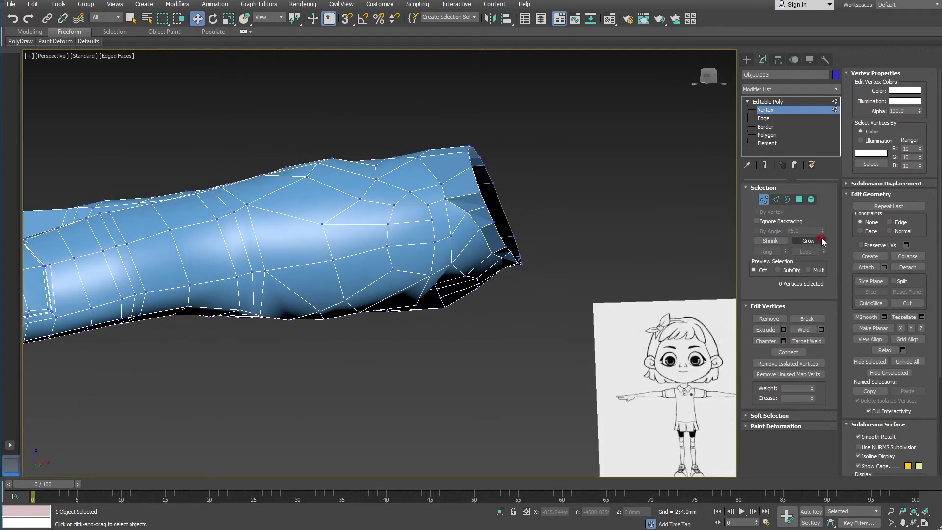
# Target Weld a stray vertex onto its neighbour, then return to Edge level.
pyautogui.click(812, 342)
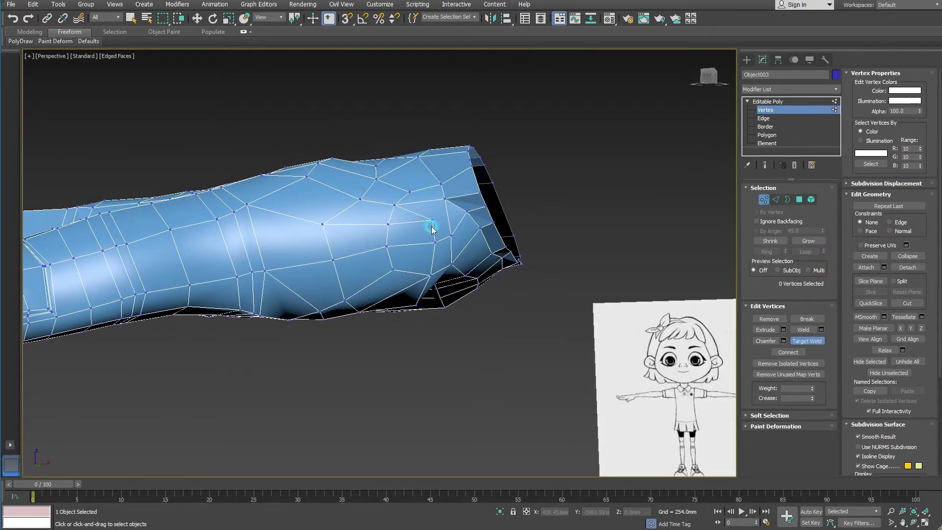
pyautogui.moveTo(389, 221)
pyautogui.keyDown('alt'); pyautogui.mouseDown(button='middle')
pyautogui.moveTo(378, 178)
pyautogui.moveTo(425, 197)
pyautogui.moveTo(349, 172)
pyautogui.moveTo(362, 183)
pyautogui.moveTo(370, 157)
pyautogui.mouseUp(button='middle'); pyautogui.keyUp('alt')
pyautogui.click(376, 201)
pyautogui.press('w')
pyautogui.keyDown('alt'); pyautogui.moveTo(475, 160); pyautogui.dragTo(528, 173, button='middle'); pyautogui.keyUp('alt')
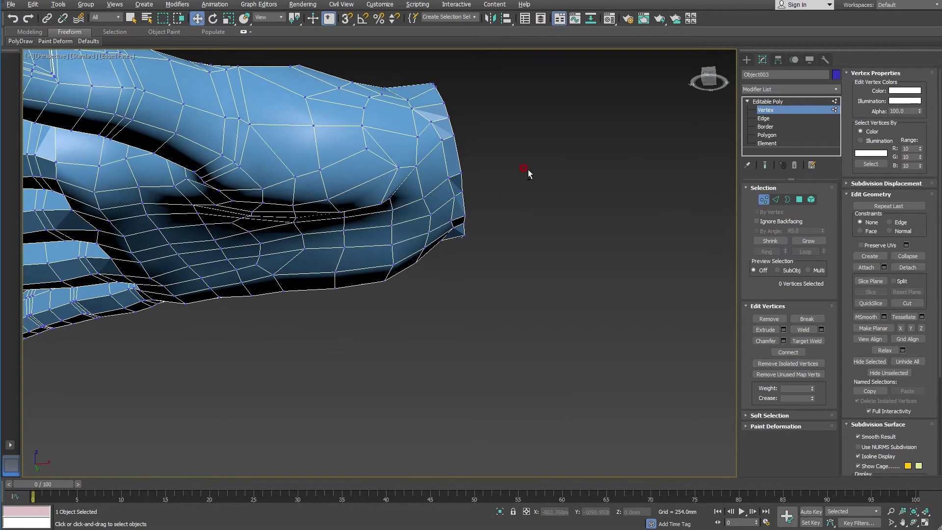
pyautogui.click(757, 119)
pyautogui.click(390, 151)
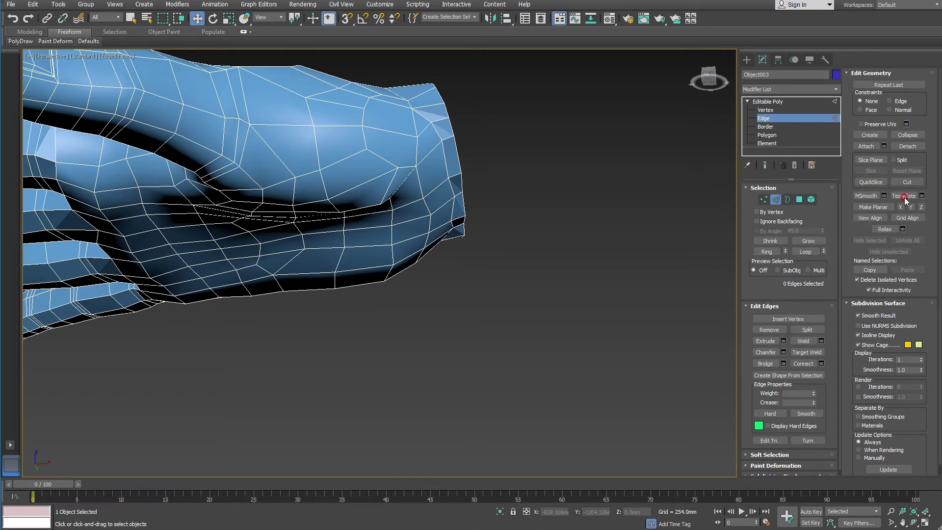
# Pick and clear a couple of edges near the wrist end of the hand.
pyautogui.click(906, 182)
pyautogui.keyDown('alt'); pyautogui.moveTo(410, 225); pyautogui.dragTo(410, 238, button='middle'); pyautogui.keyUp('alt')
pyautogui.press('w')
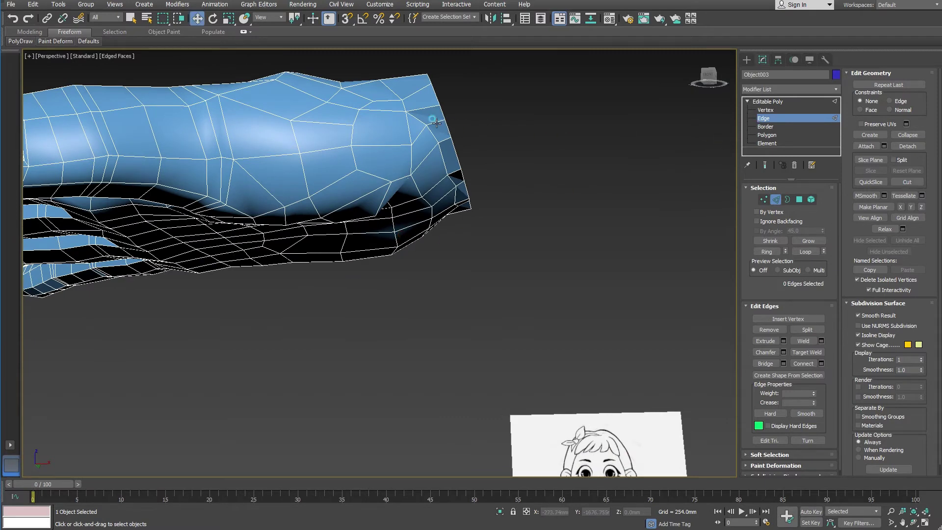
pyautogui.click(434, 121)
pyautogui.click(427, 175)
pyautogui.click(420, 132)
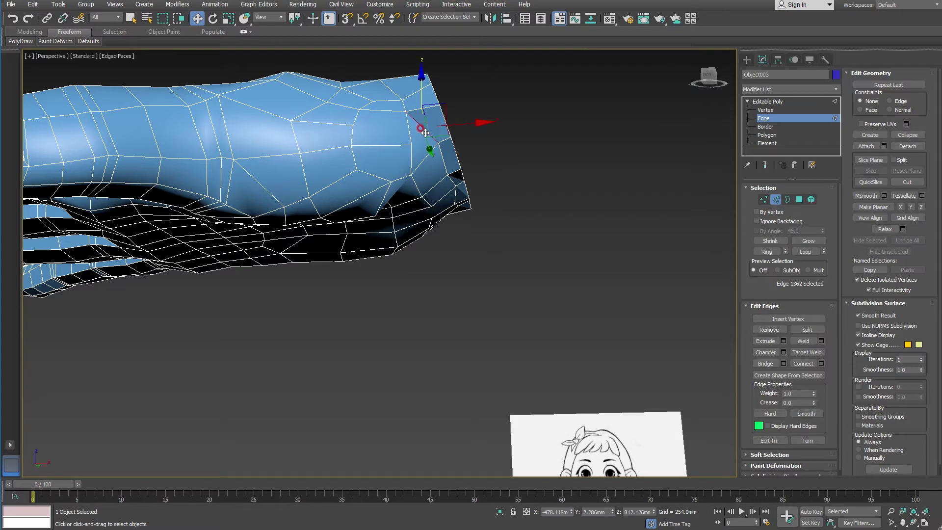
pyautogui.hotkey('ctrl', 'd')
# Cut a first new edge into the mesh at the base of the thumb.
pyautogui.click(907, 181)
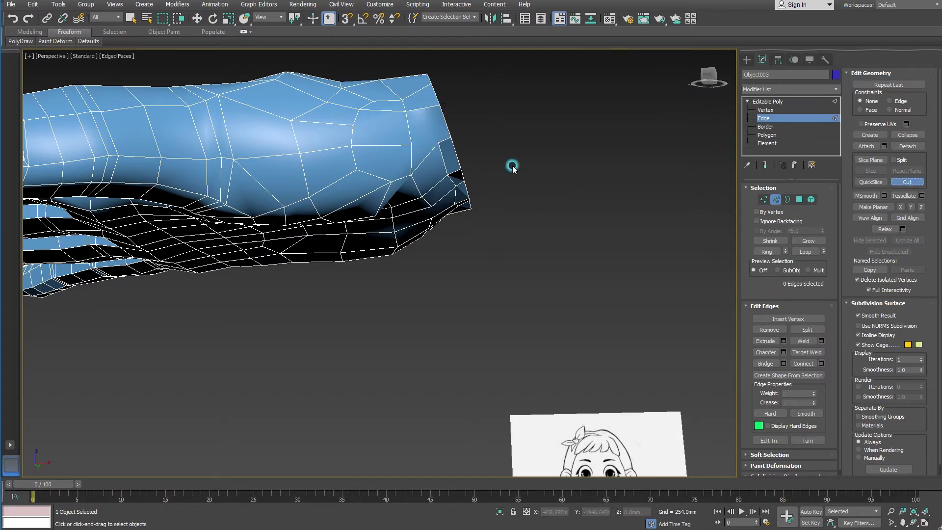
pyautogui.click(354, 125)
pyautogui.moveTo(390, 181)
pyautogui.keyDown('alt'); pyautogui.mouseDown(button='middle')
pyautogui.moveTo(384, 203)
pyautogui.moveTo(396, 247)
pyautogui.moveTo(333, 142)
pyautogui.mouseUp(button='middle'); pyautogui.keyUp('alt')
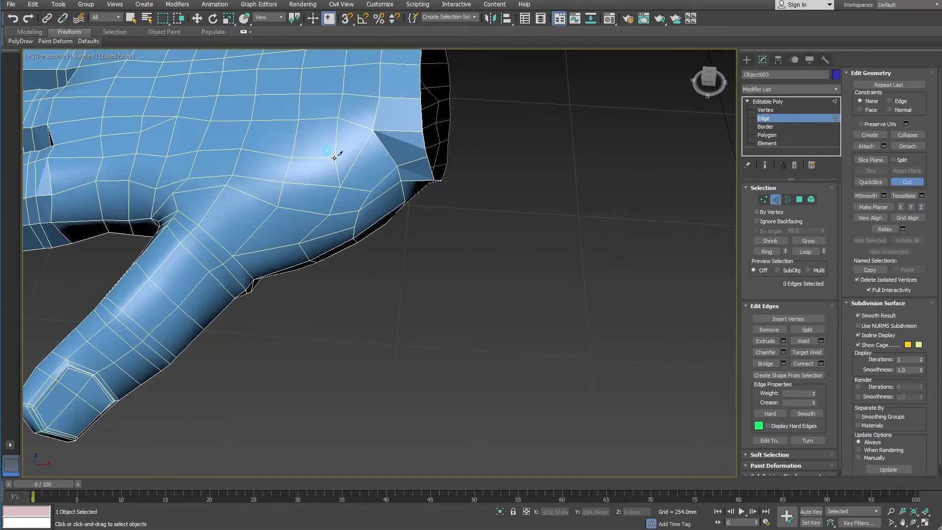
pyautogui.click(334, 157)
pyautogui.press('w')
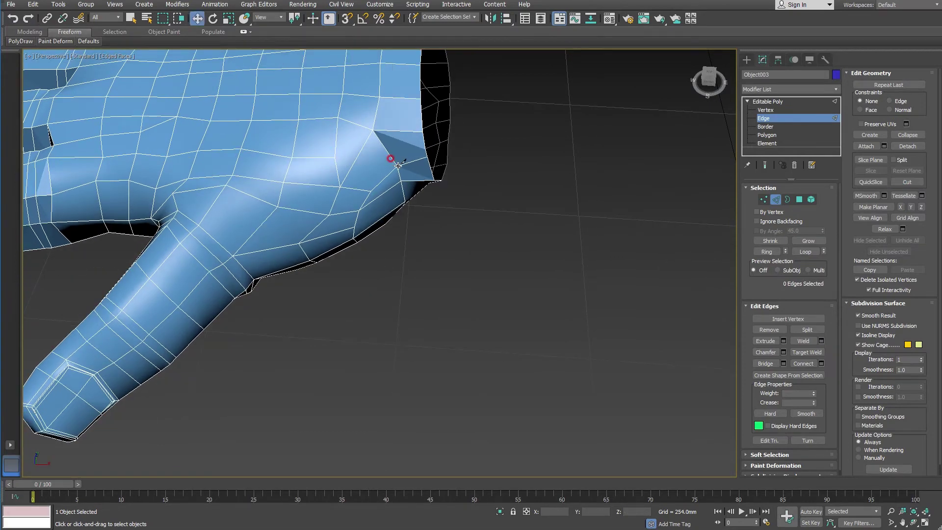
pyautogui.click(335, 156)
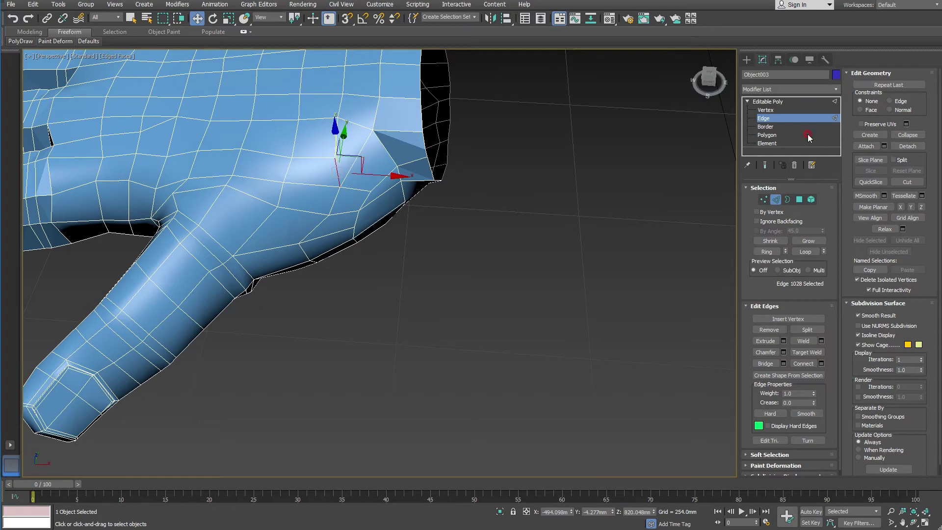
# Cut a second edge across the thumb base, ending it with a right-click.
pyautogui.click(907, 181)
pyautogui.click(907, 181)
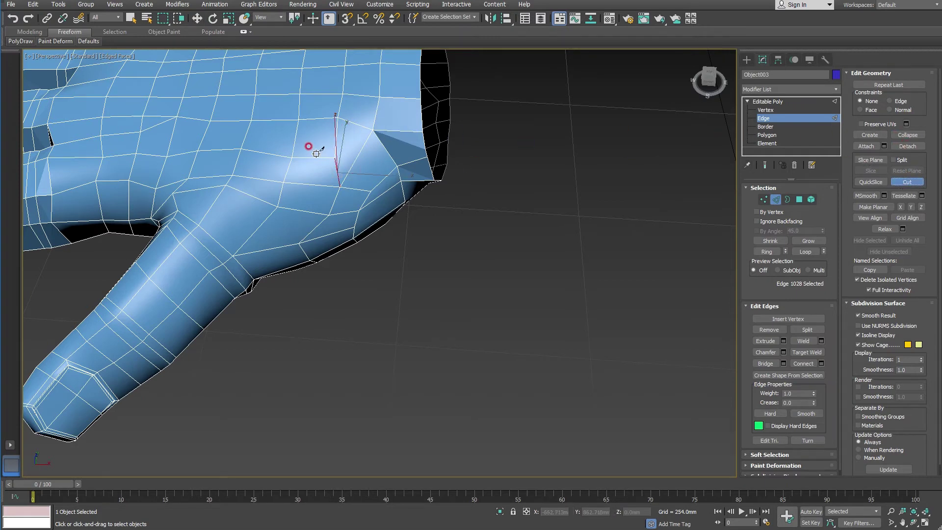
pyautogui.click(356, 158)
pyautogui.keyDown('alt'); pyautogui.moveTo(341, 151); pyautogui.dragTo(351, 161, button='middle'); pyautogui.keyUp('alt')
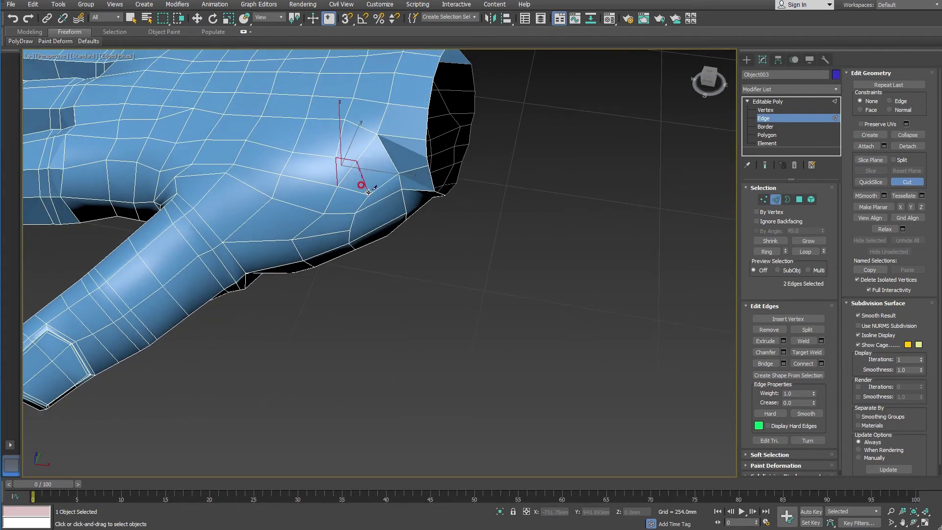
pyautogui.click(369, 192)
pyautogui.keyDown('alt'); pyautogui.moveTo(422, 221); pyautogui.dragTo(426, 221, button='middle'); pyautogui.keyUp('alt')
pyautogui.rightClick(425, 222)
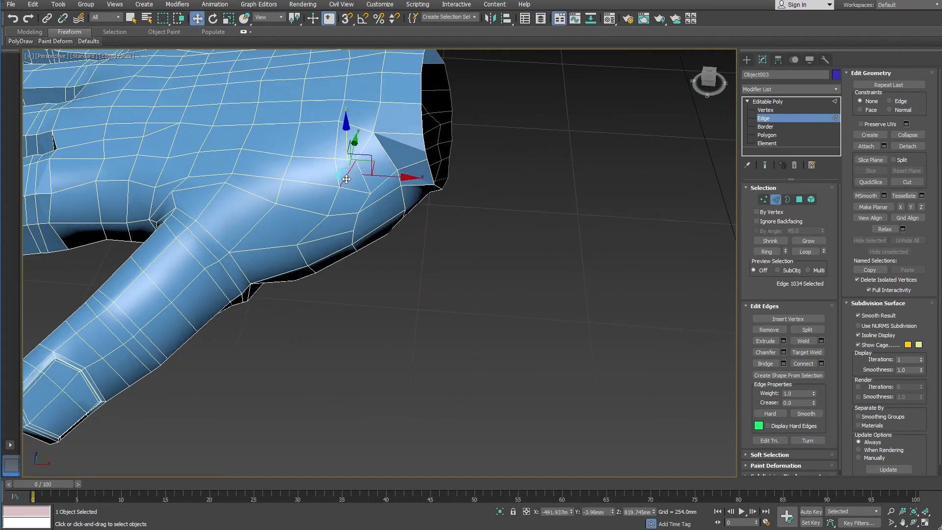
pyautogui.click(345, 178)
pyautogui.moveTo(379, 236)
pyautogui.keyDown('alt'); pyautogui.mouseDown(button='middle')
pyautogui.moveTo(386, 141)
pyautogui.moveTo(376, 190)
pyautogui.moveTo(355, 149)
pyautogui.mouseUp(button='middle'); pyautogui.keyUp('alt')
# Cut new edges along the side of the hand toward the wrist.
pyautogui.click(919, 184)
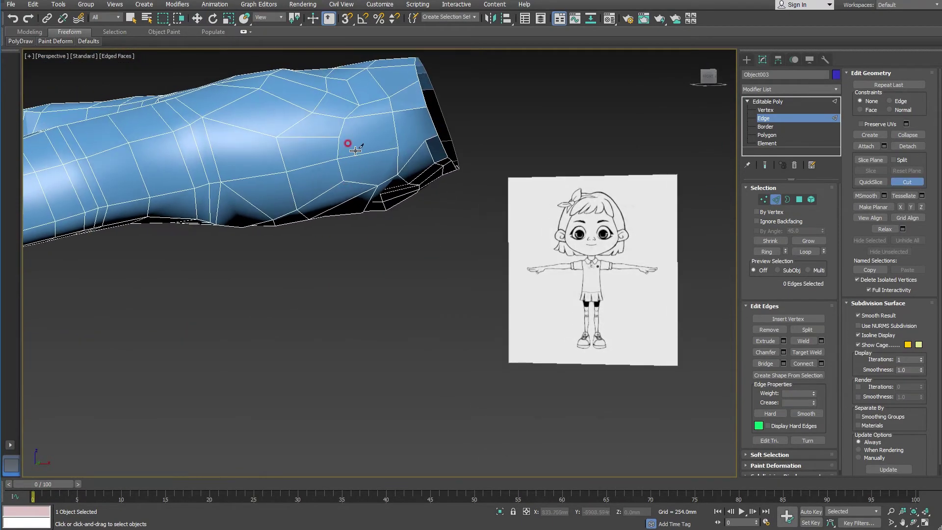
pyautogui.click(364, 115)
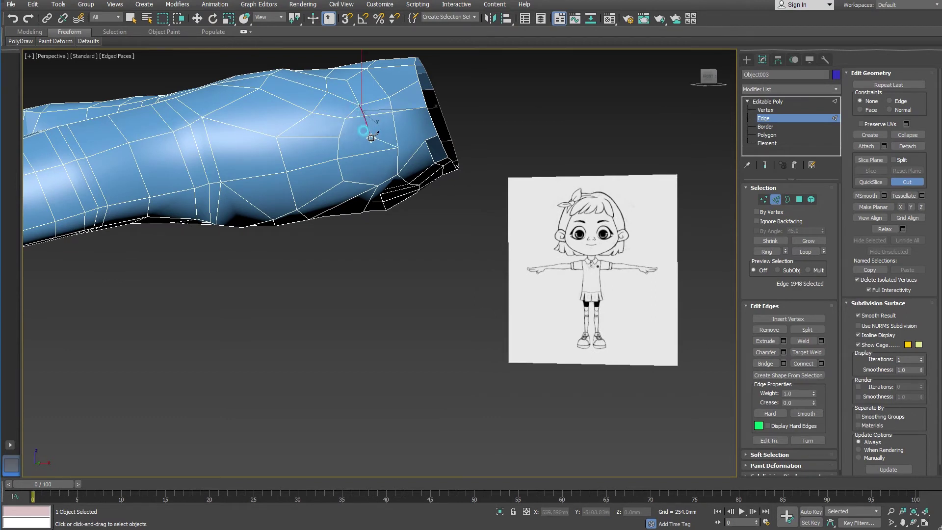
pyautogui.click(379, 184)
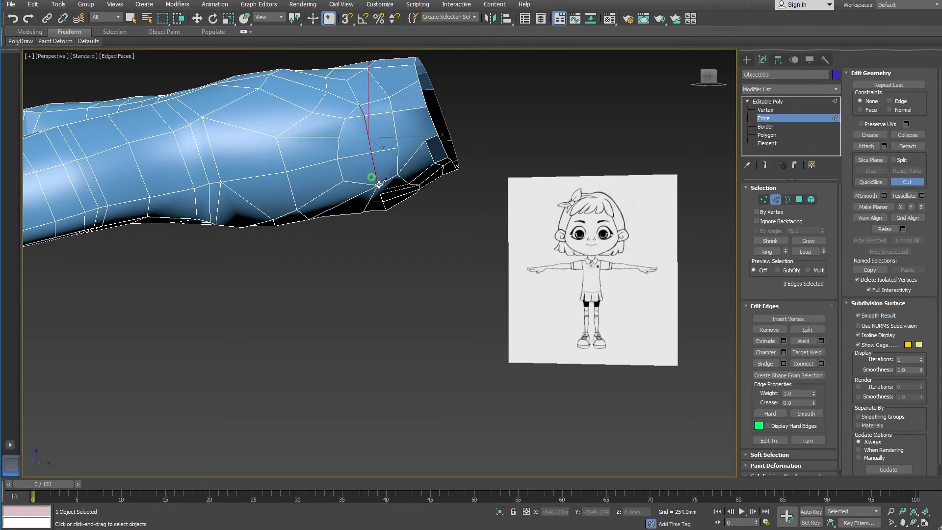
pyautogui.keyDown('alt'); pyautogui.moveTo(379, 185); pyautogui.dragTo(371, 189, button='middle'); pyautogui.keyUp('alt')
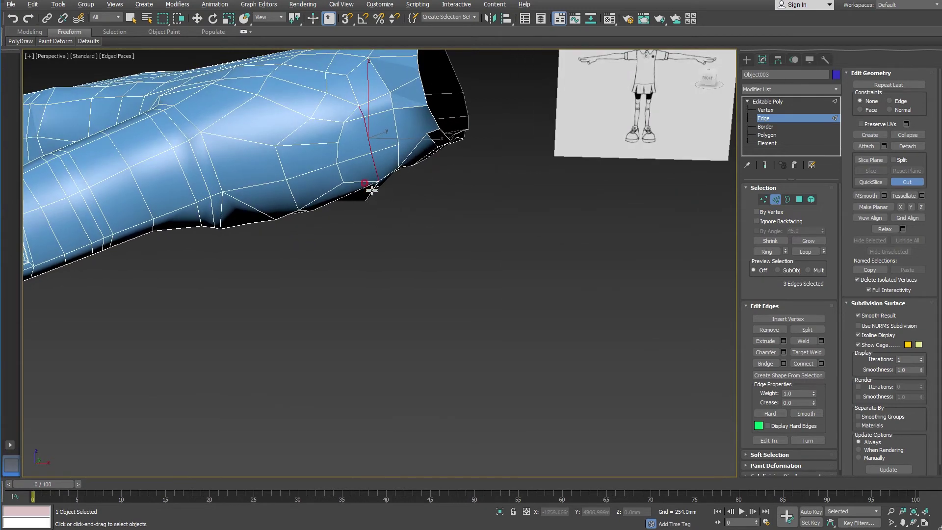
pyautogui.click(338, 143)
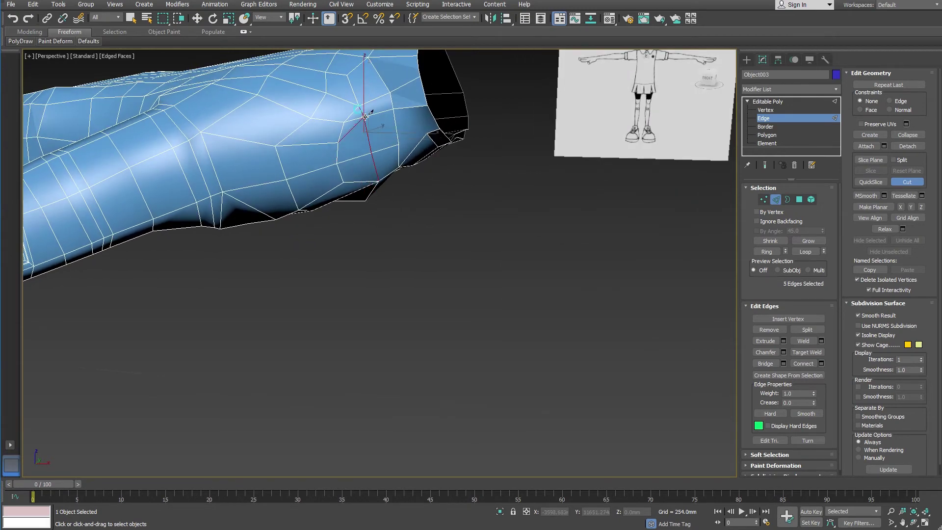
pyautogui.click(364, 116)
pyautogui.rightClick(361, 117)
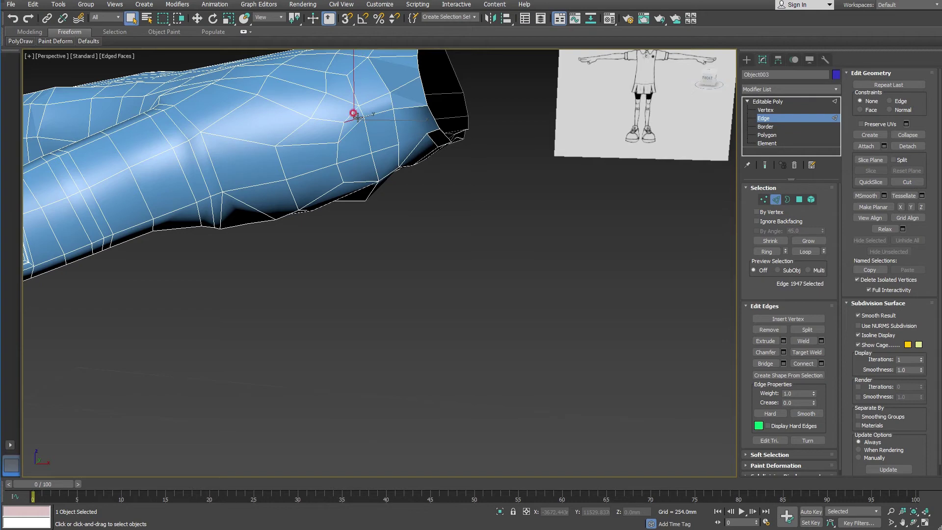
pyautogui.moveTo(376, 155)
pyautogui.keyDown('alt'); pyautogui.mouseDown(button='middle')
pyautogui.moveTo(375, 137)
pyautogui.moveTo(403, 154)
pyautogui.moveTo(399, 210)
pyautogui.mouseUp(button='middle'); pyautogui.keyUp('alt')
# Cancel an unfinished cut near the wrist opening and switch to Vertex level.
pyautogui.click(907, 181)
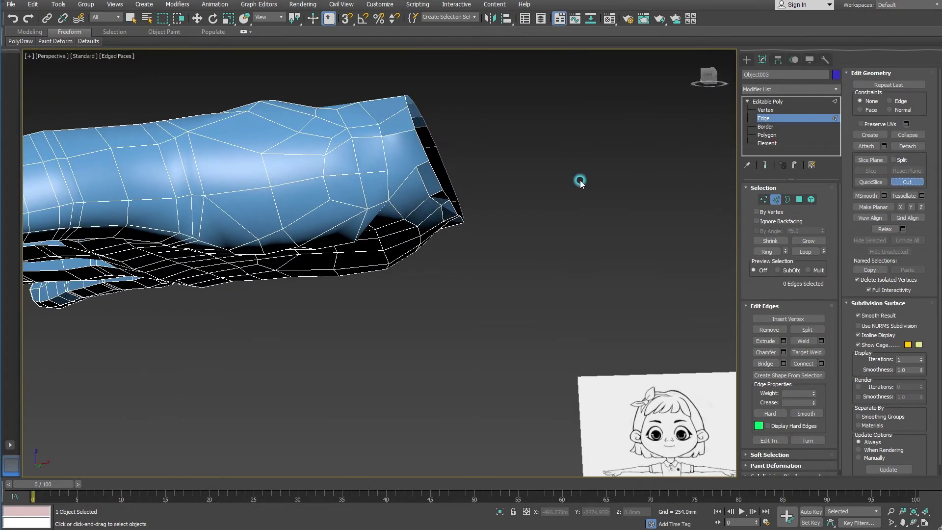
pyautogui.click(415, 130)
pyautogui.rightClick(414, 164)
pyautogui.click(423, 168)
pyautogui.press('w')
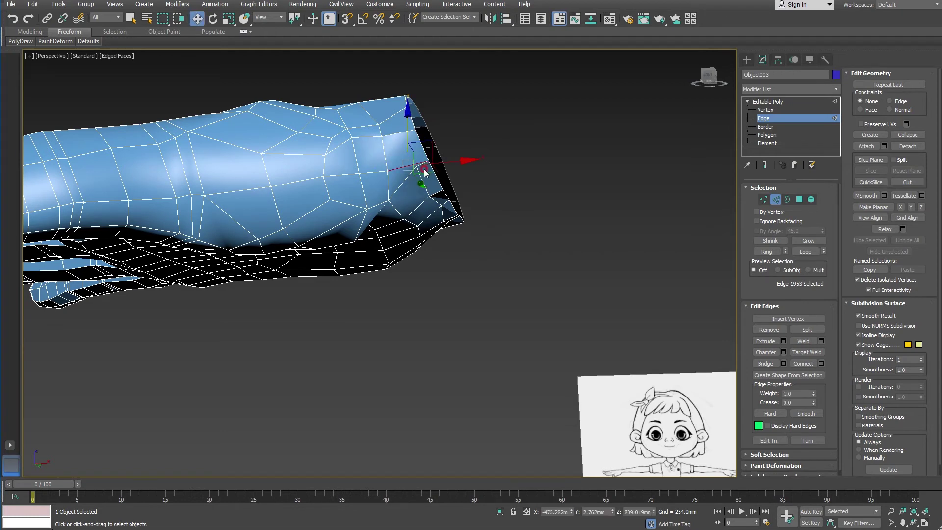
pyautogui.click(771, 111)
pyautogui.moveTo(431, 189)
pyautogui.keyDown('alt'); pyautogui.mouseDown(button='middle')
pyautogui.moveTo(417, 147)
pyautogui.moveTo(427, 210)
pyautogui.mouseUp(button='middle'); pyautogui.keyUp('alt')
pyautogui.scroll(2, 412, 176)
# Weld two neighbouring vertices at the wrist opening, confirming the weld threshold.
pyautogui.moveTo(427, 211); pyautogui.dragTo(431, 236)
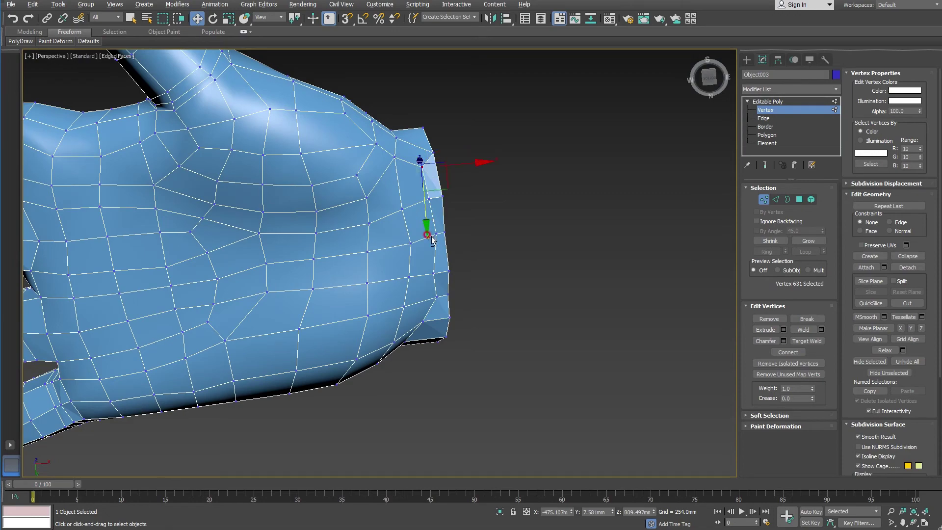
pyautogui.moveTo(431, 236)
pyautogui.keyDown('alt'); pyautogui.mouseDown(button='middle')
pyautogui.moveTo(431, 214)
pyautogui.moveTo(414, 306)
pyautogui.moveTo(419, 335)
pyautogui.mouseUp(button='middle'); pyautogui.keyUp('alt')
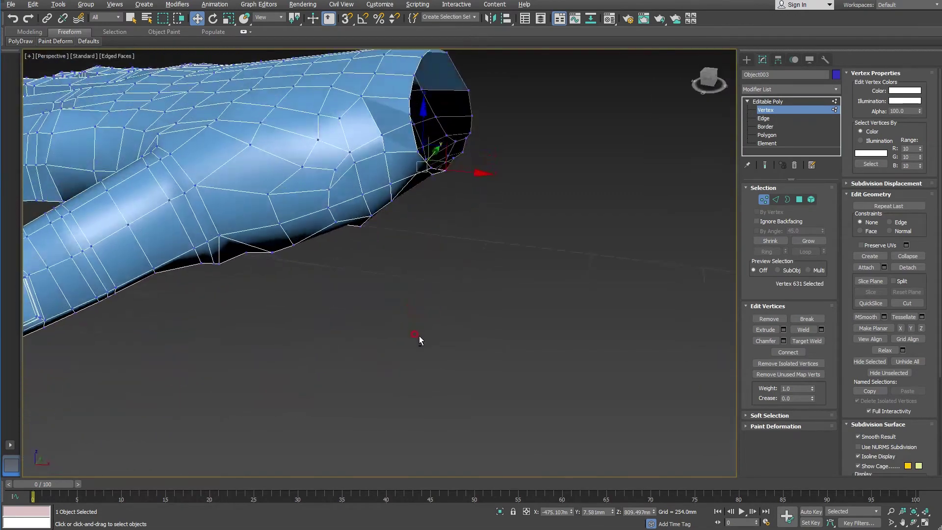
pyautogui.click(361, 166)
pyautogui.moveTo(360, 165)
pyautogui.keyDown('alt'); pyautogui.mouseDown(button='middle')
pyautogui.moveTo(378, 179)
pyautogui.moveTo(368, 147)
pyautogui.moveTo(381, 159)
pyautogui.moveTo(353, 162)
pyautogui.mouseUp(button='middle'); pyautogui.keyUp('alt')
pyautogui.keyDown('ctrl'); pyautogui.click(341, 154); pyautogui.keyUp('ctrl')
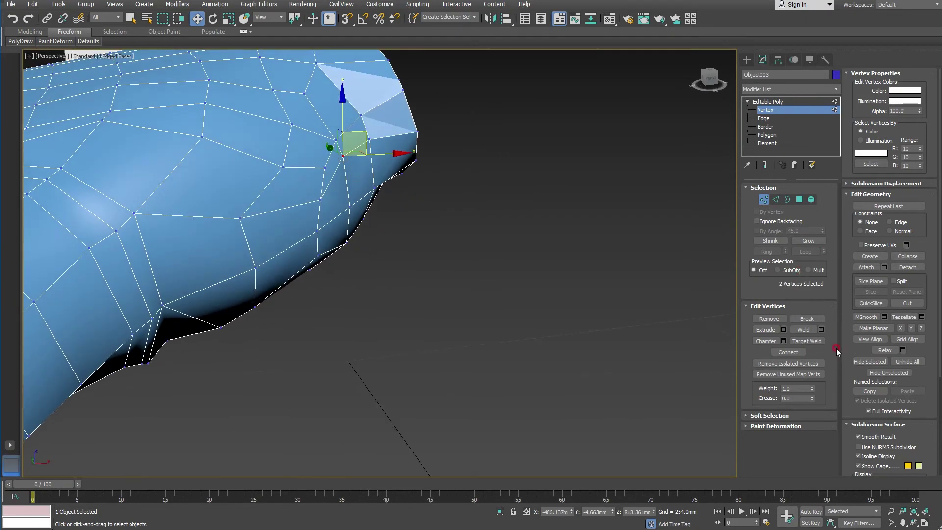
pyautogui.click(802, 330)
pyautogui.click(822, 331)
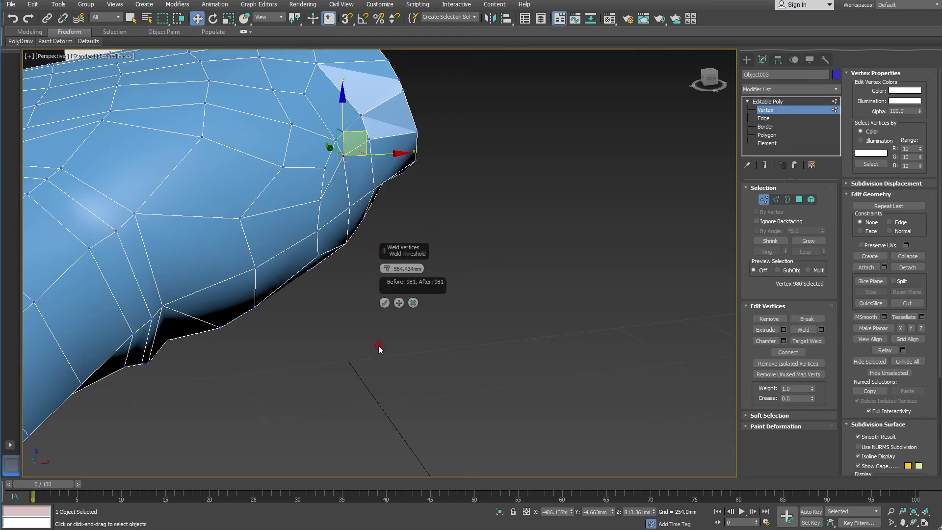
pyautogui.click(384, 303)
# Nudge a neighbouring vertex down-right and raise a lower-edge vertex to tidy the rim.
pyautogui.moveTo(384, 301)
pyautogui.keyDown('alt'); pyautogui.mouseDown(button='middle')
pyautogui.moveTo(331, 180)
pyautogui.moveTo(367, 136)
pyautogui.mouseUp(button='middle'); pyautogui.keyUp('alt')
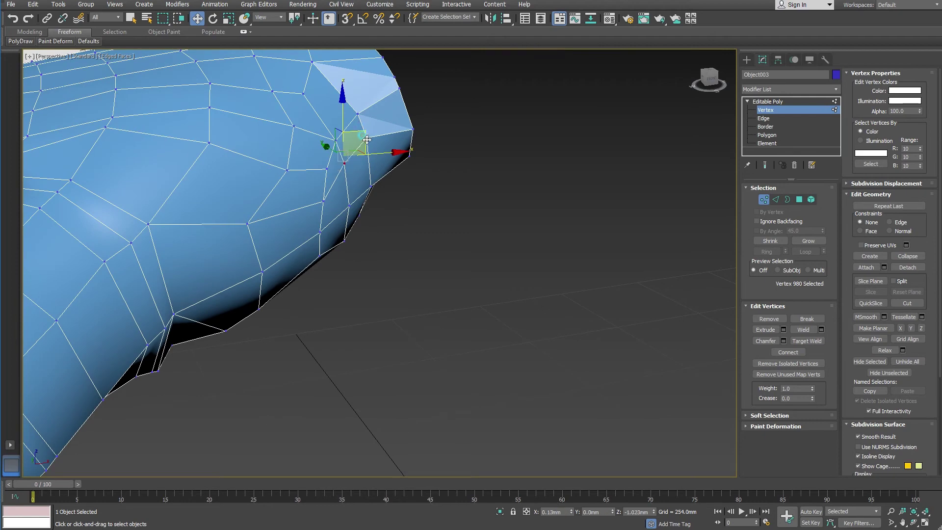
pyautogui.moveTo(367, 136); pyautogui.dragTo(379, 143)
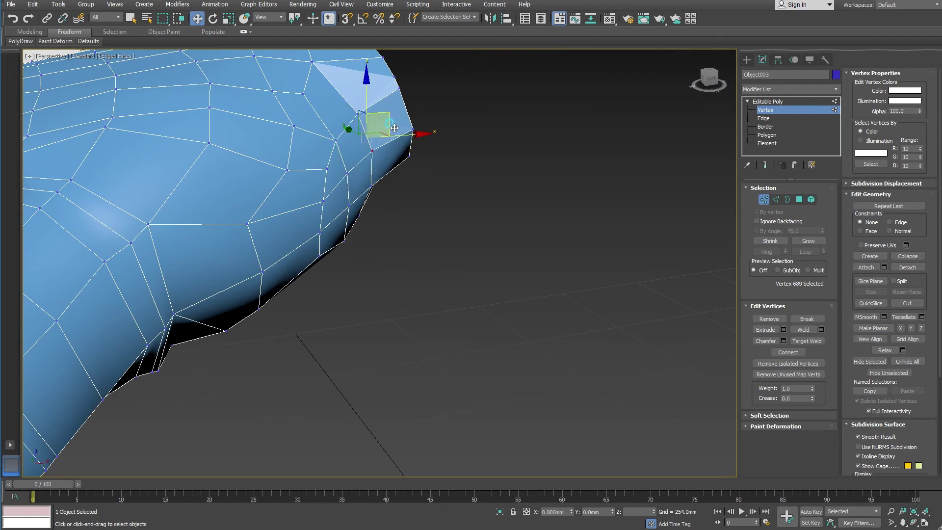
pyautogui.moveTo(379, 143)
pyautogui.keyDown('alt'); pyautogui.mouseDown(button='middle')
pyautogui.moveTo(281, 125)
pyautogui.moveTo(301, 131)
pyautogui.mouseUp(button='middle'); pyautogui.keyUp('alt')
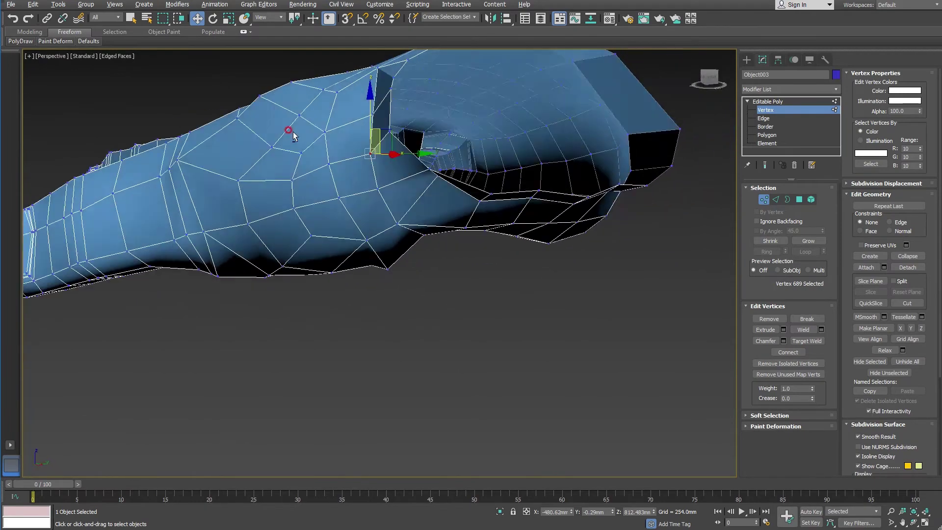
pyautogui.click(369, 265)
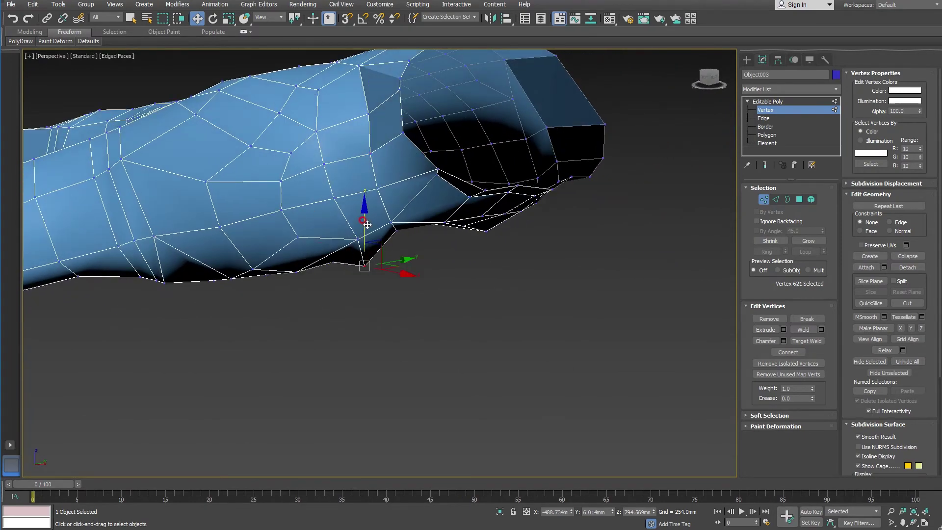
pyautogui.moveTo(369, 265); pyautogui.dragTo(364, 248)
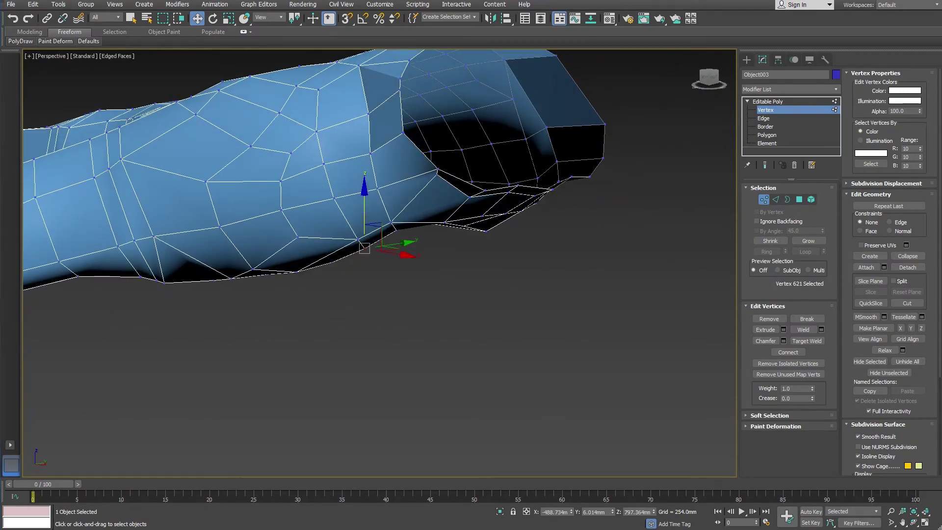
pyautogui.moveTo(499, 282)
pyautogui.keyDown('alt'); pyautogui.mouseDown(button='middle')
pyautogui.moveTo(522, 292)
pyautogui.moveTo(395, 237)
pyautogui.moveTo(423, 230)
pyautogui.mouseUp(button='middle'); pyautogui.keyUp('alt')
pyautogui.click(523, 191)
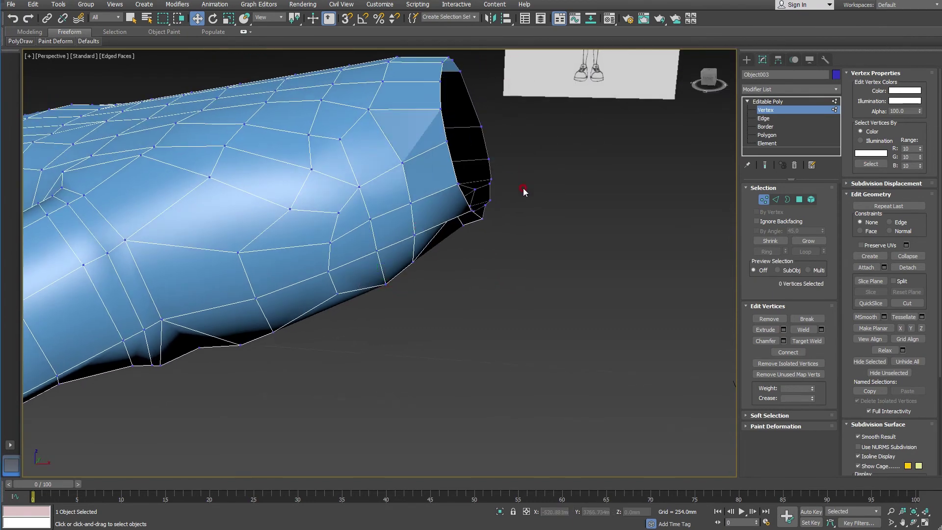
# Select vertices around the wrist rim one at a time for adjustment.
pyautogui.moveTo(499, 258)
pyautogui.keyDown('alt'); pyautogui.mouseDown(button='middle')
pyautogui.moveTo(410, 181)
pyautogui.moveTo(461, 148)
pyautogui.moveTo(440, 119)
pyautogui.mouseUp(button='middle'); pyautogui.keyUp('alt')
pyautogui.click(456, 132)
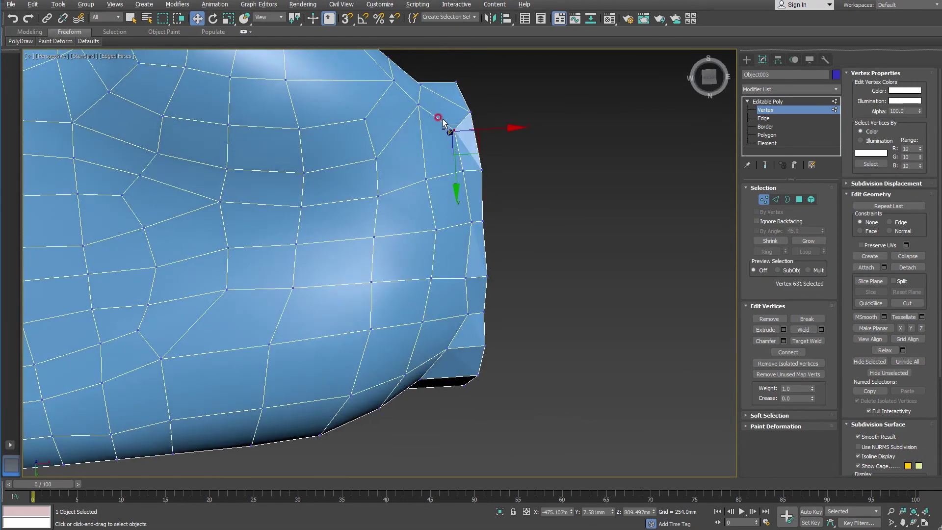
pyautogui.moveTo(461, 168)
pyautogui.keyDown('alt'); pyautogui.mouseDown(button='middle')
pyautogui.moveTo(445, 227)
pyautogui.moveTo(458, 237)
pyautogui.mouseUp(button='middle'); pyautogui.keyUp('alt')
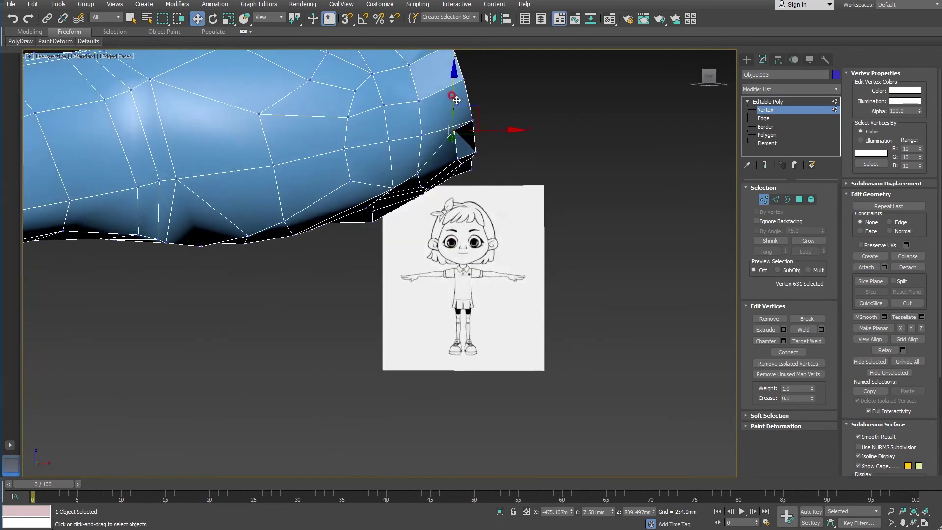
pyautogui.click(468, 159)
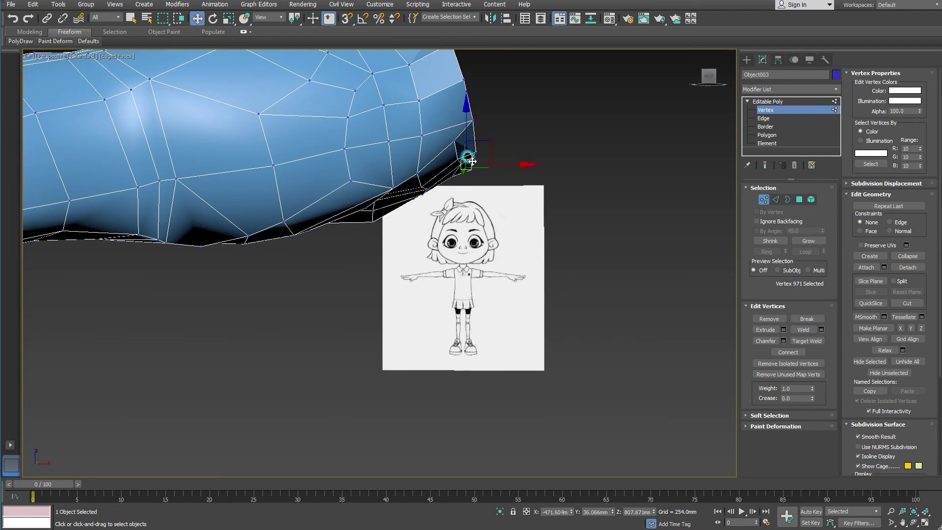
pyautogui.click(458, 163)
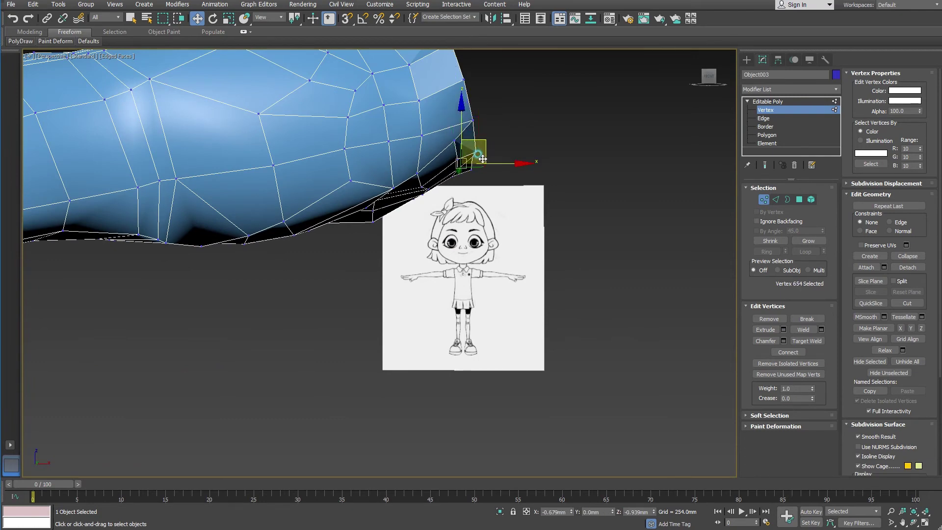
# Pull the vertices in the finger gaps slightly downward to even the palm underside.
pyautogui.moveTo(486, 154)
pyautogui.keyDown('alt'); pyautogui.mouseDown(button='middle')
pyautogui.moveTo(381, 240)
pyautogui.moveTo(347, 244)
pyautogui.moveTo(464, 207)
pyautogui.mouseUp(button='middle'); pyautogui.keyUp('alt')
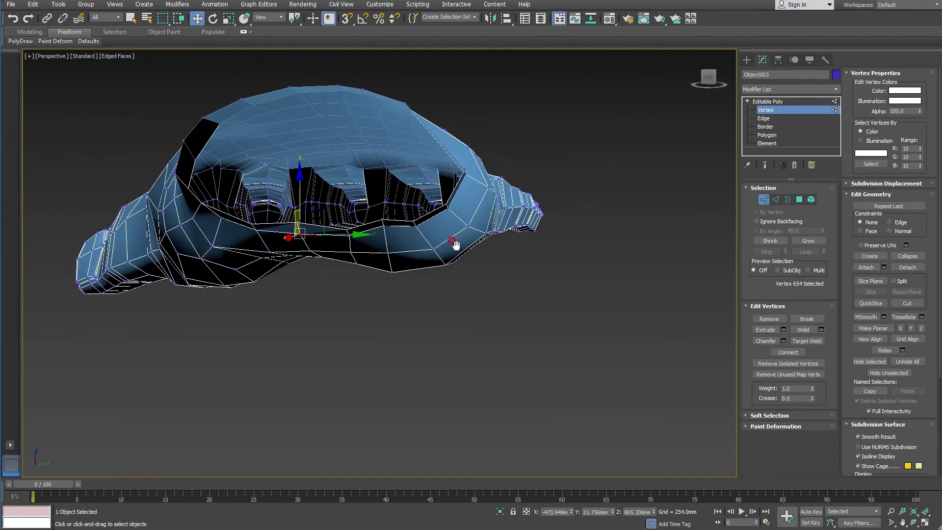
pyautogui.click(464, 207)
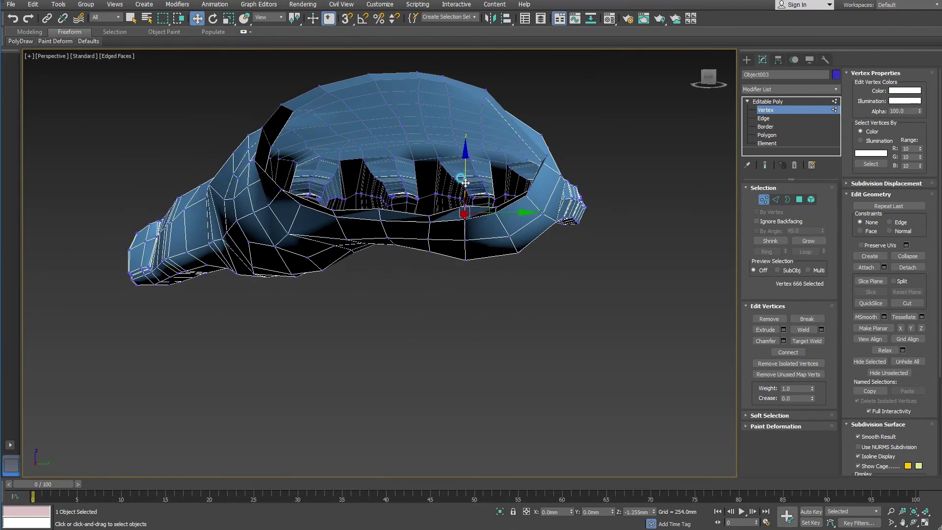
pyautogui.moveTo(464, 207); pyautogui.dragTo(464, 216)
pyautogui.click(377, 203)
pyautogui.moveTo(377, 204); pyautogui.dragTo(373, 215)
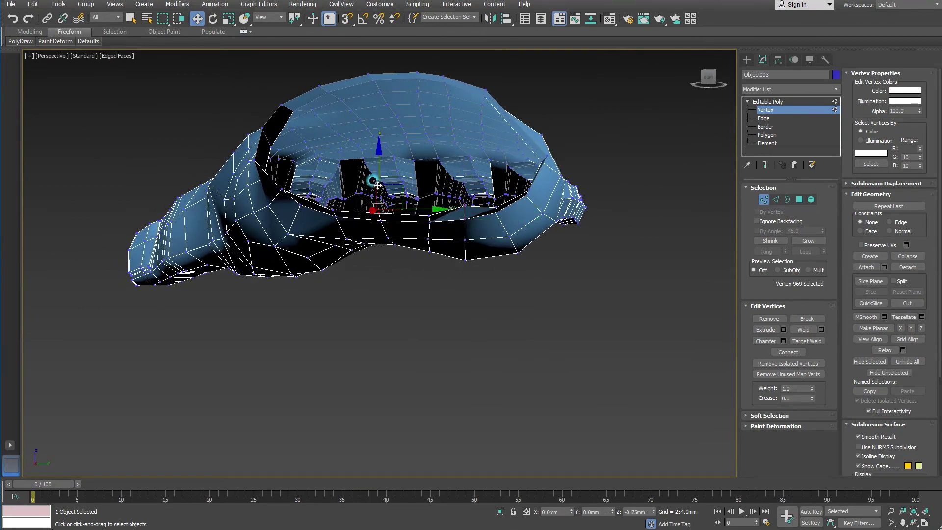
pyautogui.click(463, 207)
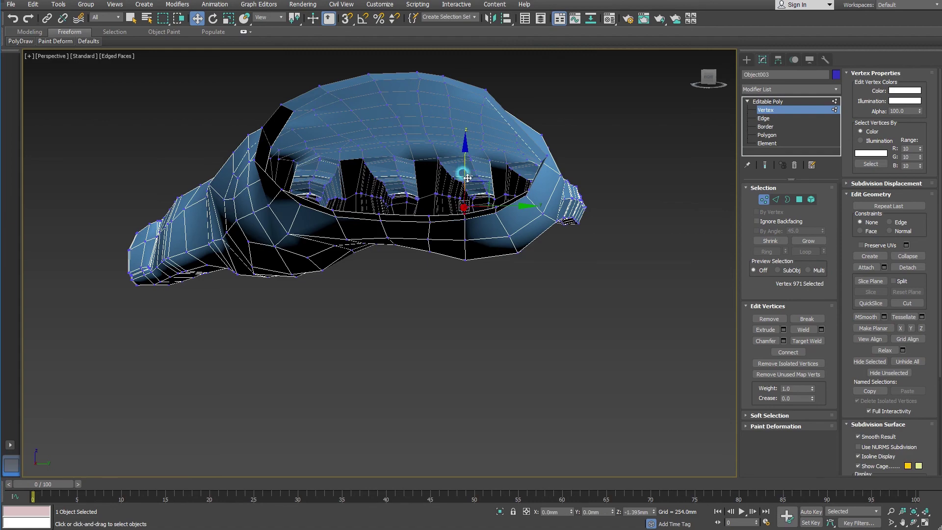
# Check the wrist end and select vertices along the forearm's top ridge.
pyautogui.moveTo(463, 207)
pyautogui.keyDown('alt'); pyautogui.mouseDown(button='middle')
pyautogui.moveTo(517, 225)
pyautogui.moveTo(637, 213)
pyautogui.moveTo(395, 217)
pyautogui.moveTo(405, 140)
pyautogui.mouseUp(button='middle'); pyautogui.keyUp('alt')
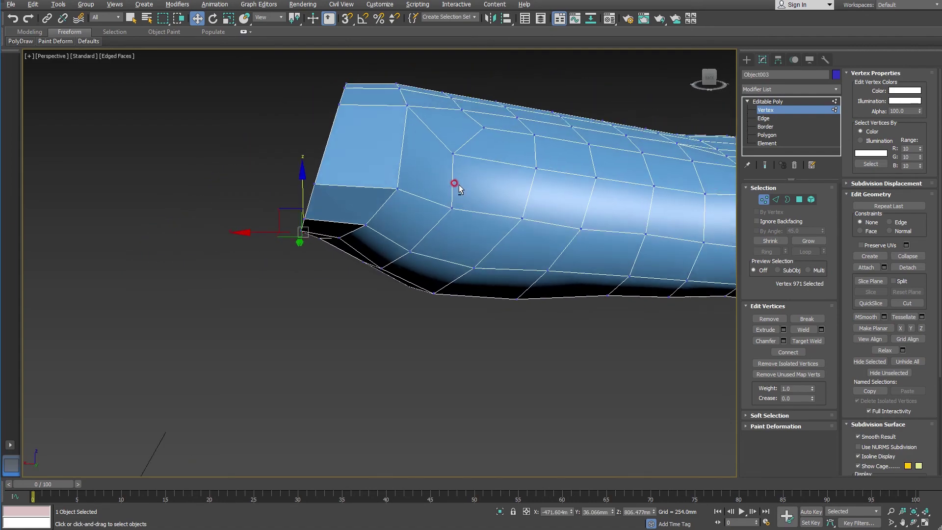
pyautogui.moveTo(451, 185)
pyautogui.keyDown('alt'); pyautogui.mouseDown(button='middle')
pyautogui.moveTo(466, 260)
pyautogui.moveTo(394, 297)
pyautogui.moveTo(404, 325)
pyautogui.moveTo(478, 281)
pyautogui.moveTo(554, 216)
pyautogui.moveTo(402, 238)
pyautogui.moveTo(381, 149)
pyautogui.mouseUp(button='middle'); pyautogui.keyUp('alt')
pyautogui.click(380, 148)
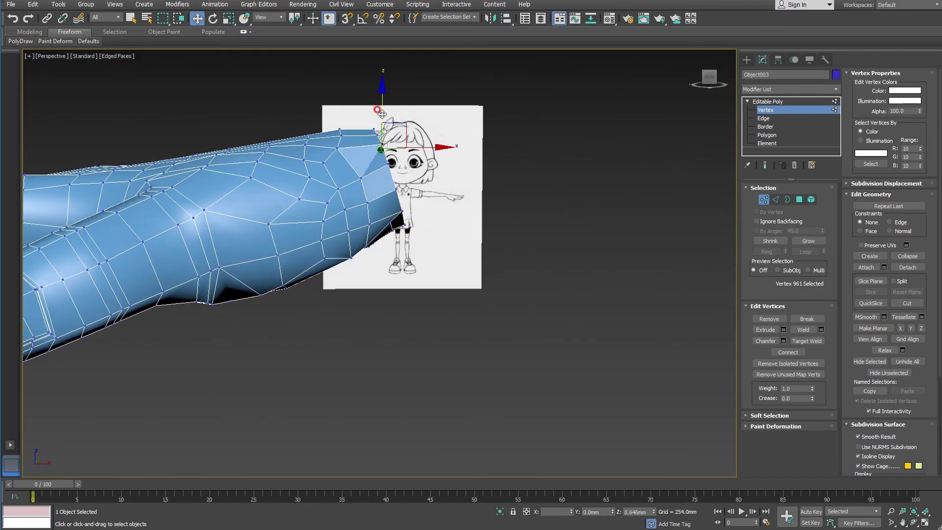
pyautogui.moveTo(381, 116)
pyautogui.keyDown('alt'); pyautogui.mouseDown(button='middle')
pyautogui.moveTo(331, 190)
pyautogui.moveTo(350, 191)
pyautogui.mouseUp(button='middle'); pyautogui.keyUp('alt')
pyautogui.click(331, 190)
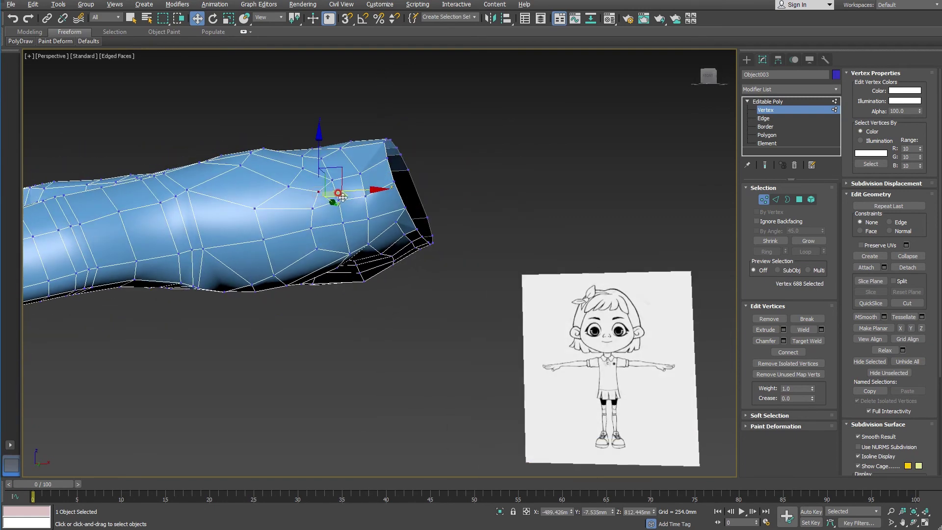
pyautogui.click(288, 182)
pyautogui.click(233, 170)
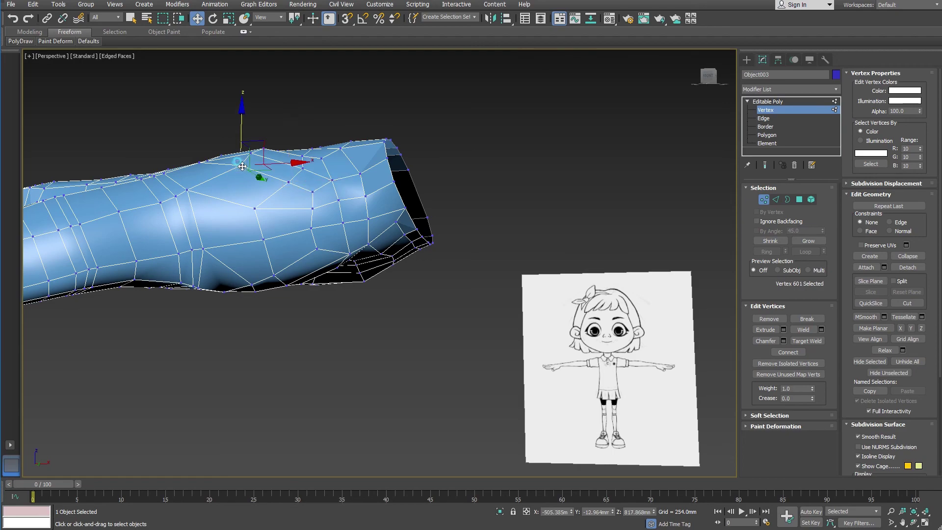
pyautogui.moveTo(304, 232)
pyautogui.mouseDown(button='middle')
pyautogui.moveTo(331, 185)
pyautogui.moveTo(384, 216)
pyautogui.mouseUp(button='middle')
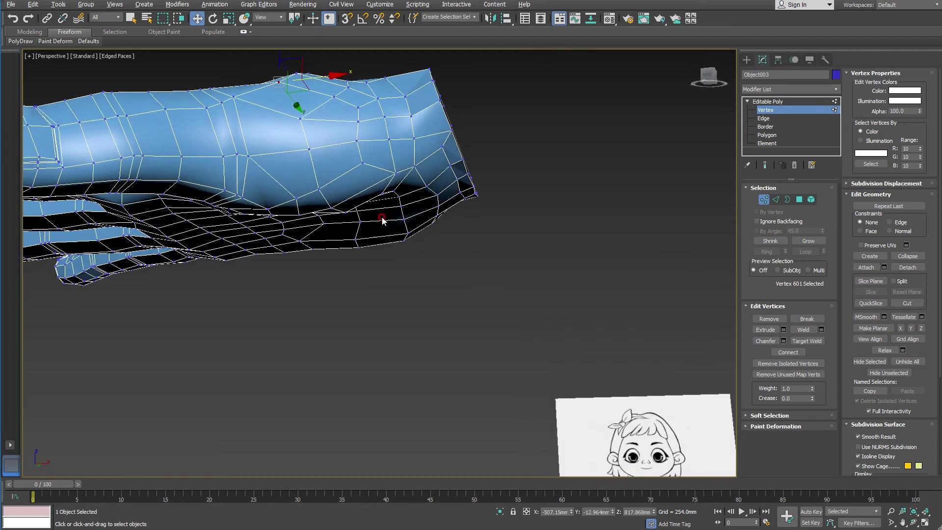
pyautogui.scroll(5, 386, 160)
pyautogui.moveTo(387, 160)
pyautogui.keyDown('alt'); pyautogui.mouseDown(button='middle')
pyautogui.moveTo(391, 150)
pyautogui.moveTo(332, 195)
pyautogui.moveTo(330, 234)
pyautogui.moveTo(355, 246)
pyautogui.moveTo(385, 216)
pyautogui.mouseUp(button='middle'); pyautogui.keyUp('alt')
pyautogui.scroll(3, 386, 206)
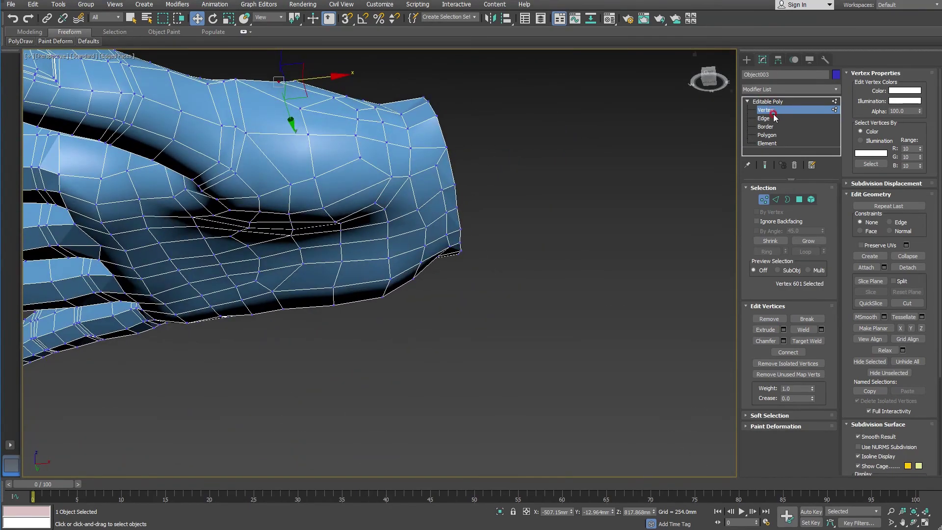
# Auto Smooth the whole hand element, all 972 polygons, then return to Editable Poly object level.
pyautogui.click(767, 143)
pyautogui.click(378, 189)
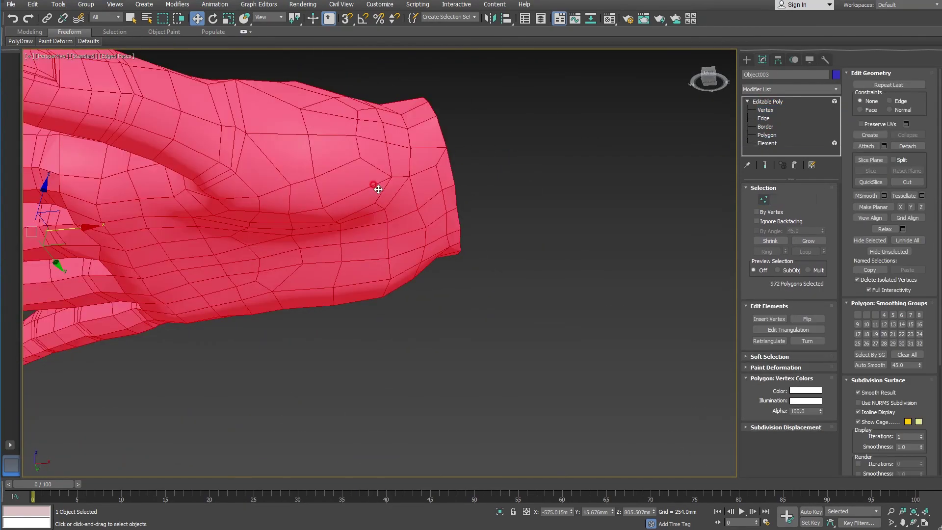
pyautogui.click(865, 364)
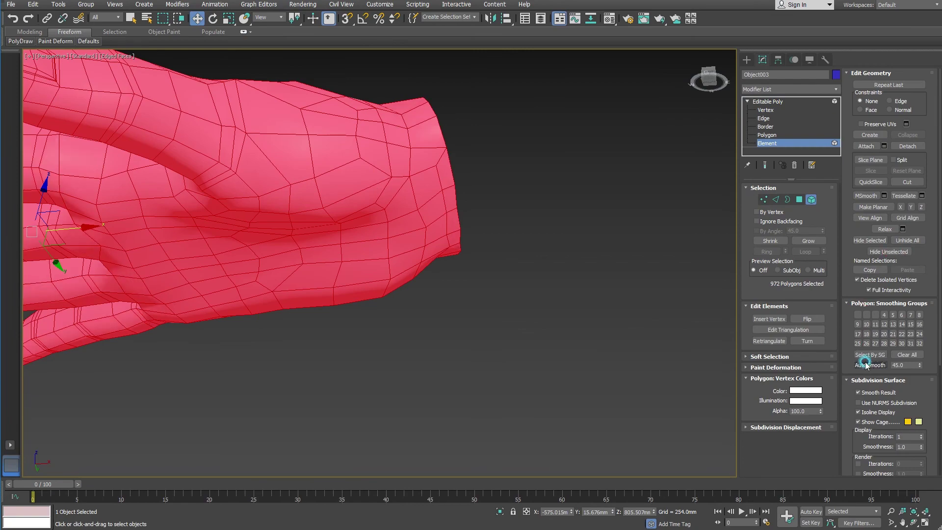
pyautogui.click(767, 101)
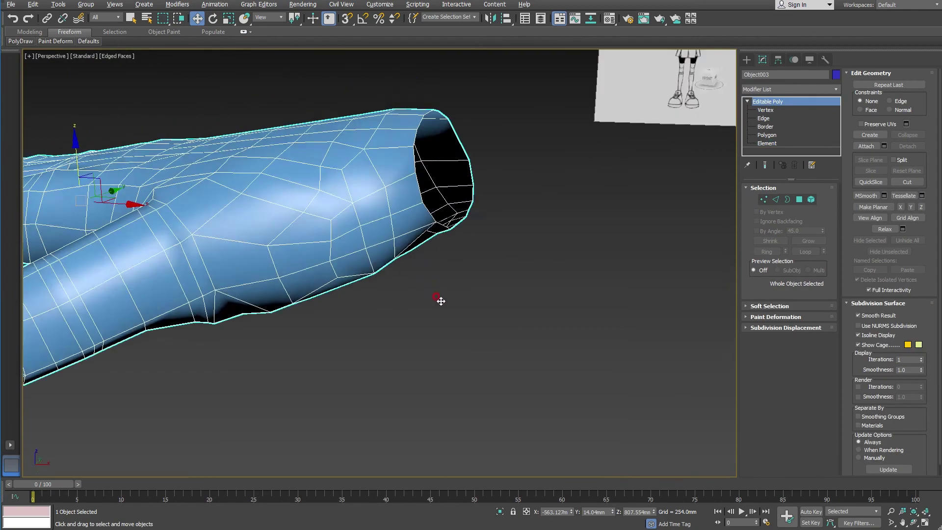